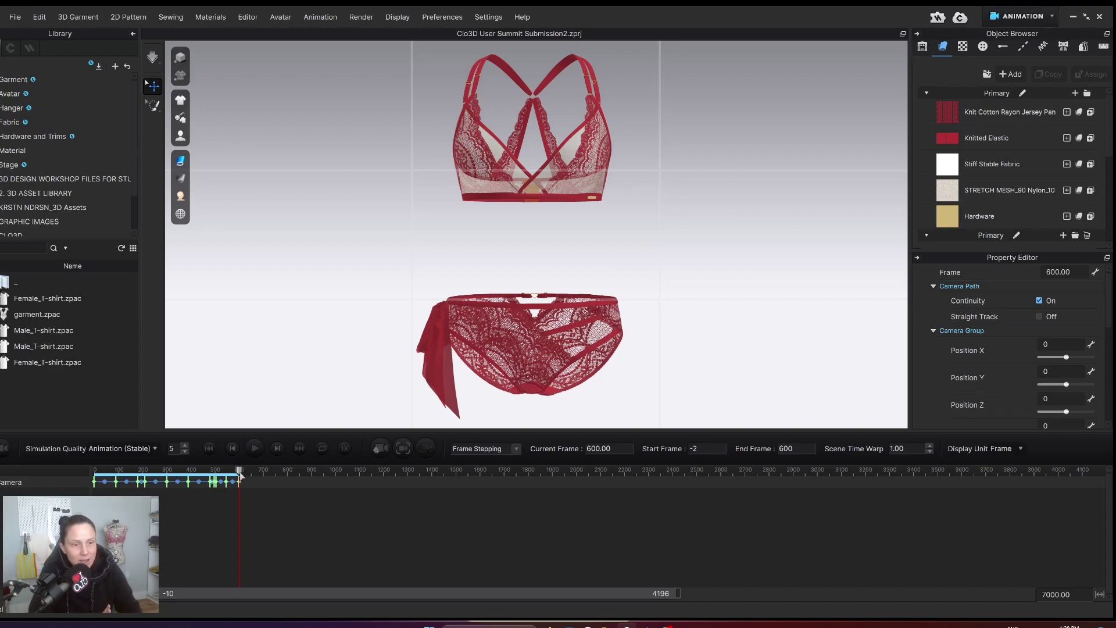
Scrub the existing camera animation back to frame 0 and examine the hardware and lace details on the bra and briefs up close.
drag(240, 475, 124, 474)
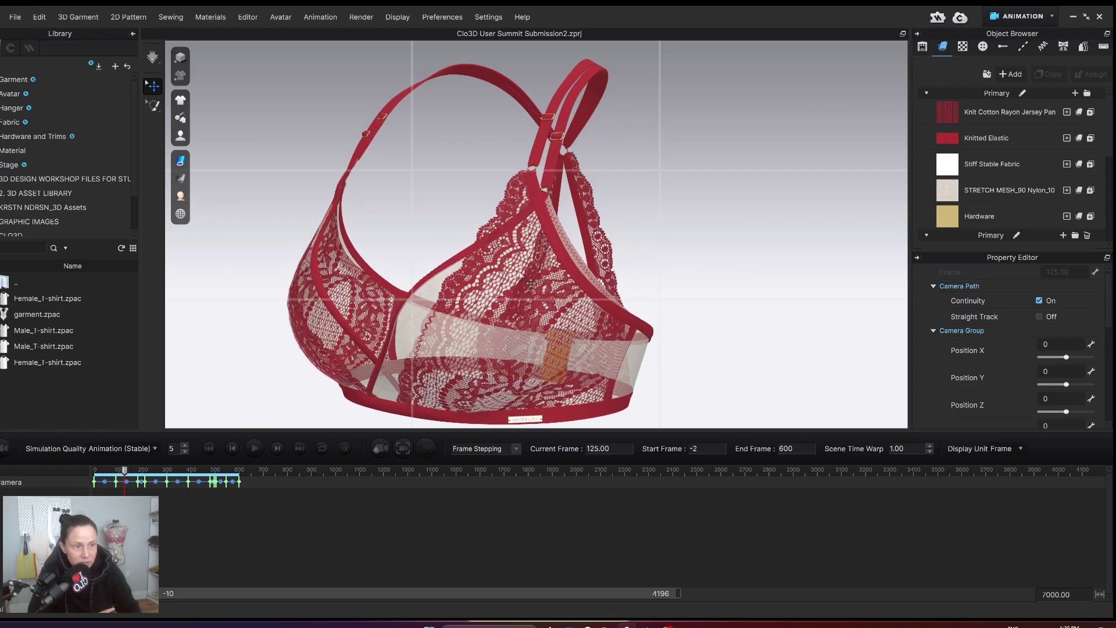
drag(124, 469, 95, 468)
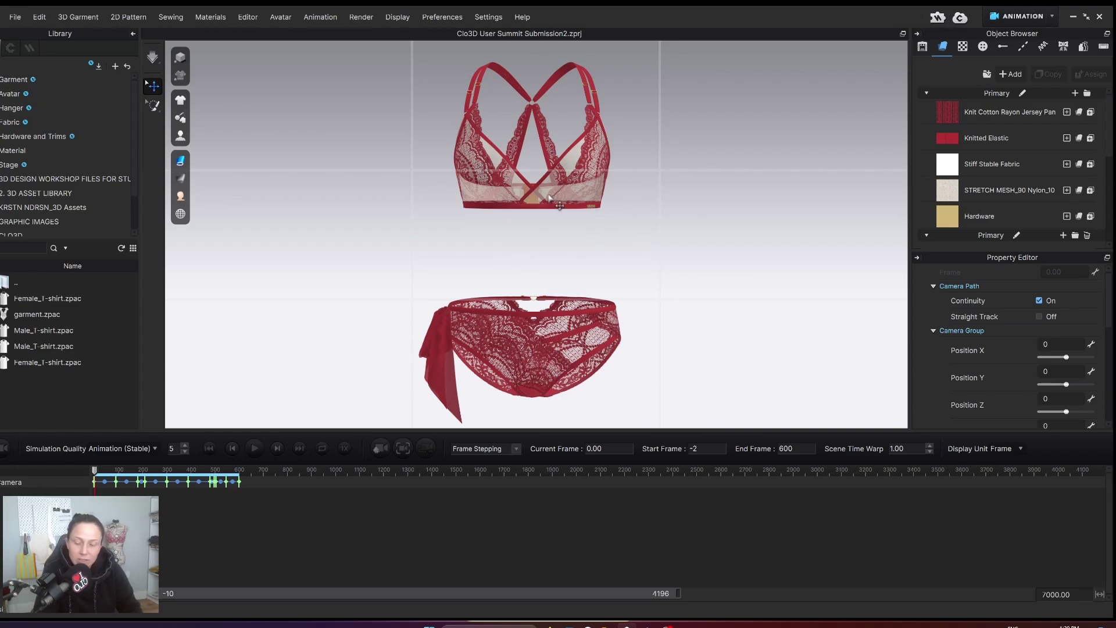
scroll(575, 264, up, 10)
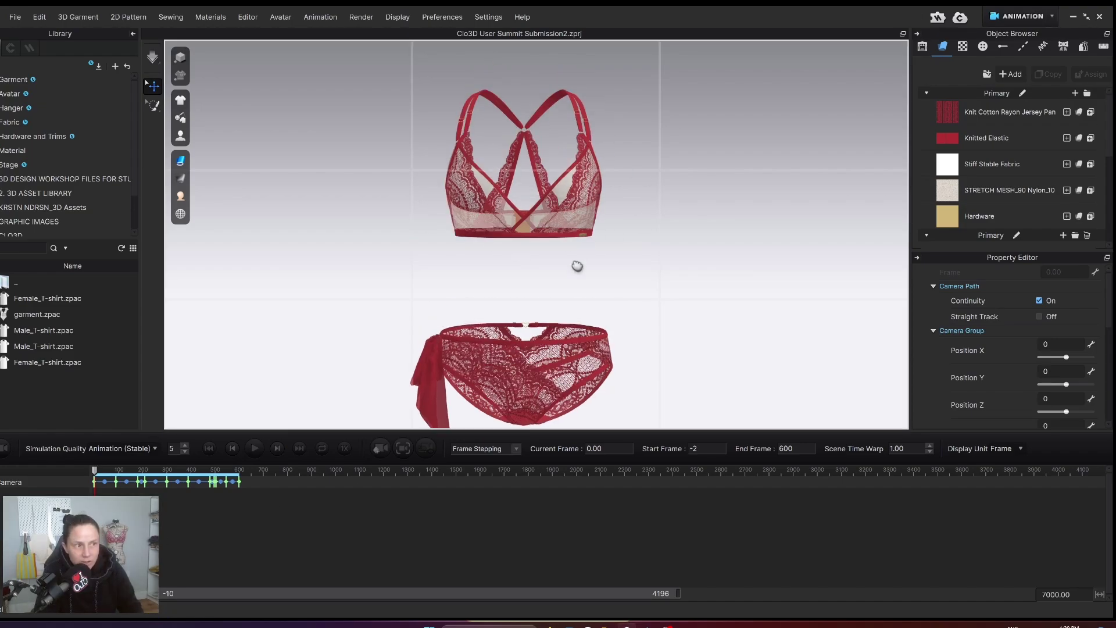
scroll(516, 326, up, 10)
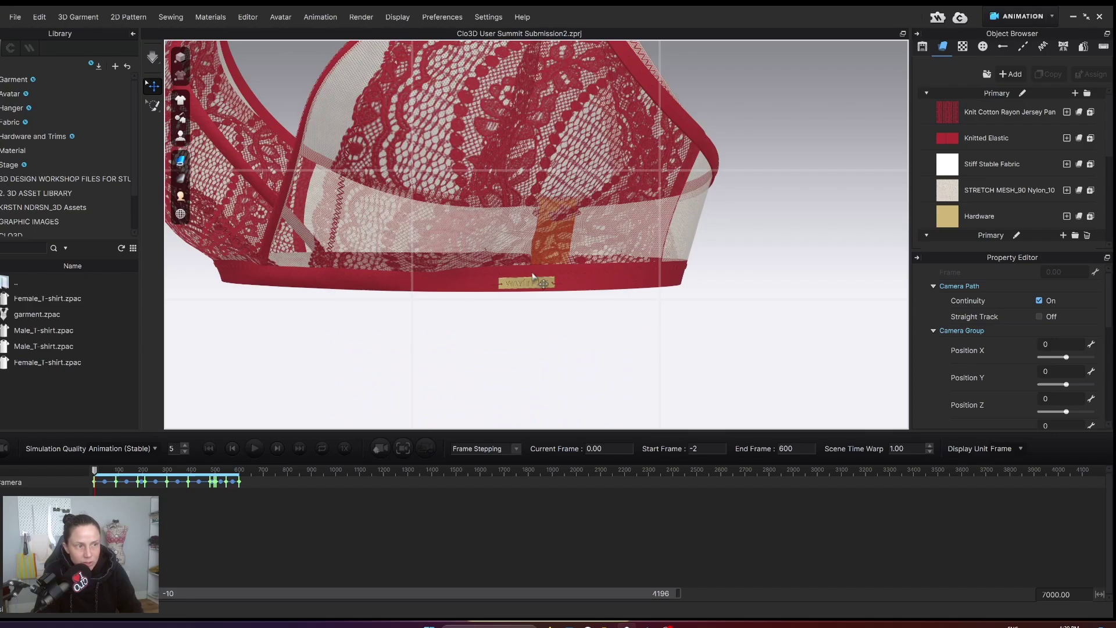
scroll(517, 325, down, 8)
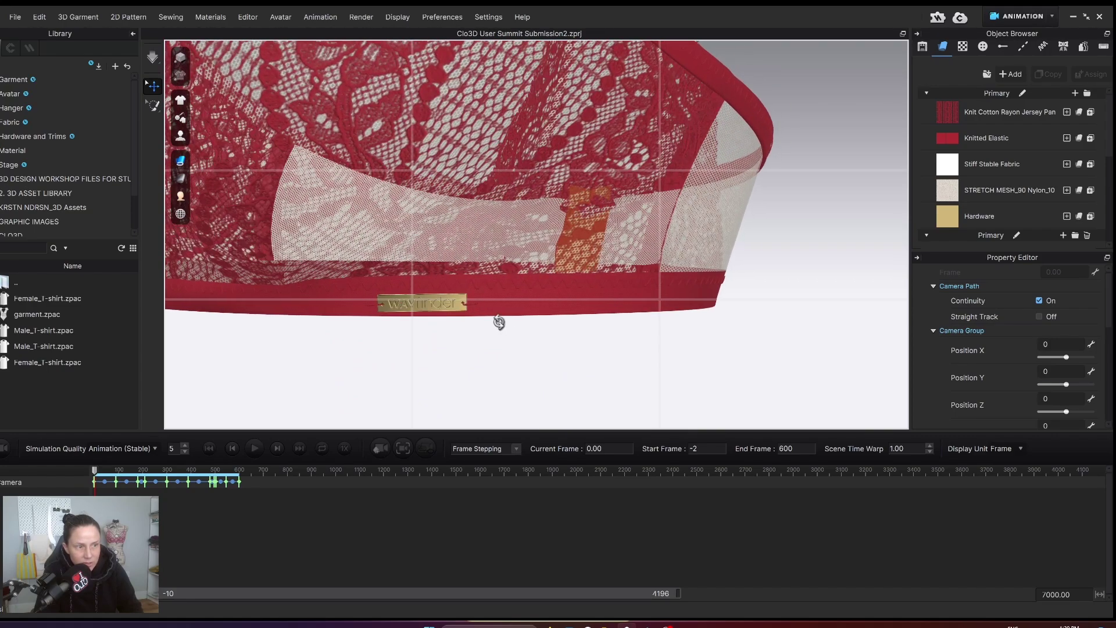
scroll(467, 316, down, 5)
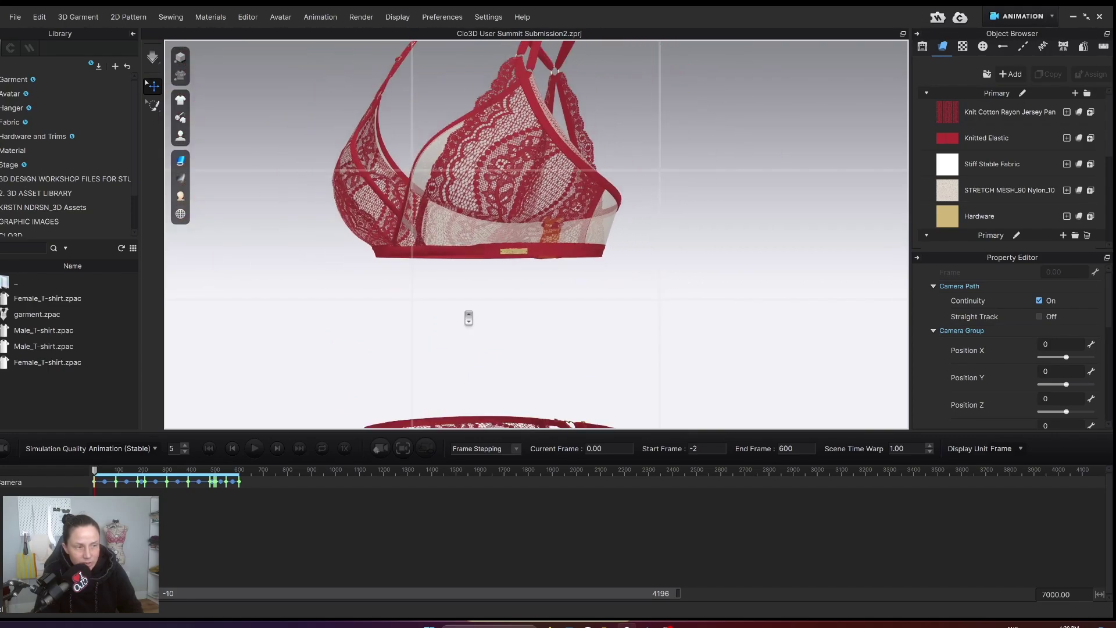
middle_drag(468, 316, 523, 219)
scroll(530, 326, up, 8)
scroll(529, 326, up, 10)
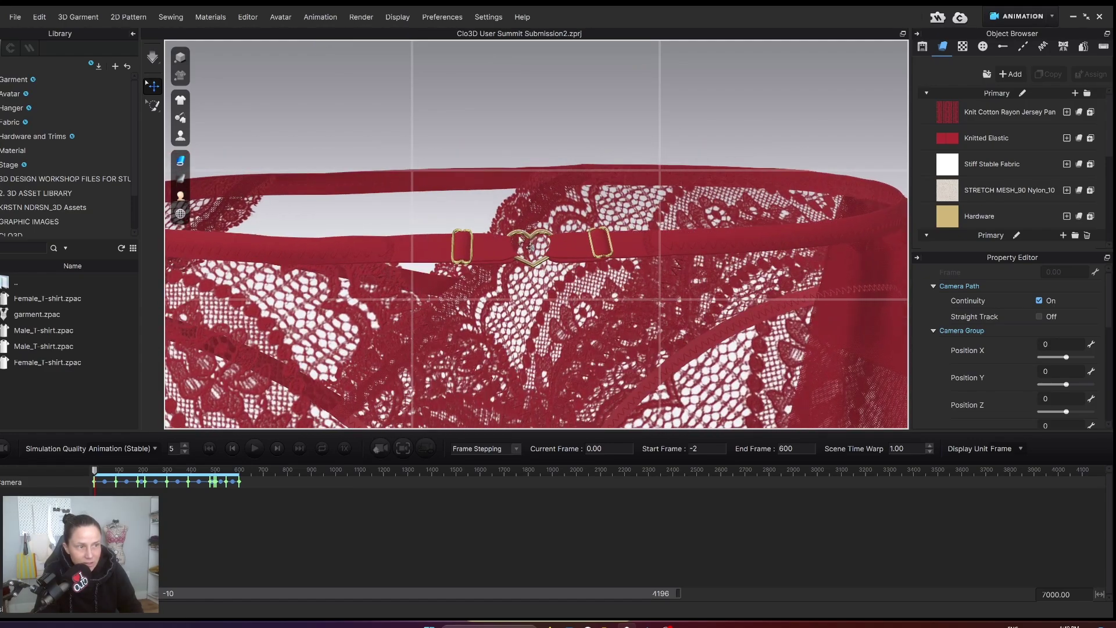
scroll(517, 271, down, 10)
scroll(517, 271, down, 5)
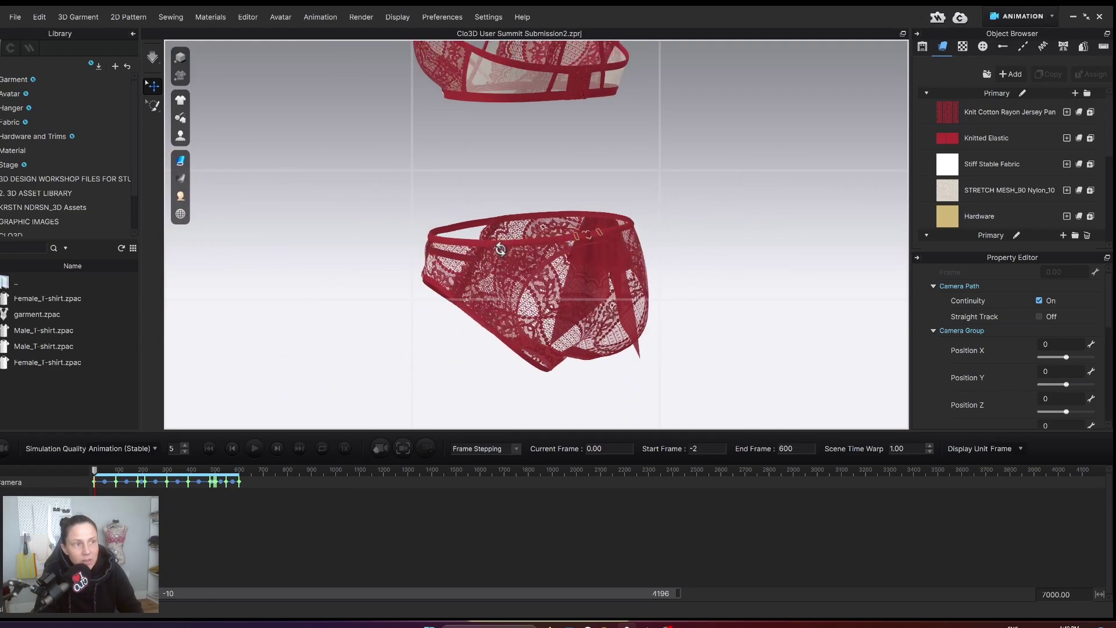
right_drag(498, 241, 448, 283)
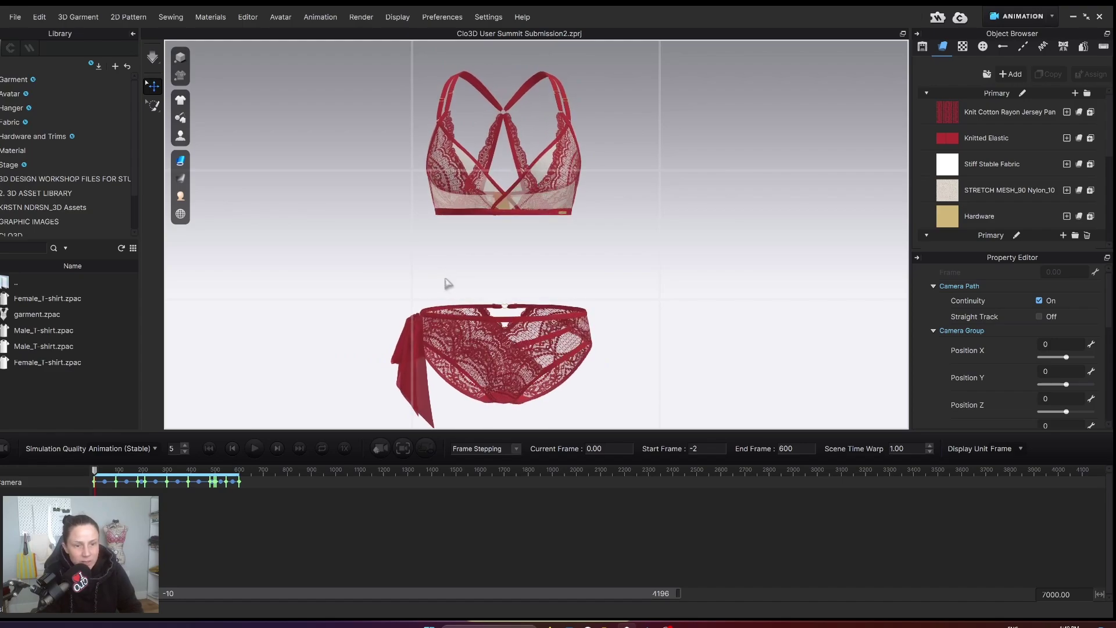
Display the existing camera path and camera preview, view the whole path around the garments from outside, and close the preview.
click(46, 483)
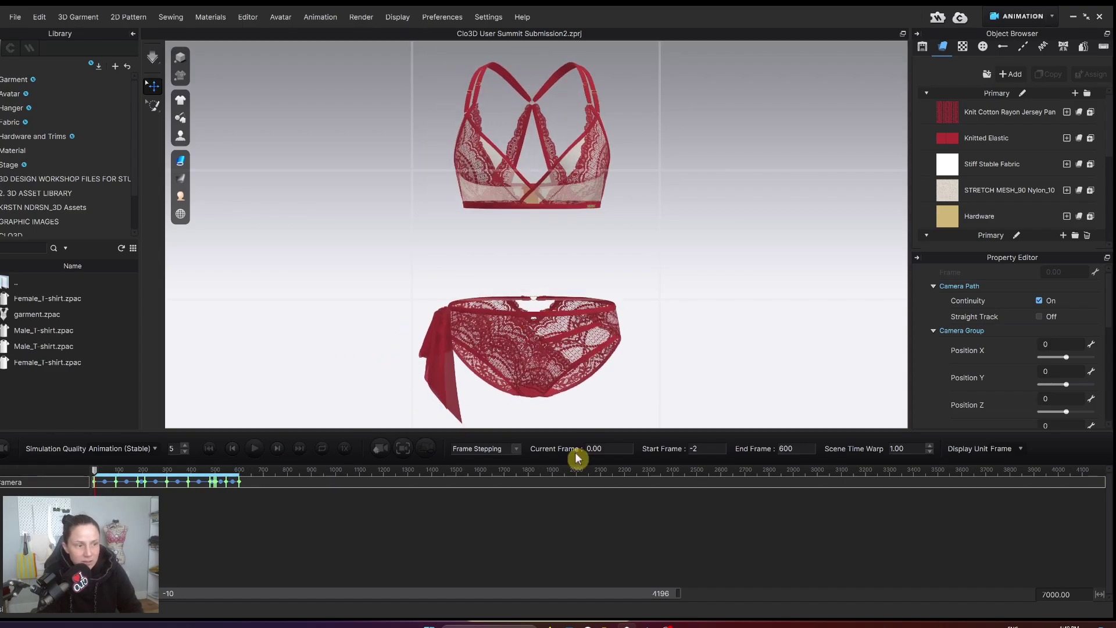
click(402, 450)
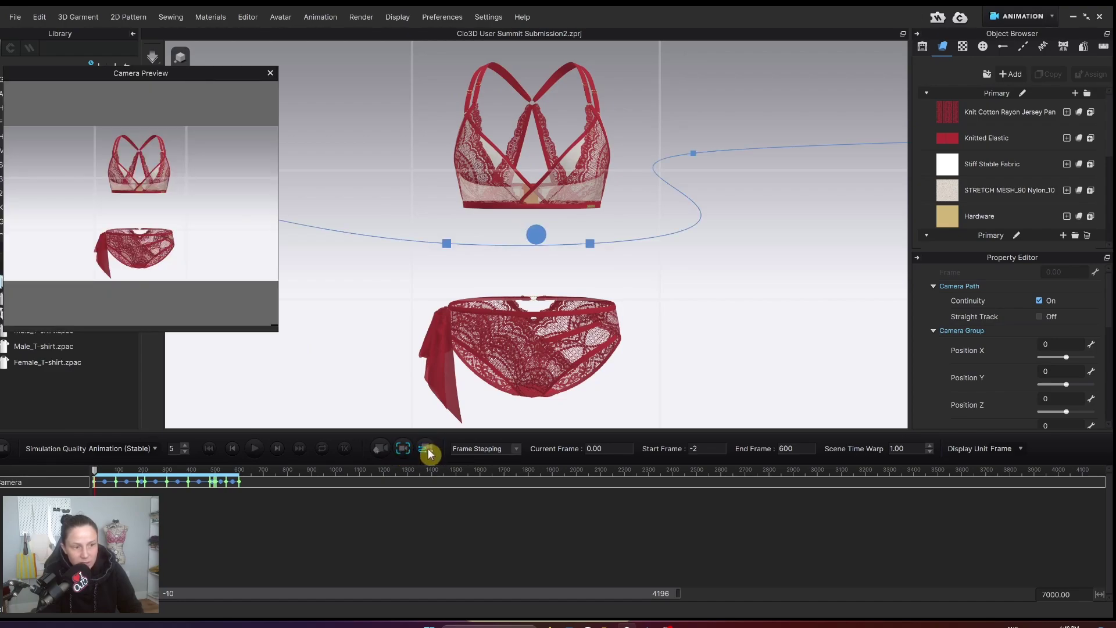
click(427, 448)
right_drag(494, 346, 560, 381)
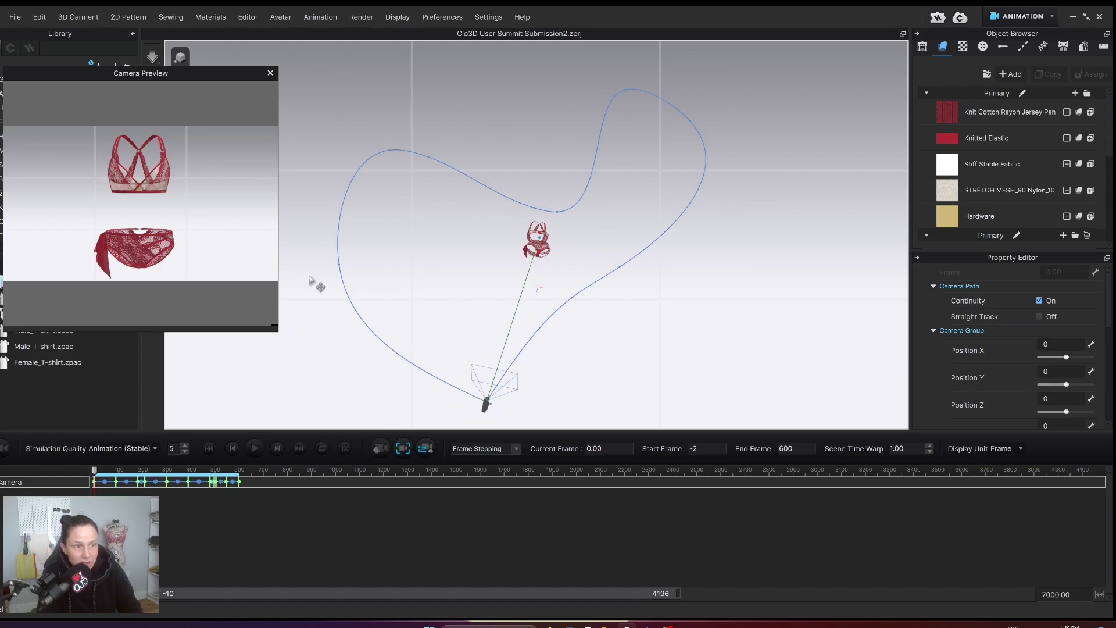
right_drag(563, 319, 541, 305)
click(270, 72)
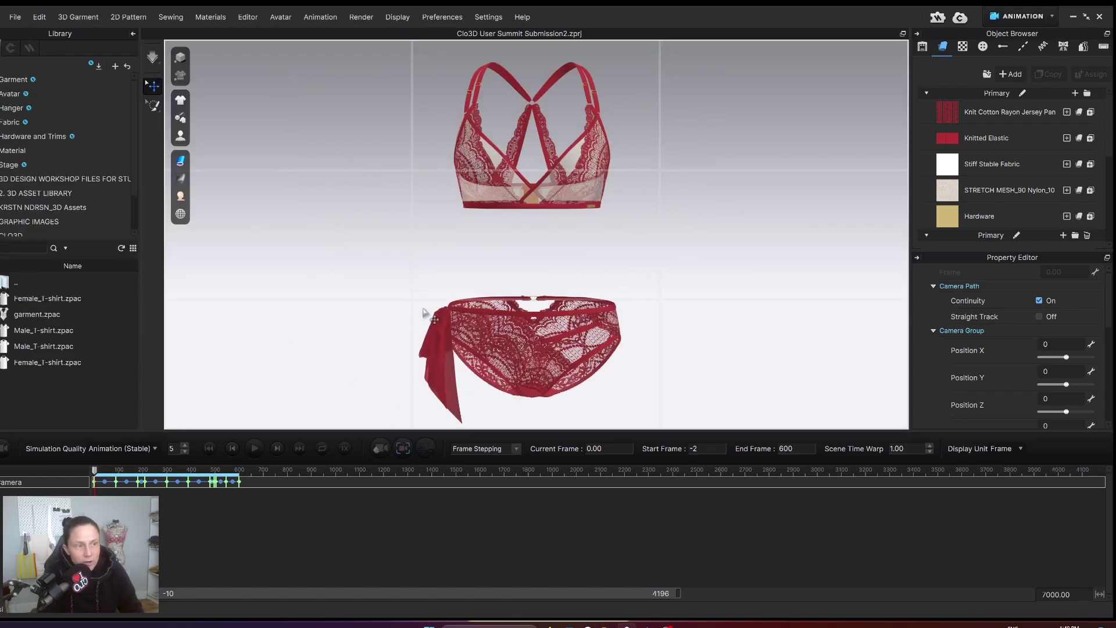
Delete the existing camera track from the animation timeline.
middle_drag(384, 310, 388, 318)
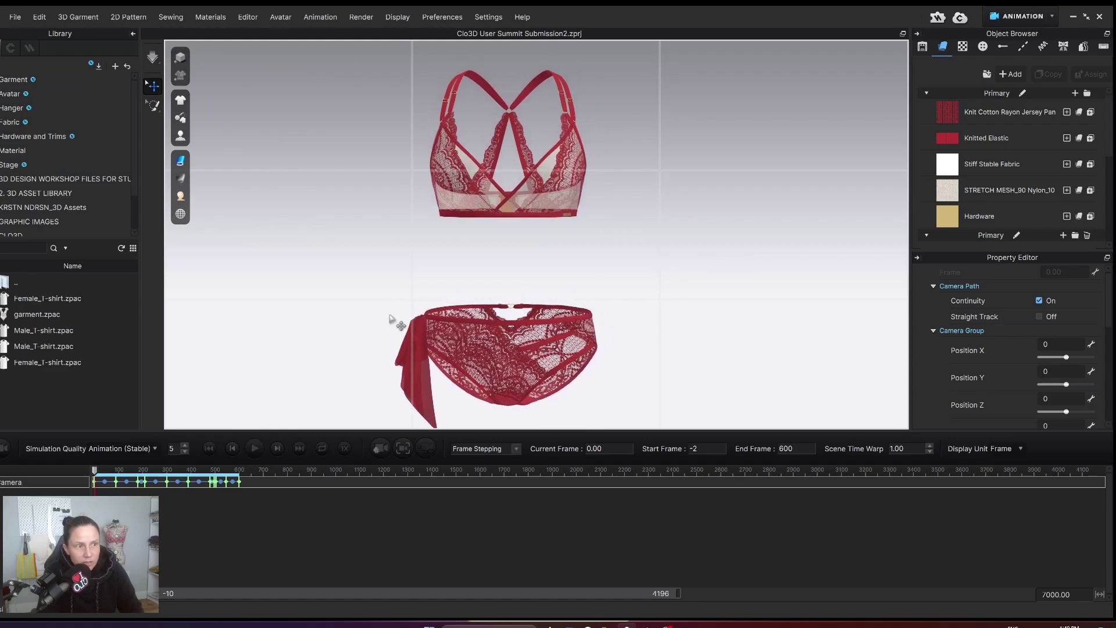
click(68, 478)
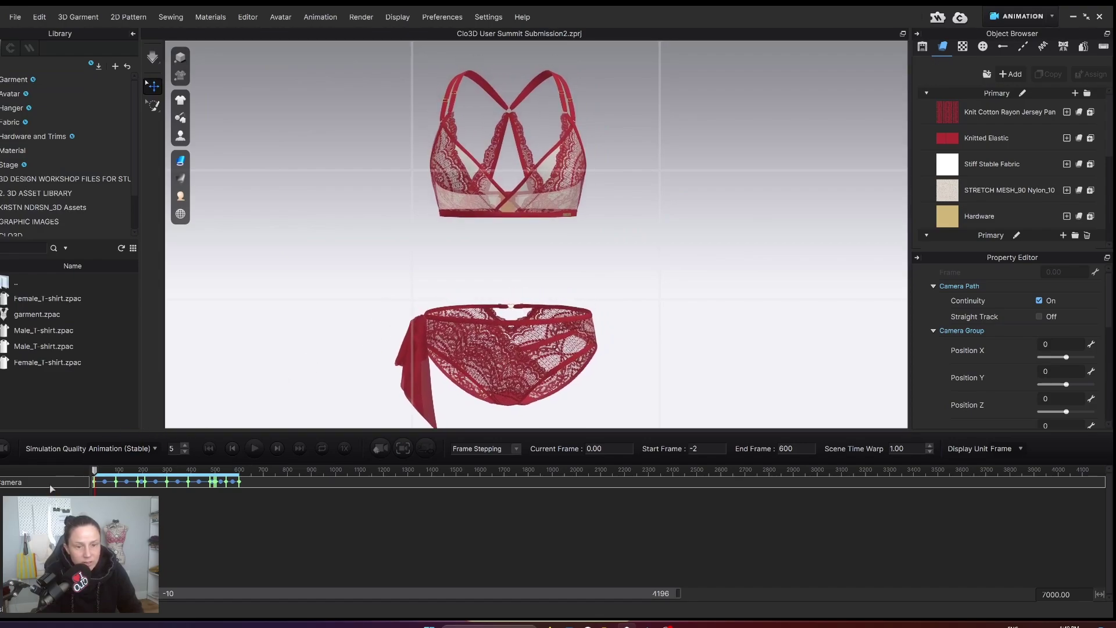
click(65, 491)
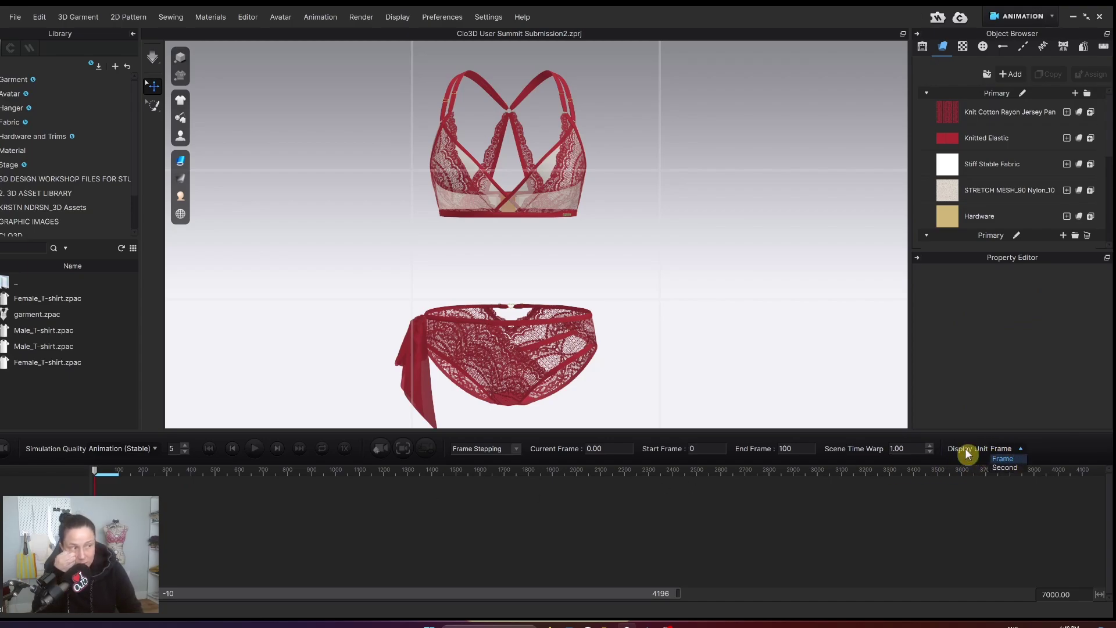
Set the timeline's display unit to Second.
click(1004, 468)
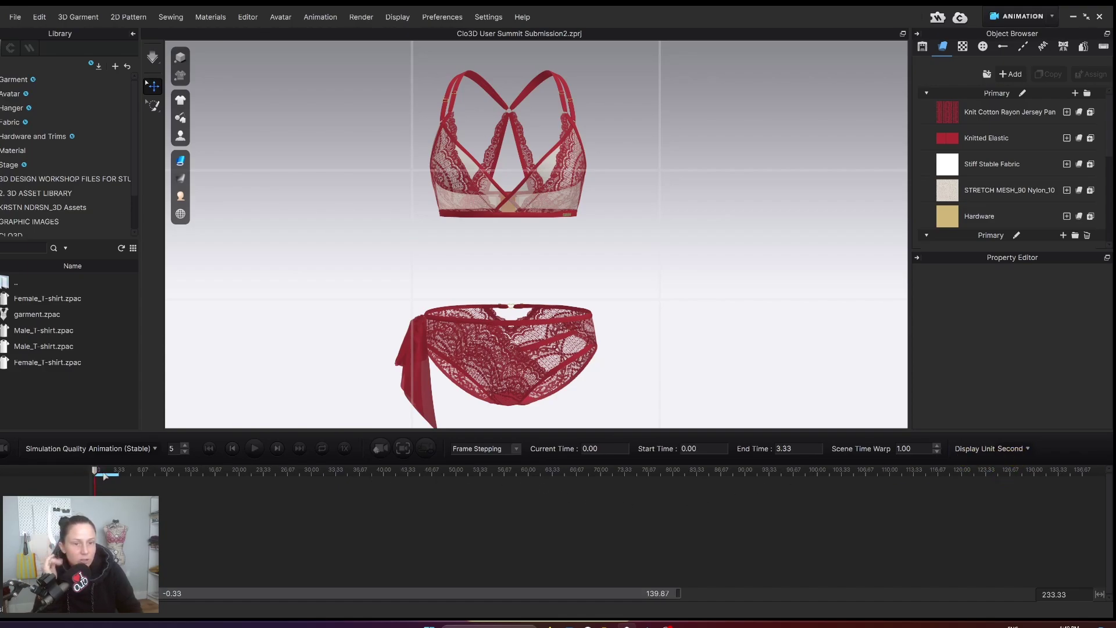
mouse_move(95, 470)
mouse_down()
mouse_move(118, 470)
mouse_move(93, 469)
mouse_up()
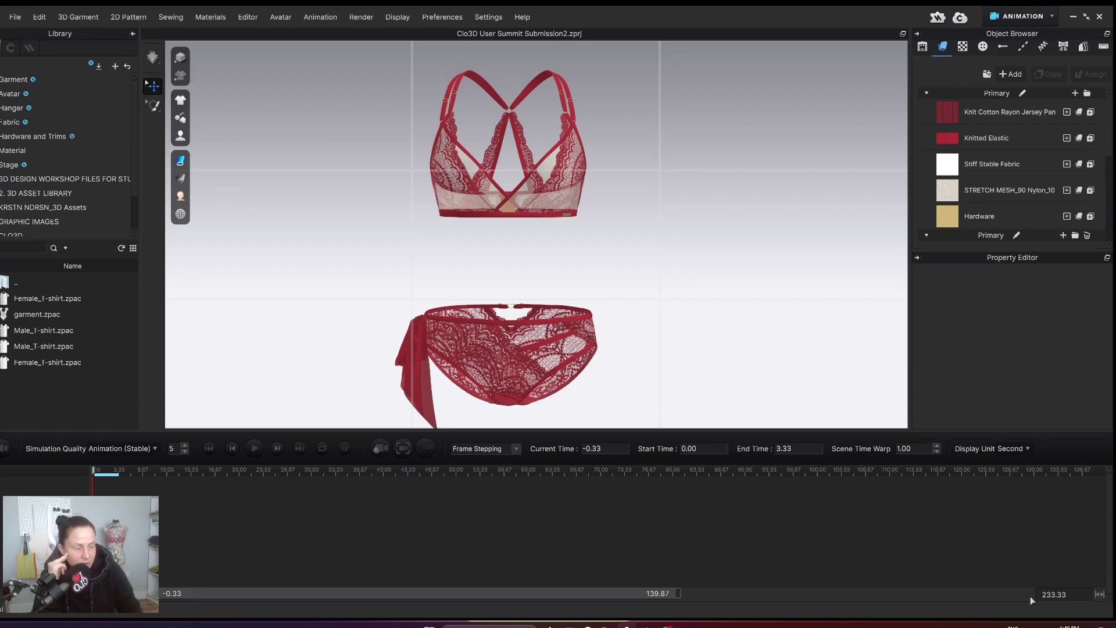
Try setting the timeline's total length to 2 seconds.
drag(1074, 593, 1033, 592)
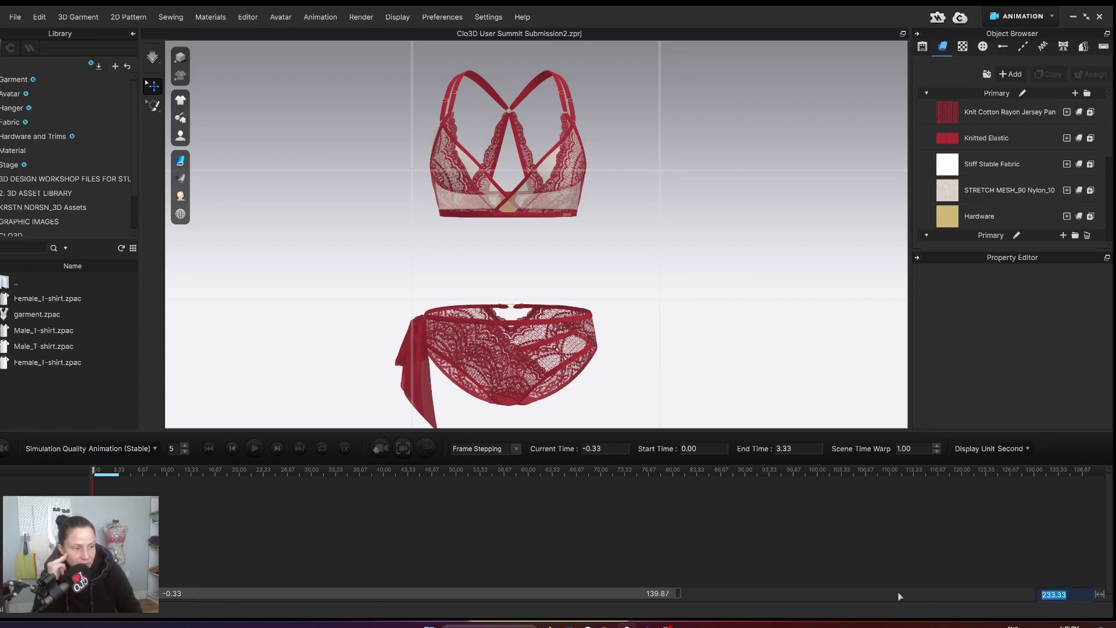
drag(679, 593, 753, 593)
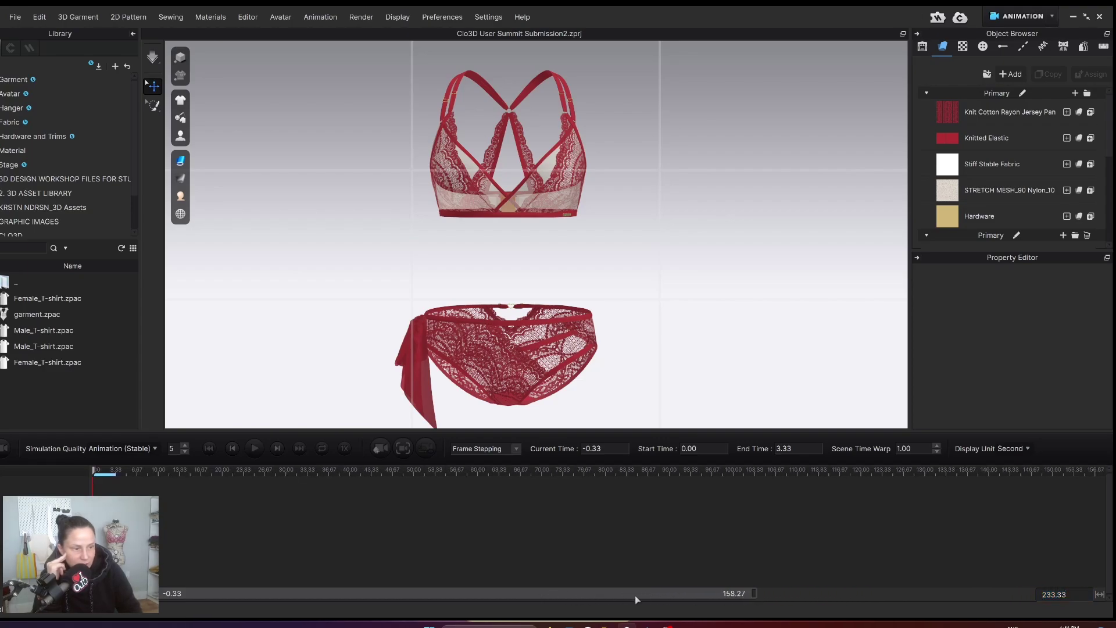
drag(647, 594, 586, 594)
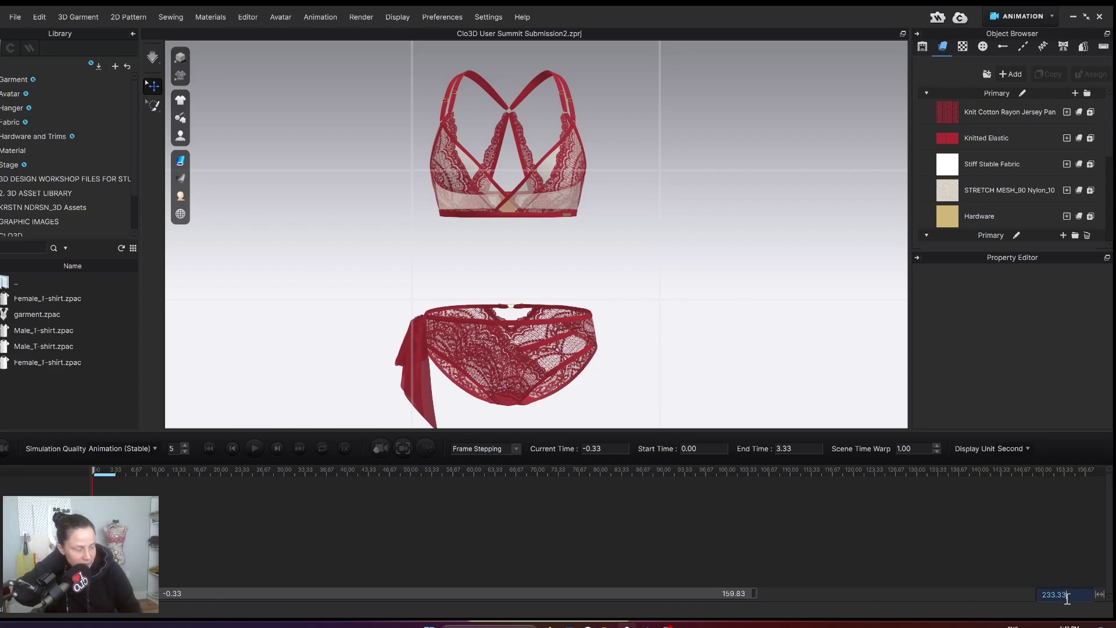
click(1017, 612)
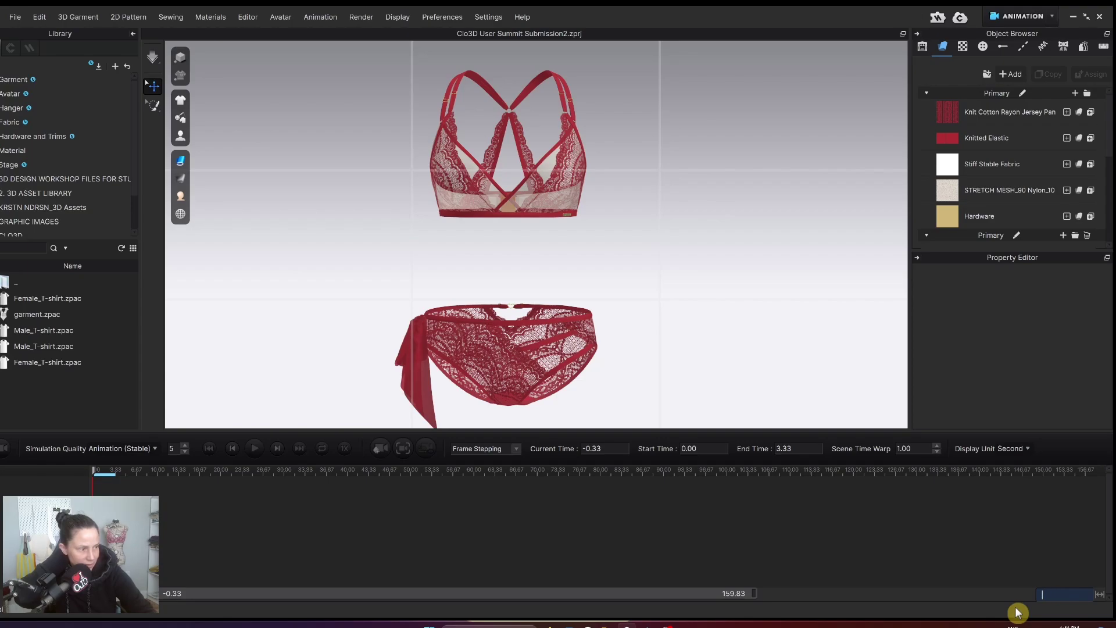
text(2)
key(Return)
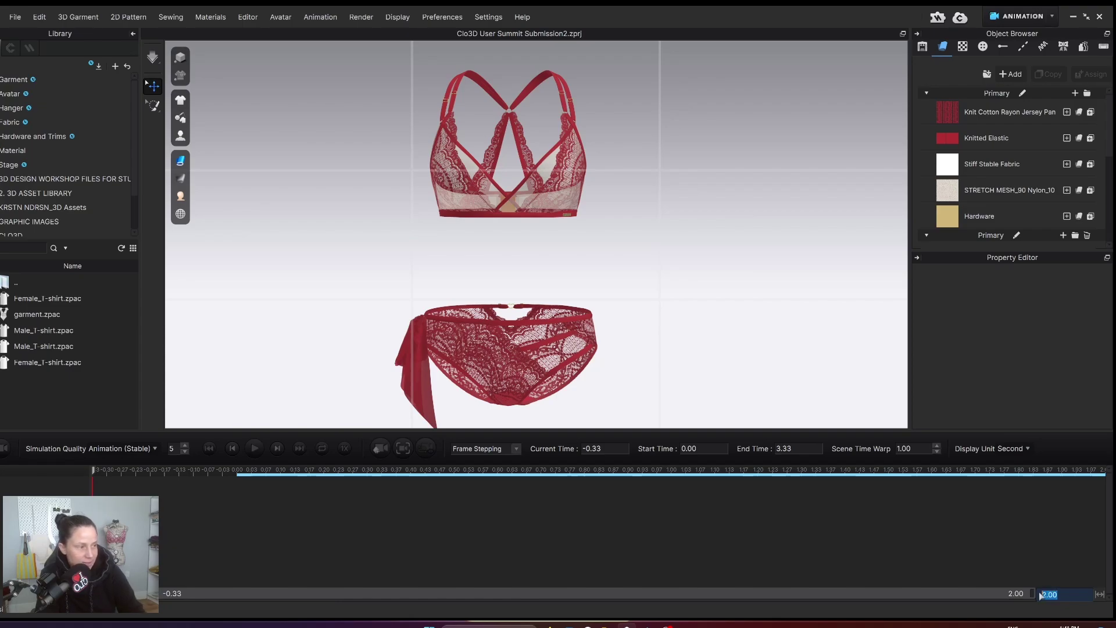
Set the timeline's total length to 60 seconds and extend its visible range to about 21.57 seconds.
key(BackSpace)
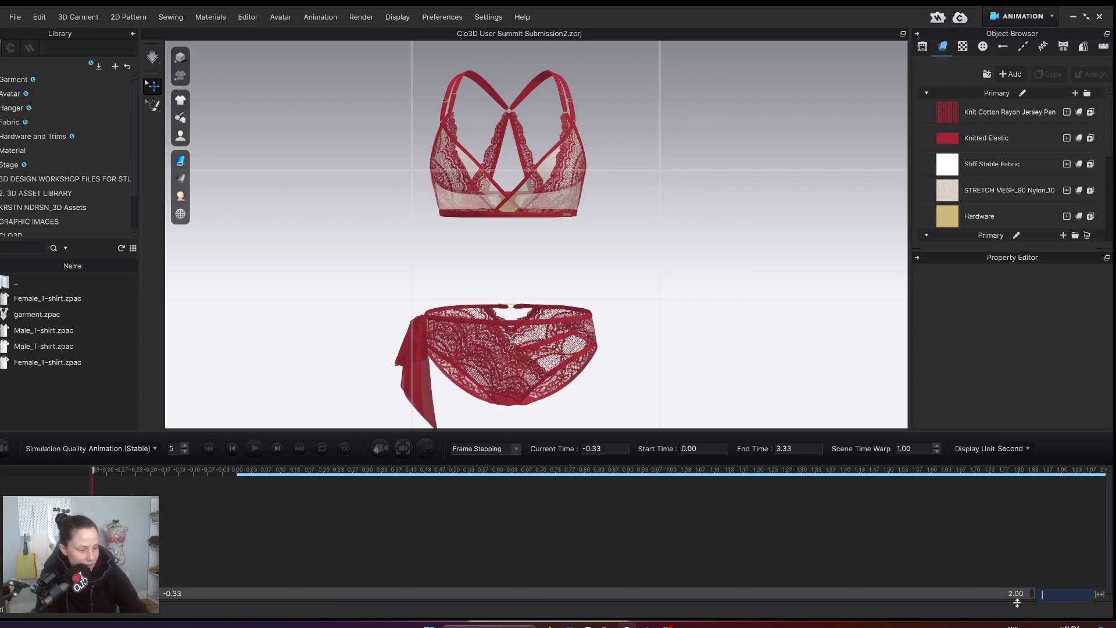
text(80)
key(Return)
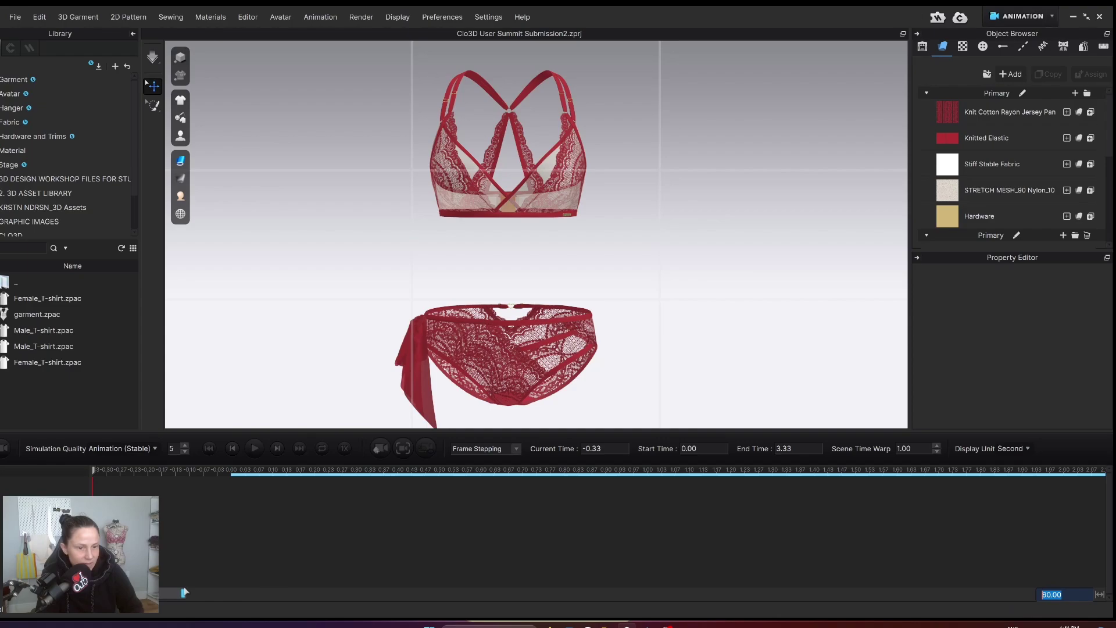
drag(184, 594, 471, 610)
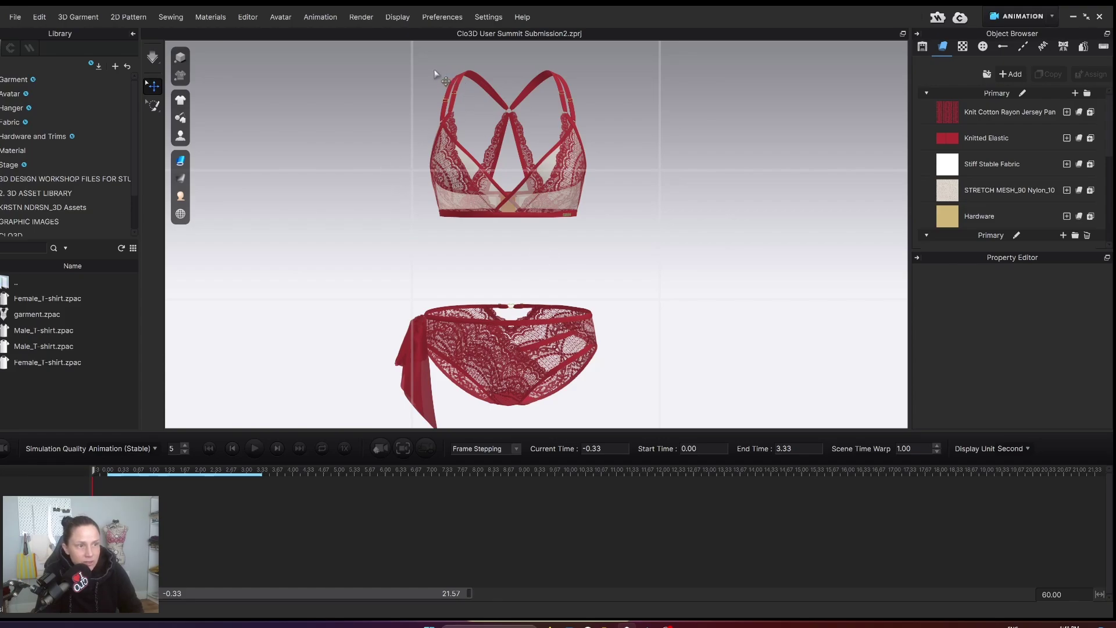
Turn the 3D viewport's grid display off and back on.
mouse_move(180, 213)
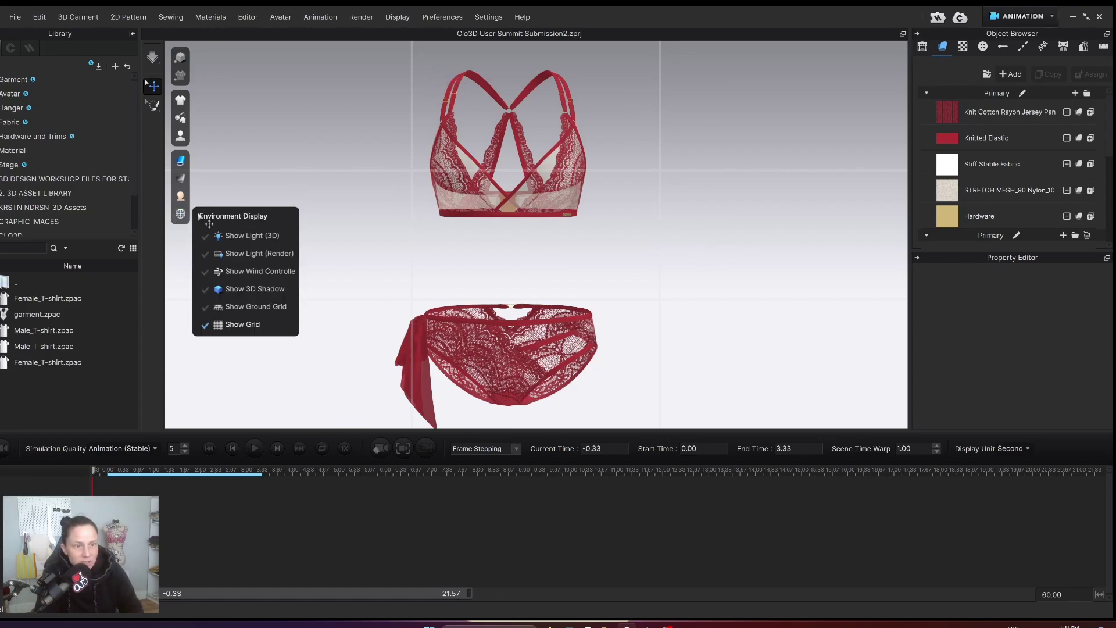
click(247, 326)
click(248, 325)
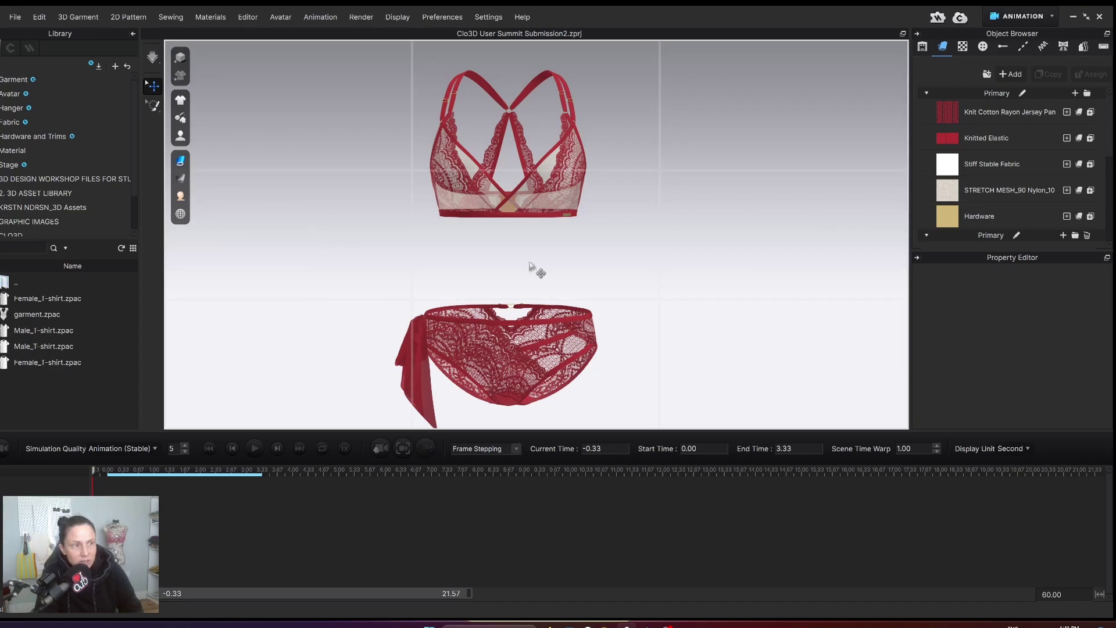
Centre the bra and briefs in the 3D view and add a starting camera keyframe at 0.00 seconds.
middle_drag(535, 267, 599, 250)
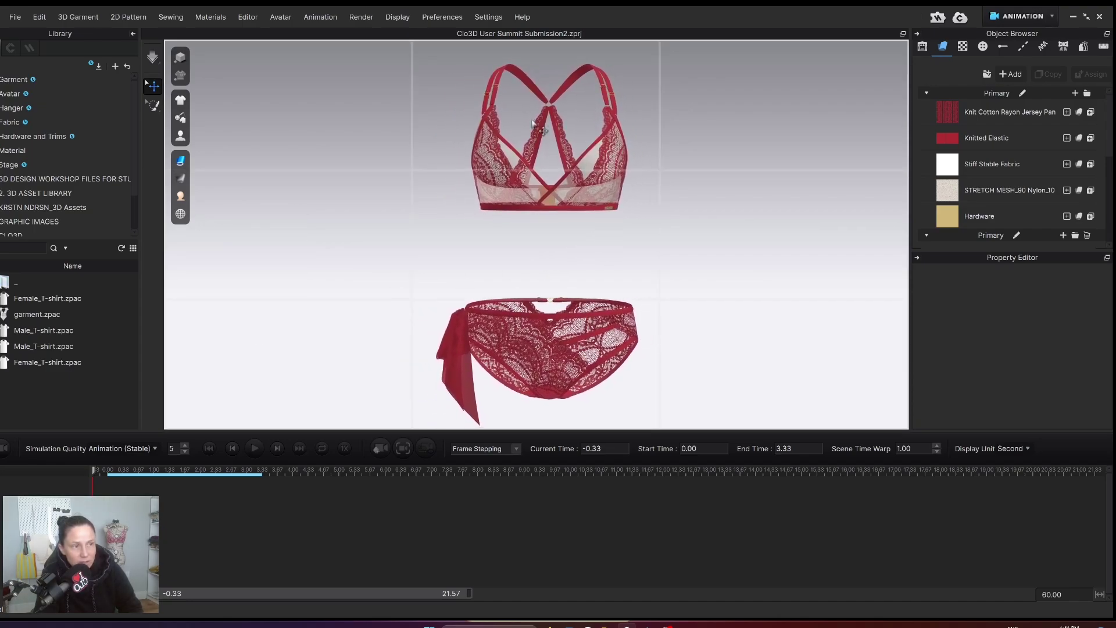
middle_drag(524, 282, 521, 282)
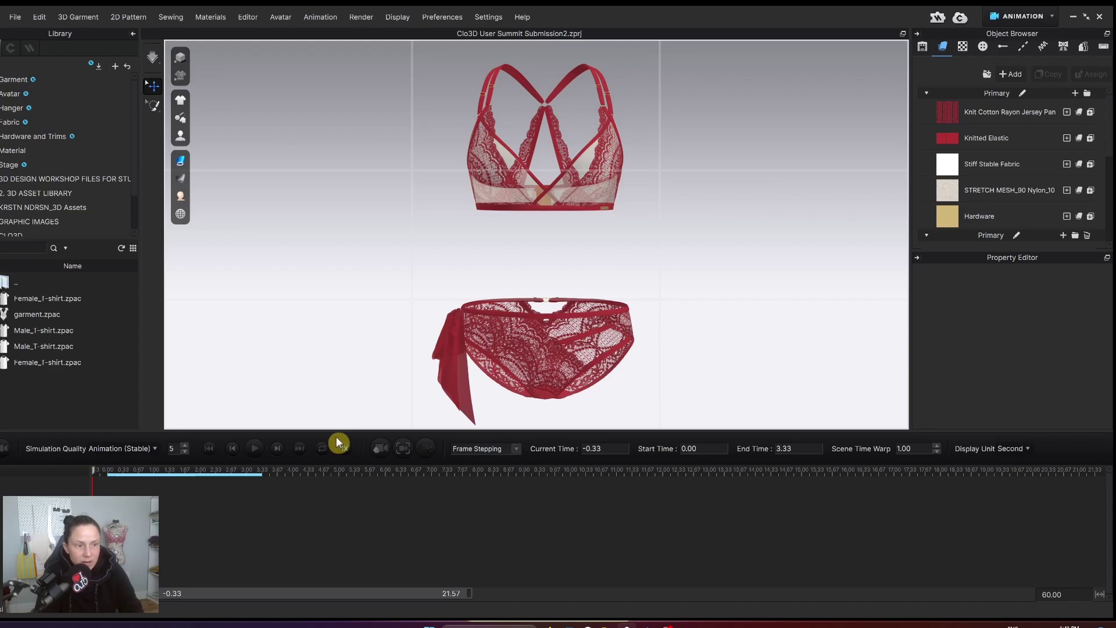
drag(92, 472, 105, 471)
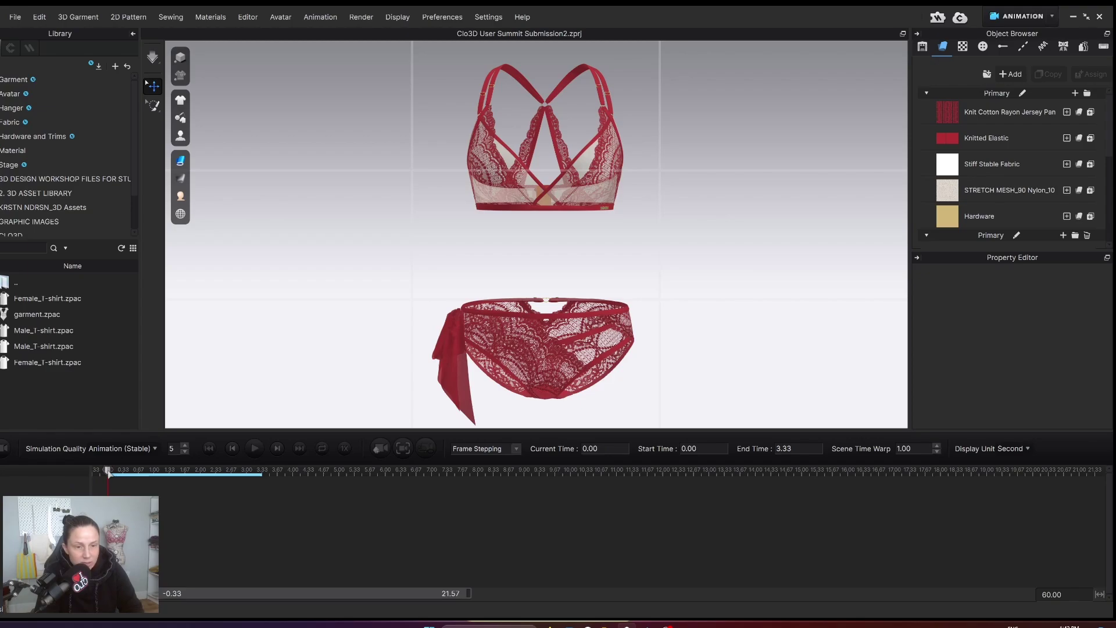
drag(107, 472, 106, 472)
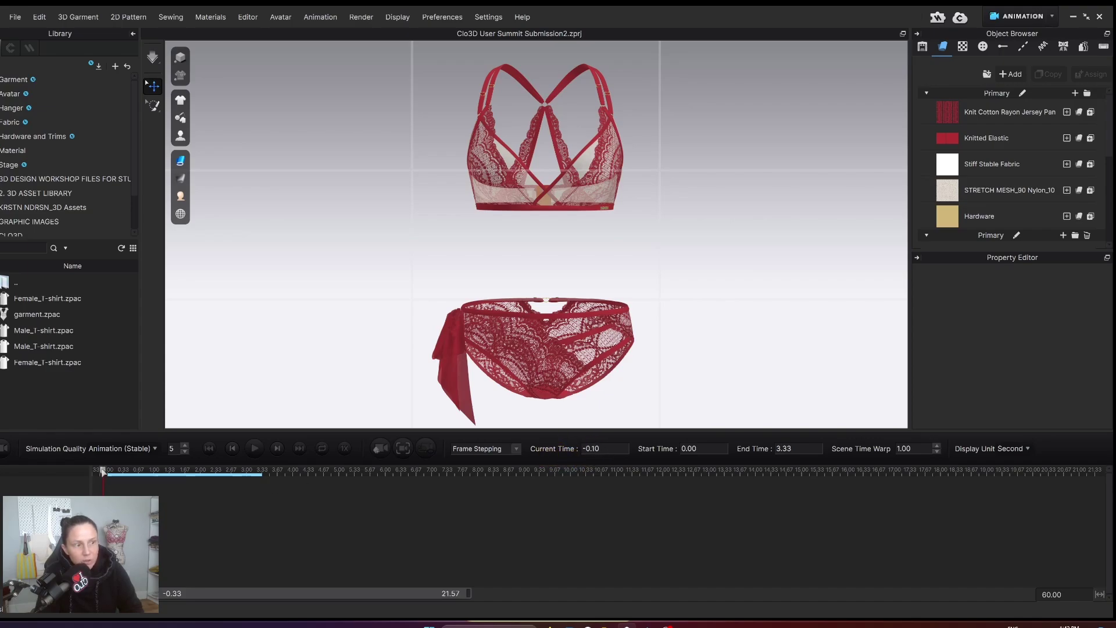
drag(102, 472, 108, 472)
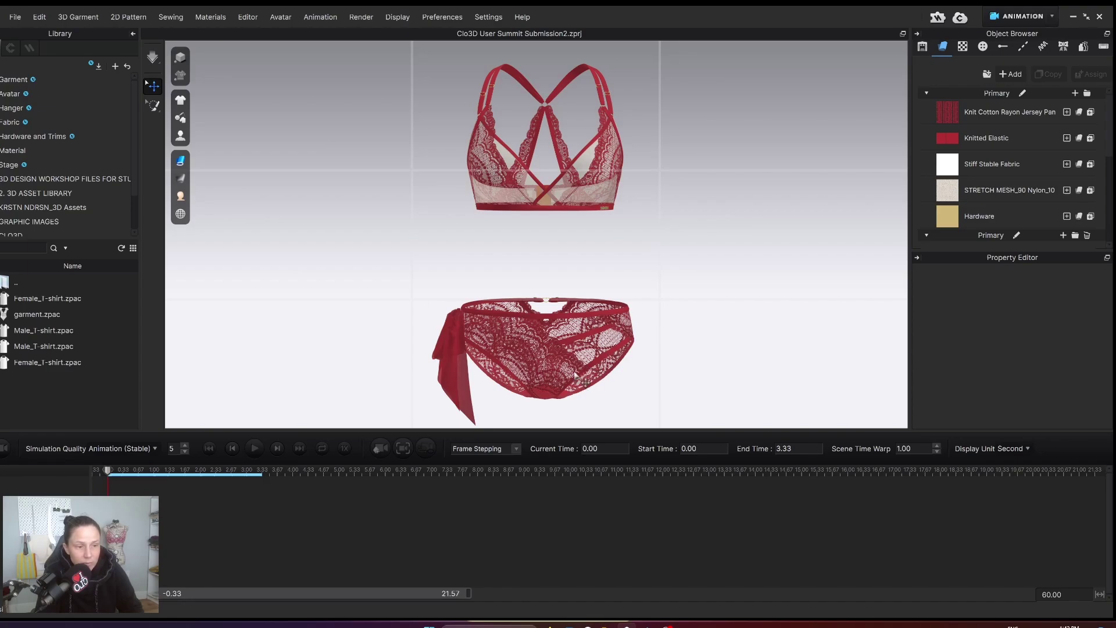
click(382, 448)
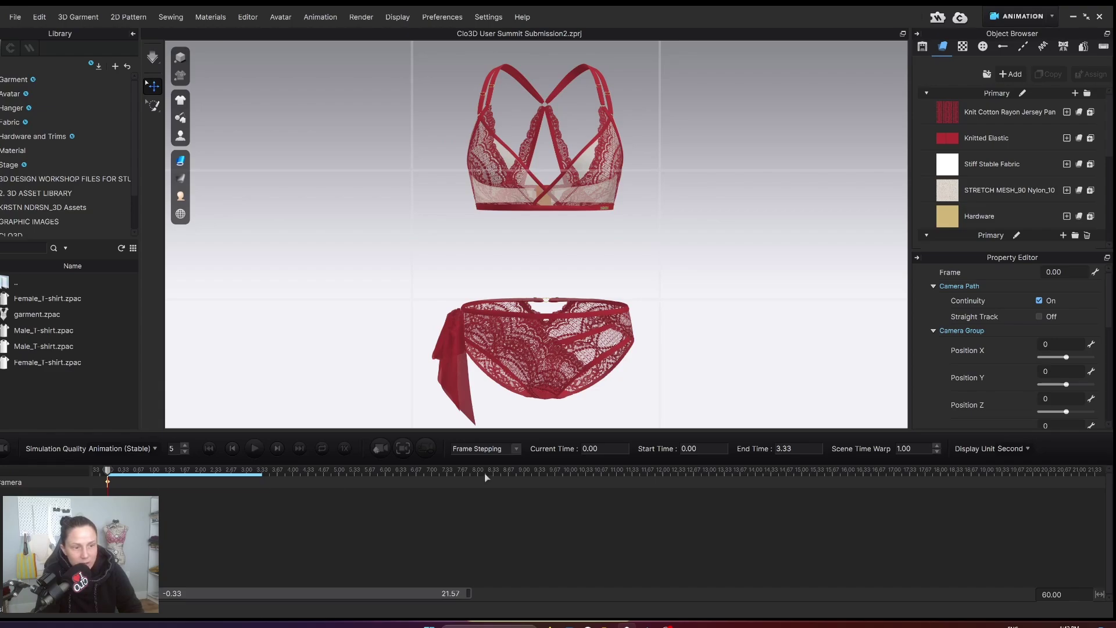
Inspect the camera's position relative to the garments alongside the camera preview, and close the preview.
click(408, 448)
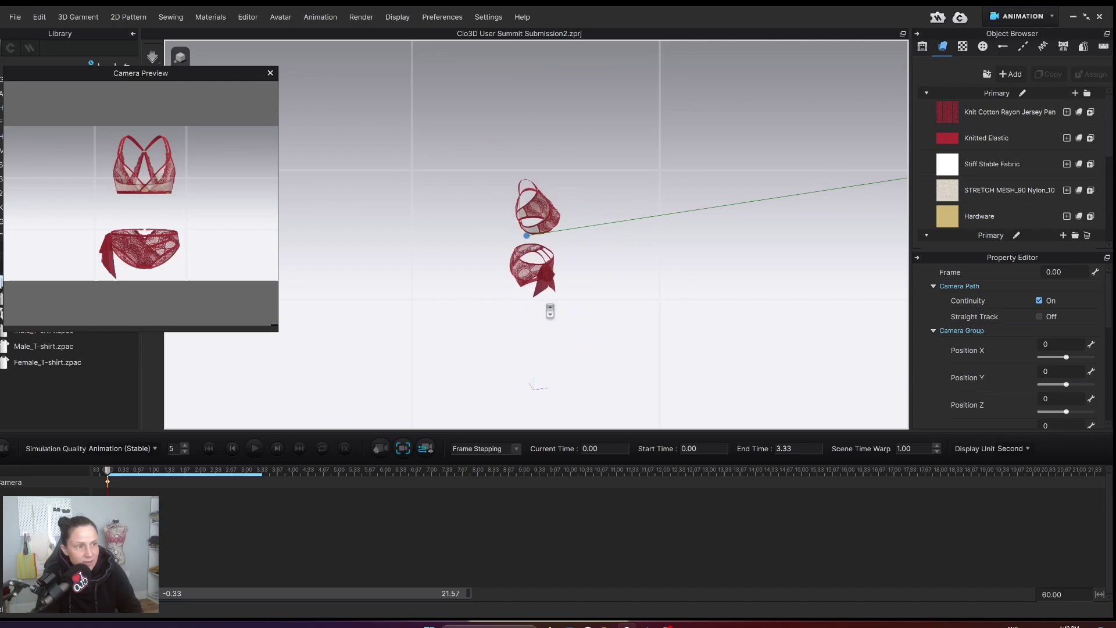
right_drag(550, 311, 541, 283)
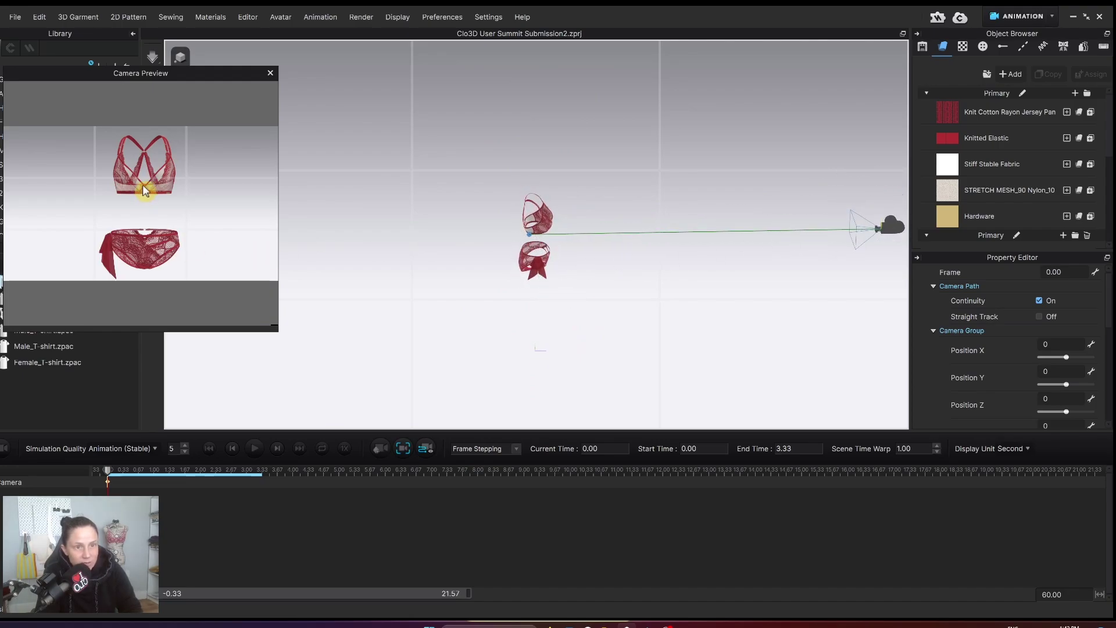
click(270, 73)
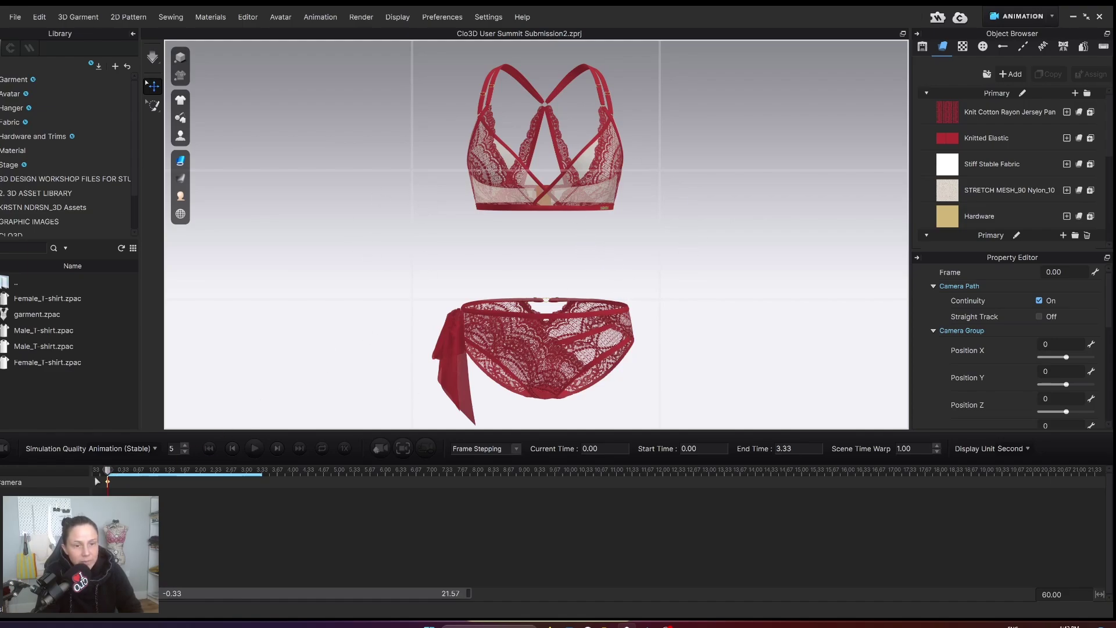
Add a camera keyframe at 3.00 seconds with an angled close-up of the bra, and play the animation from the start.
drag(107, 471, 247, 473)
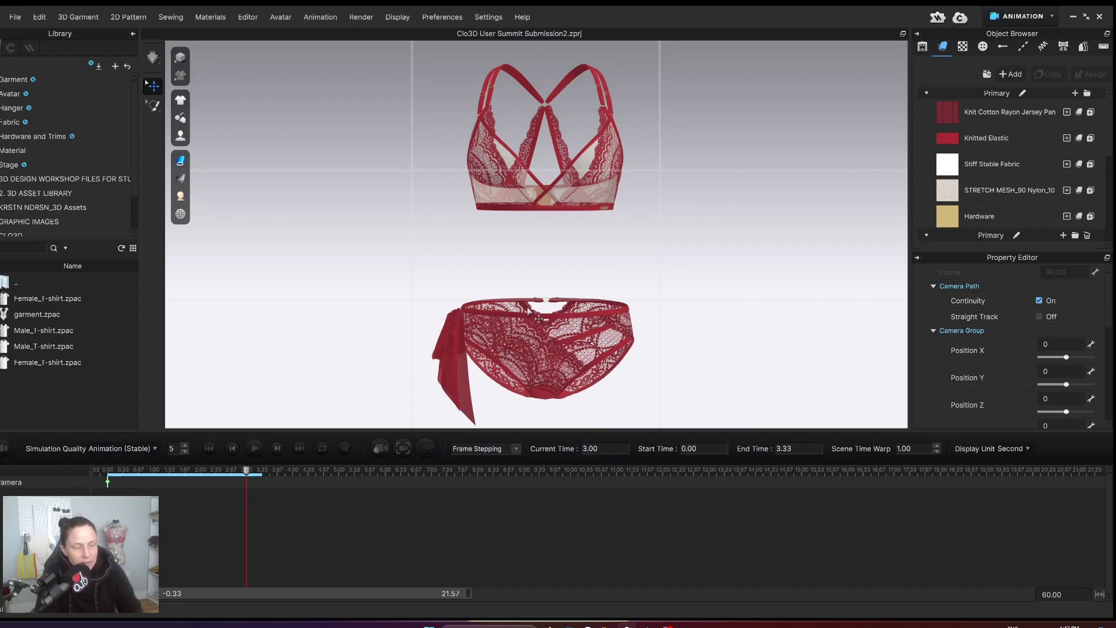
right_drag(539, 318, 508, 307)
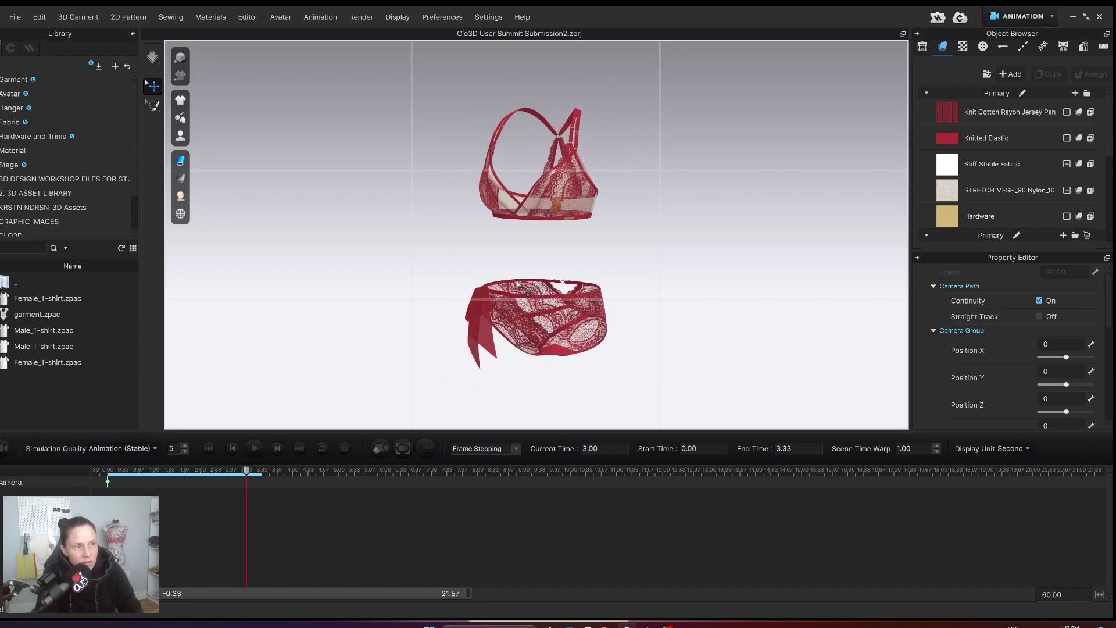
scroll(516, 311, up, 10)
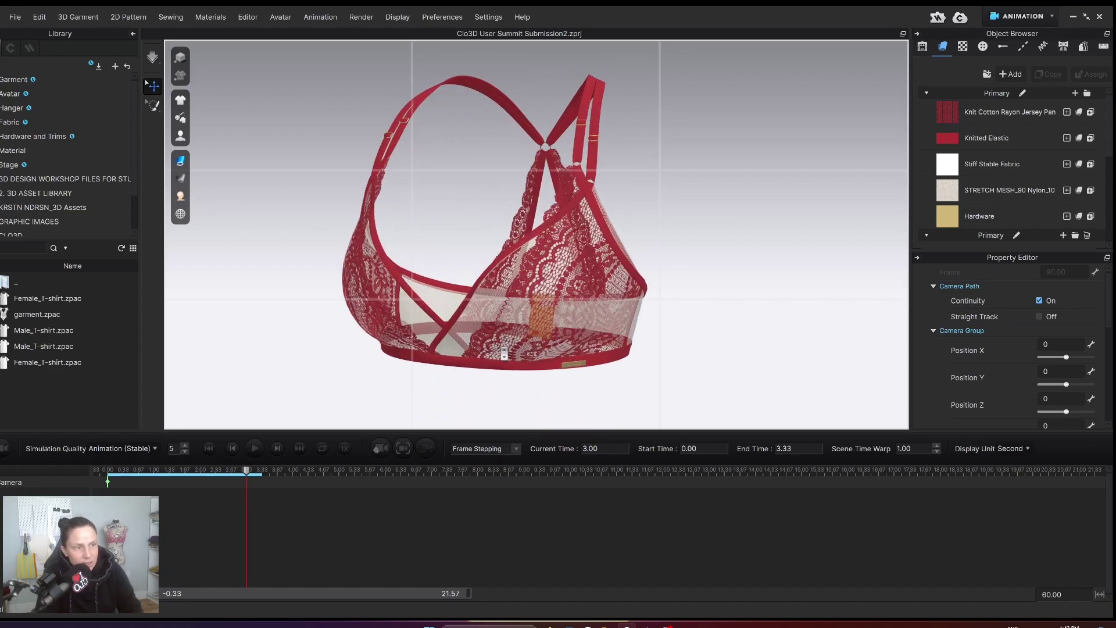
scroll(504, 353, up, 5)
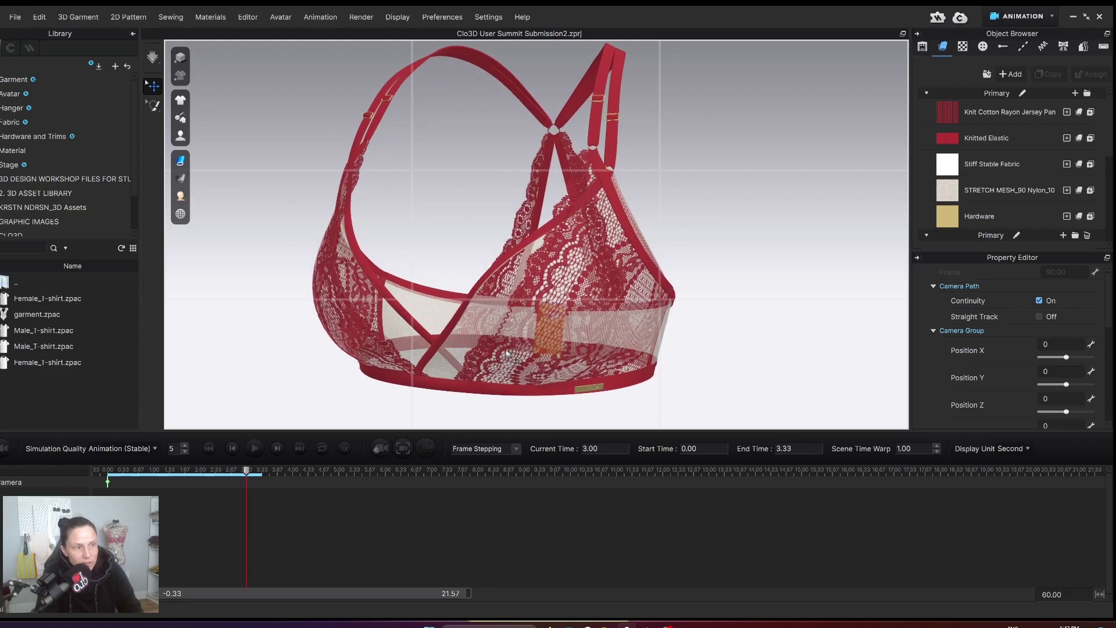
scroll(510, 354, up, 2)
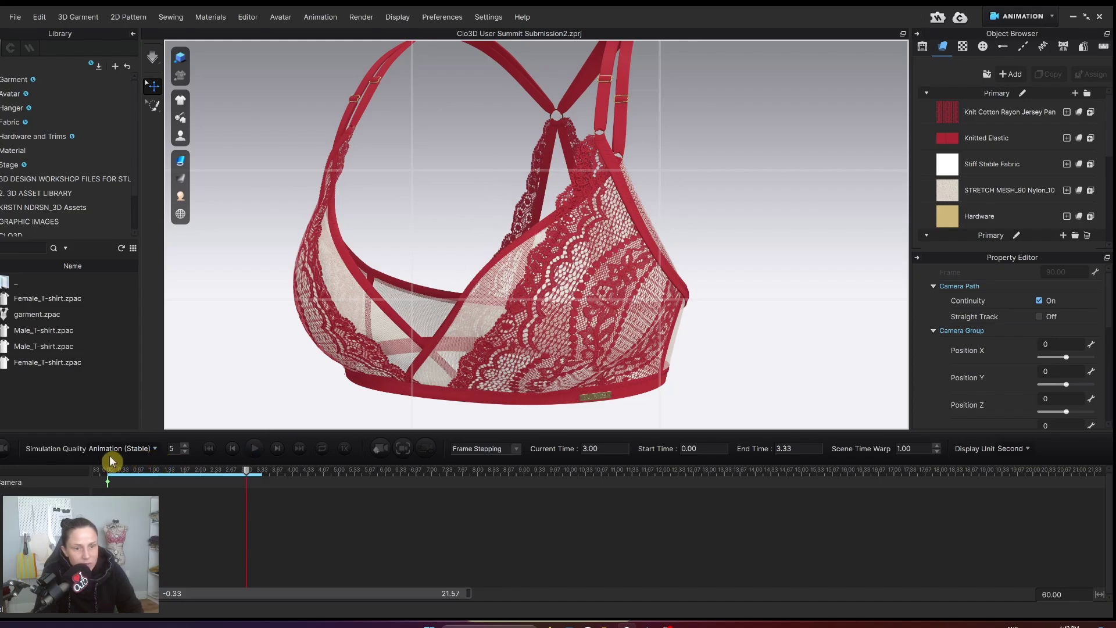
click(388, 453)
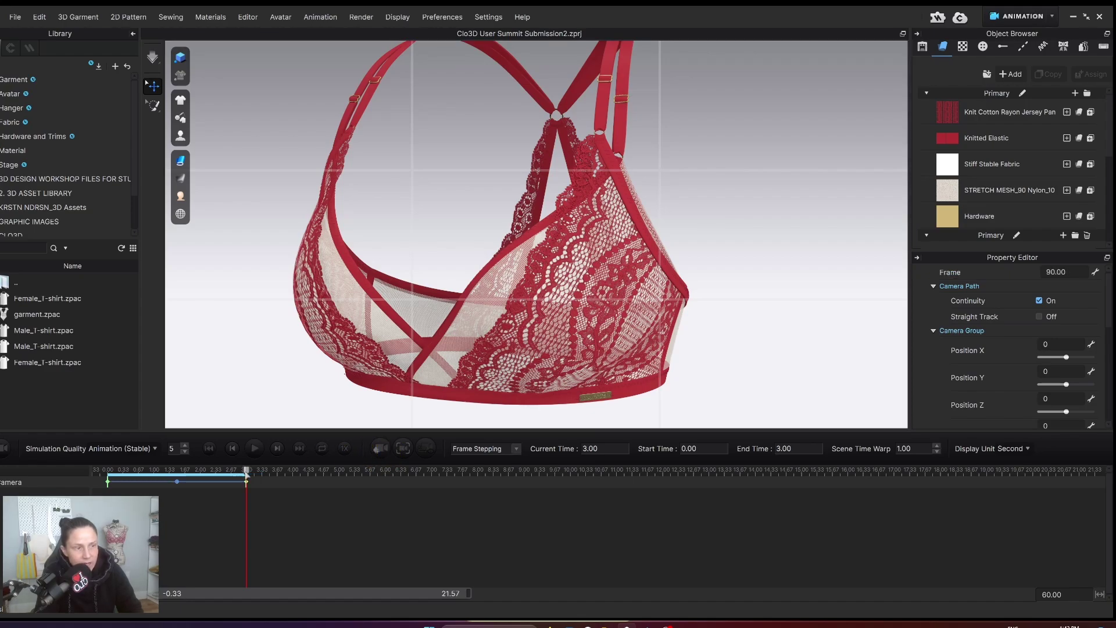
key(Home)
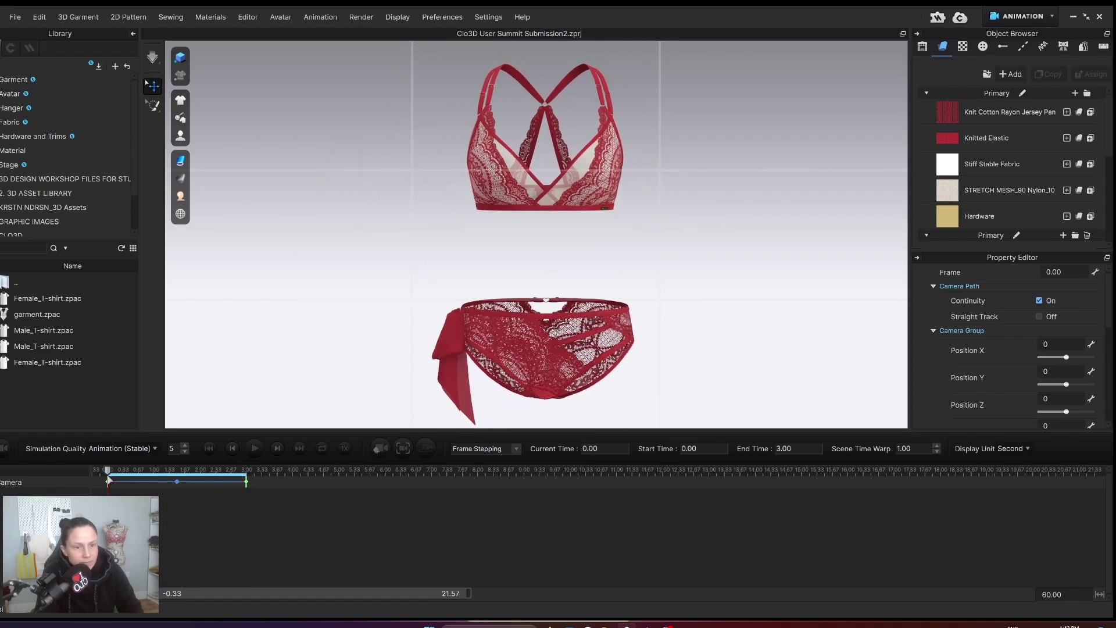
click(256, 448)
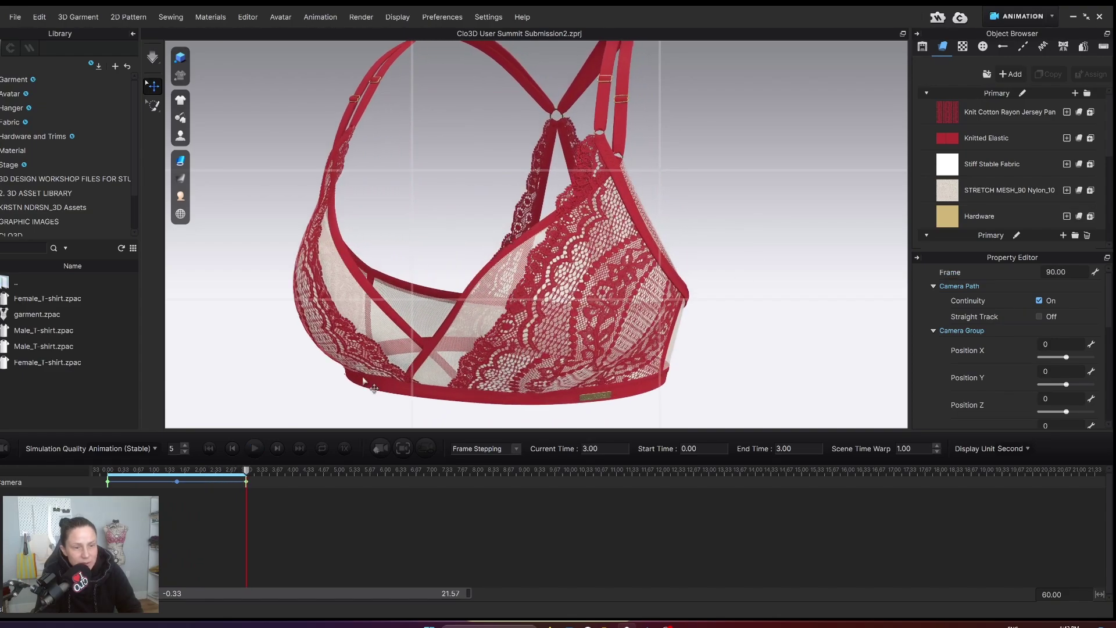
Add a camera keyframe at 6.00 seconds showing the full bra and briefs set from the side, and play back the animation.
drag(247, 469, 261, 472)
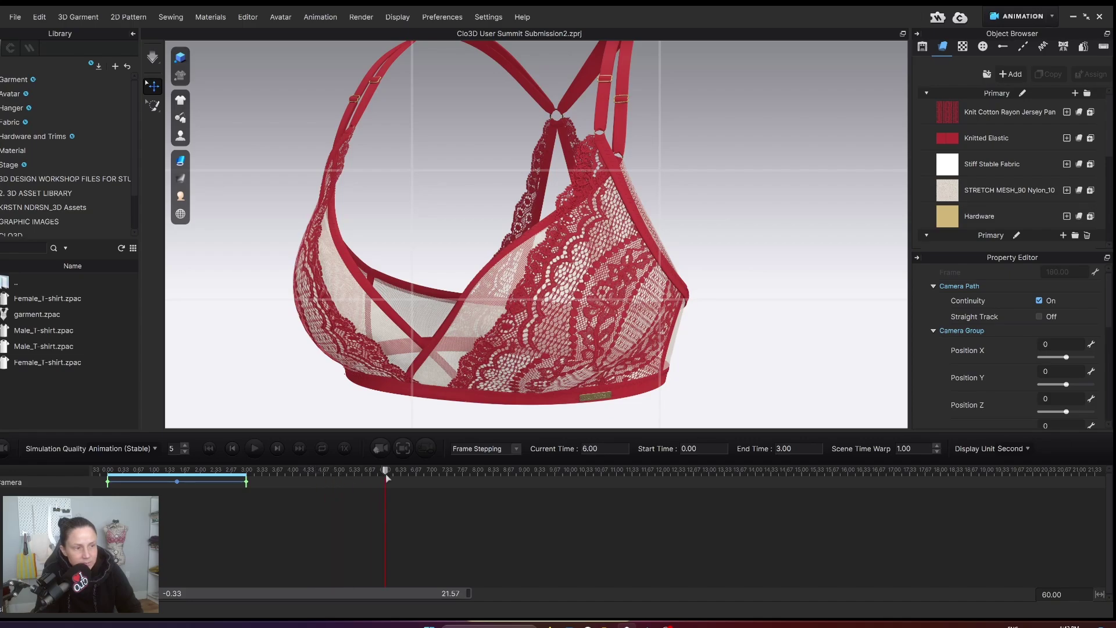
scroll(500, 337, down, 5)
right_drag(501, 336, 426, 261)
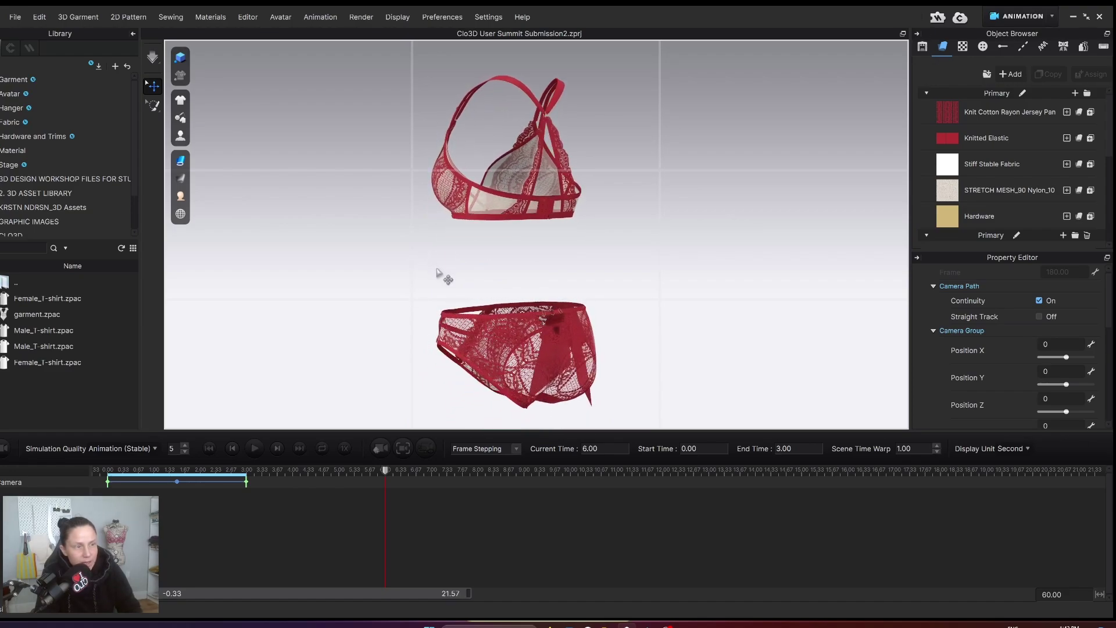
click(389, 452)
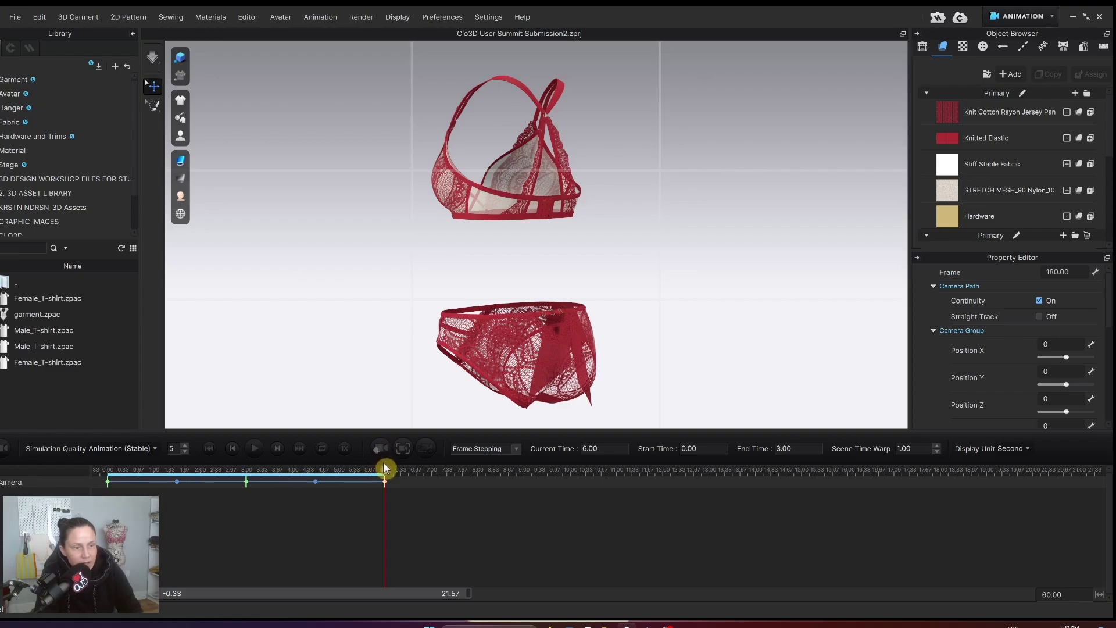
drag(386, 472, 109, 471)
click(254, 448)
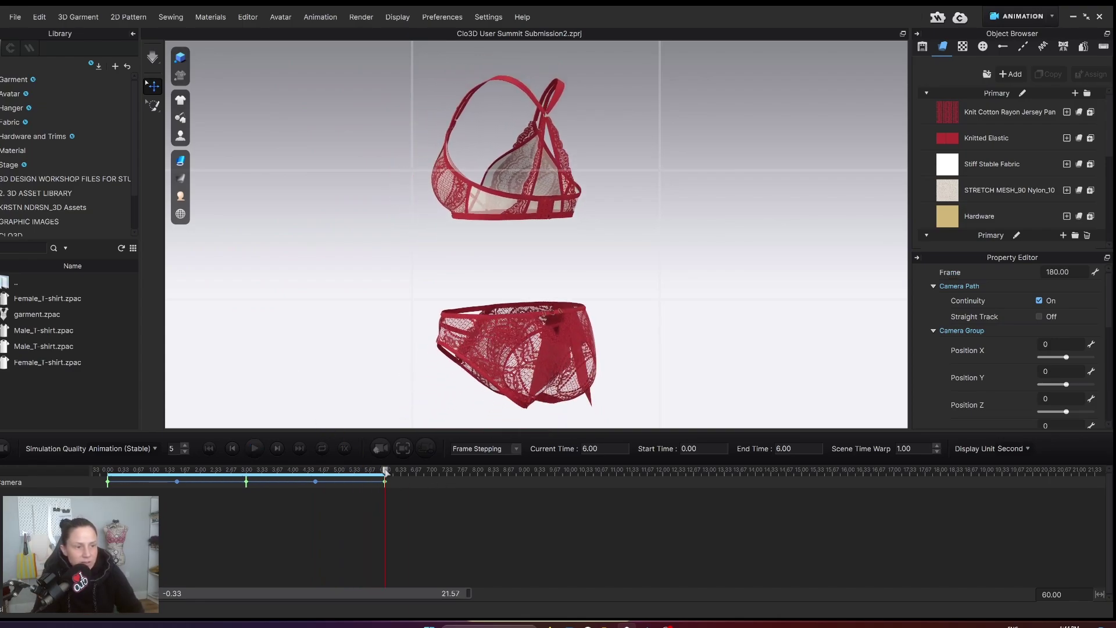
Show the camera path and camera preview at 3.60 seconds, viewing the path from above.
drag(385, 472, 274, 476)
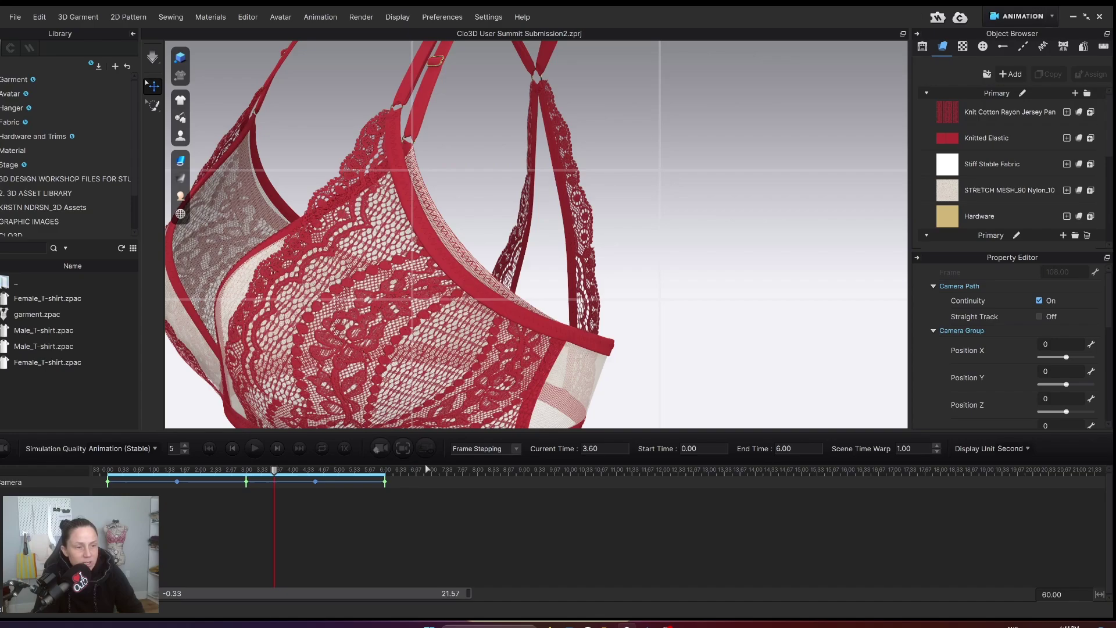
click(405, 449)
scroll(538, 348, down, 5)
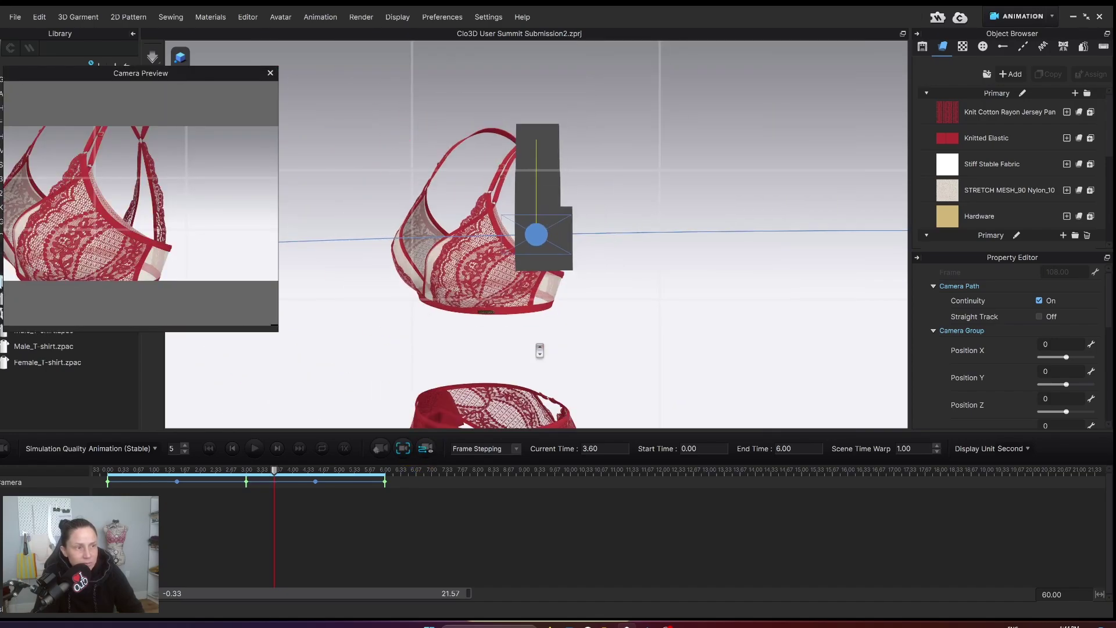
scroll(539, 350, down, 5)
right_drag(539, 349, 542, 396)
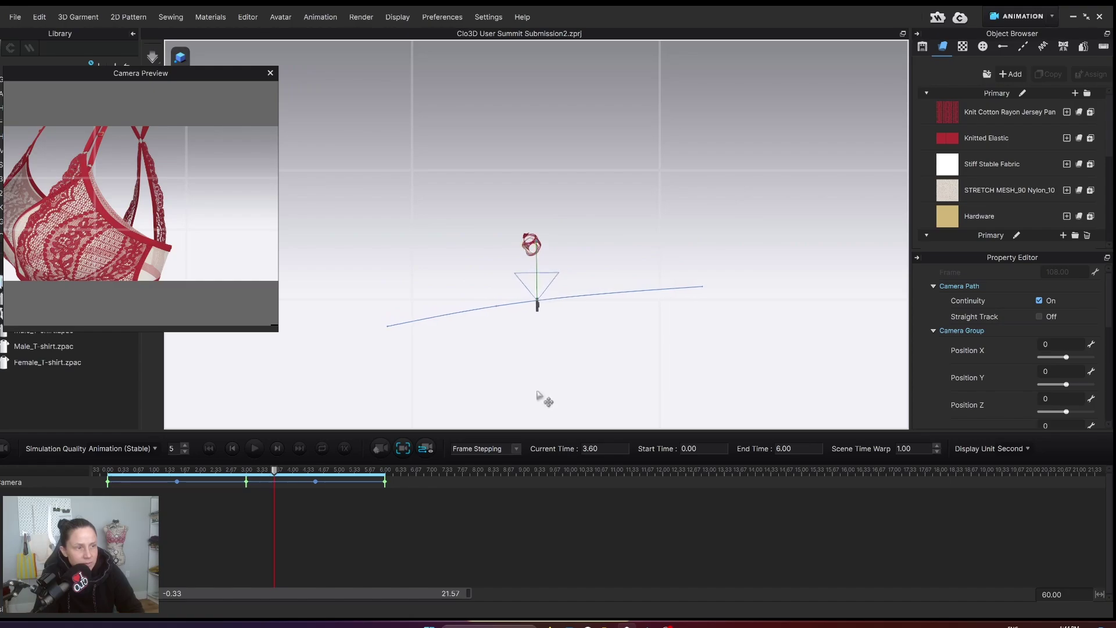
right_drag(538, 317, 536, 324)
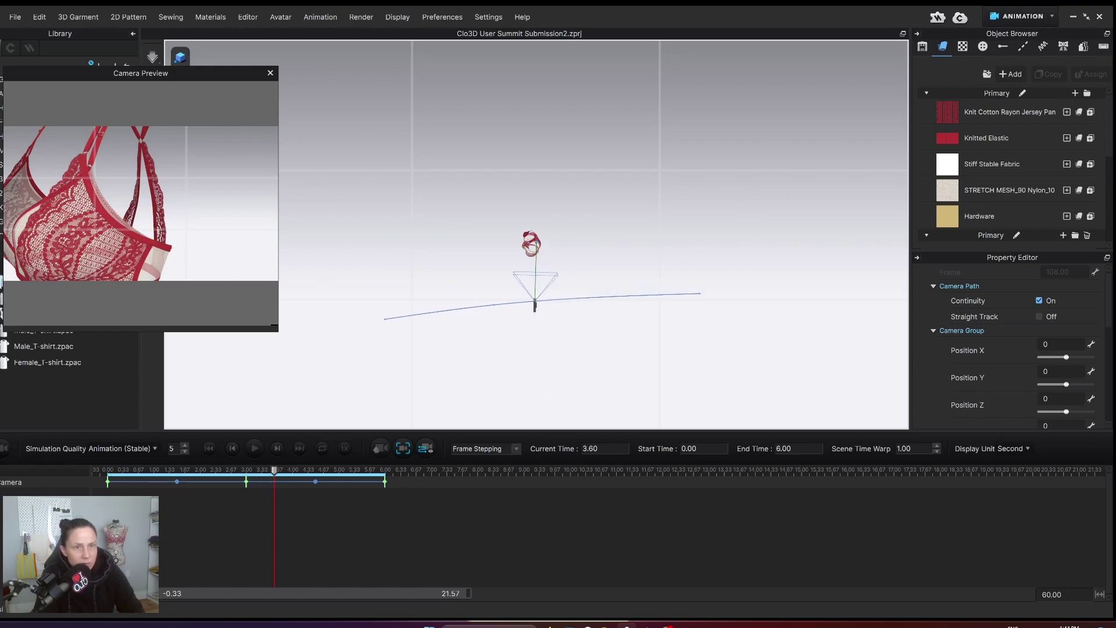
scroll(547, 274, up, 5)
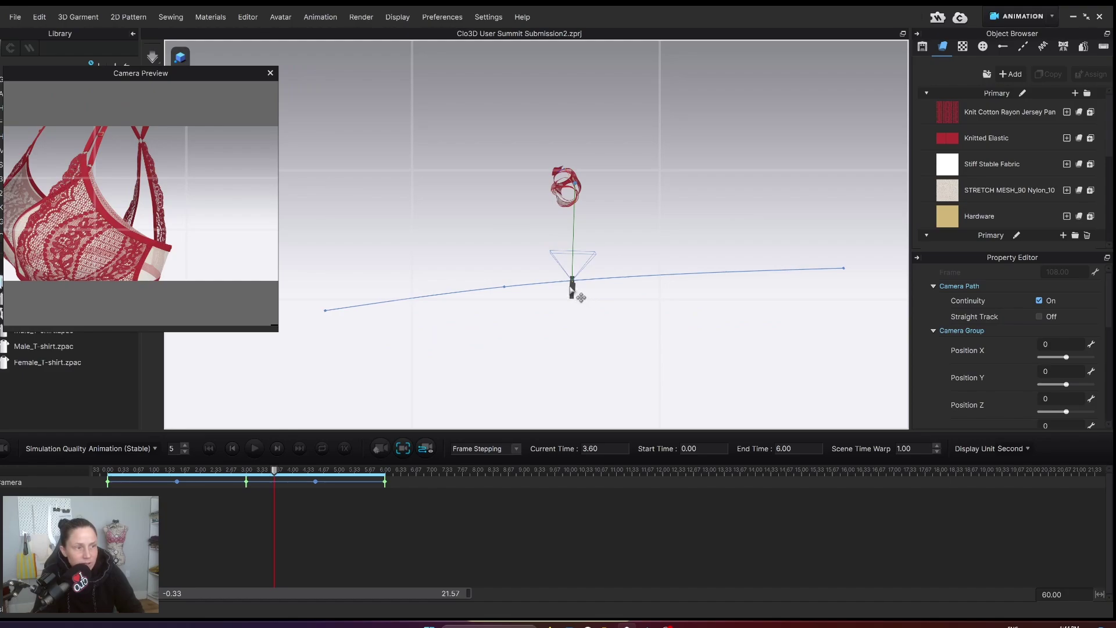
Keyframe the camera at 3.60 seconds farther from the bra, adjust its aim and height to frame the cups, and replay the motion.
click(582, 298)
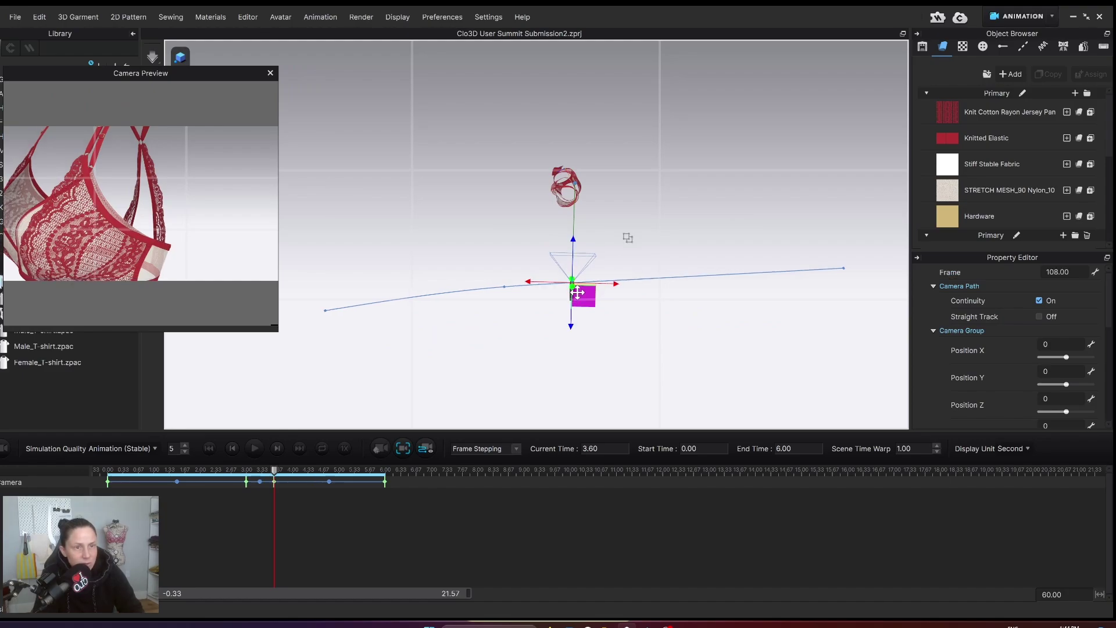
drag(577, 297, 581, 303)
drag(586, 196, 568, 184)
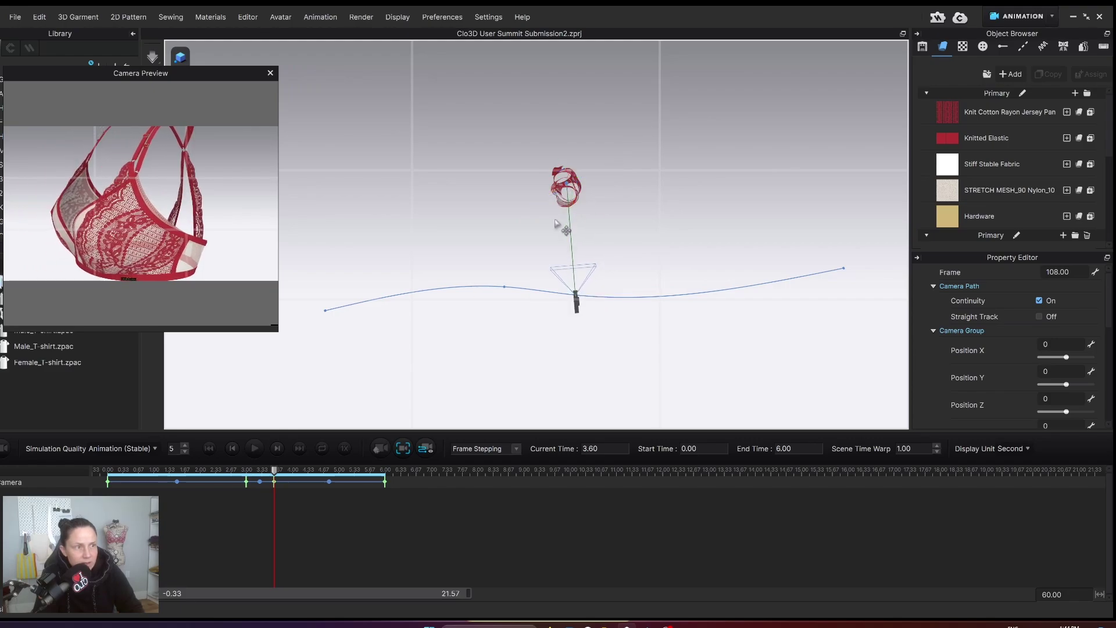
right_drag(567, 184, 583, 291)
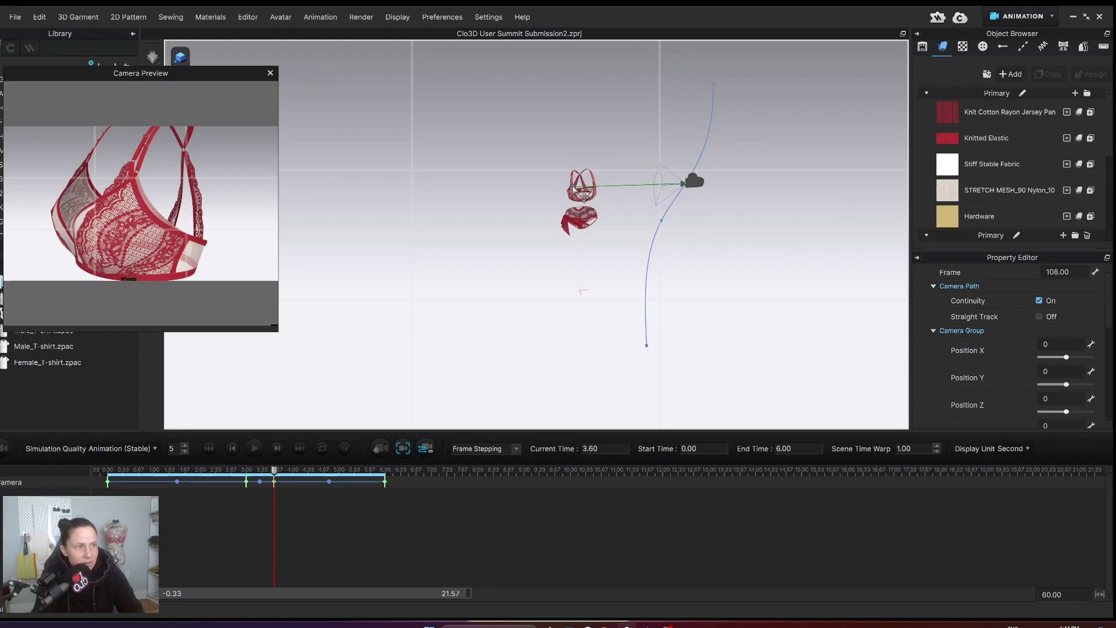
click(626, 184)
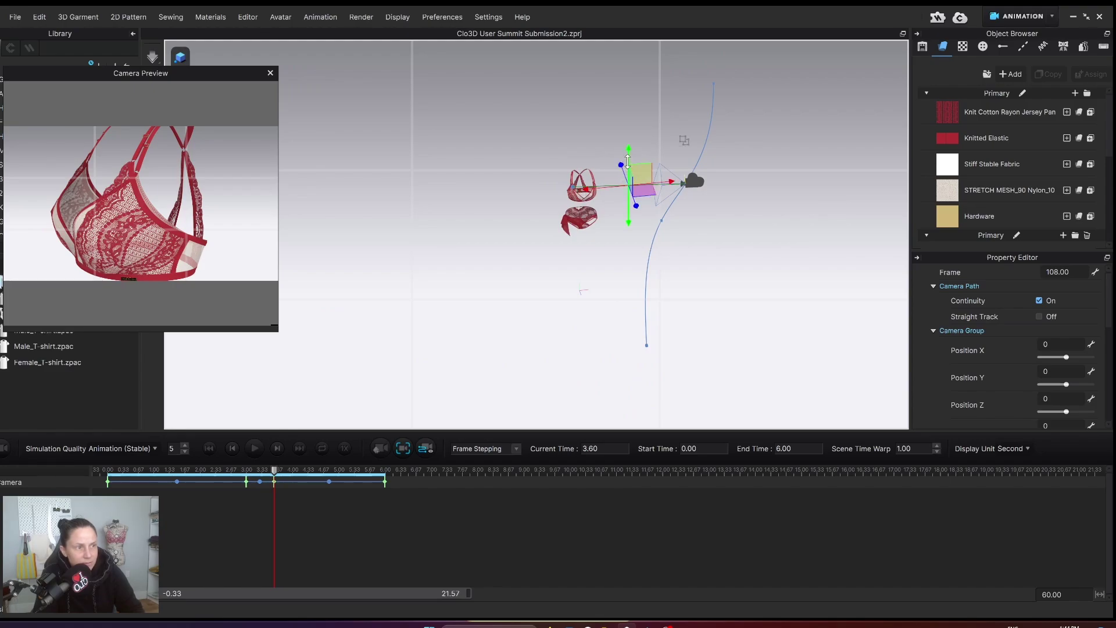
drag(628, 162, 626, 166)
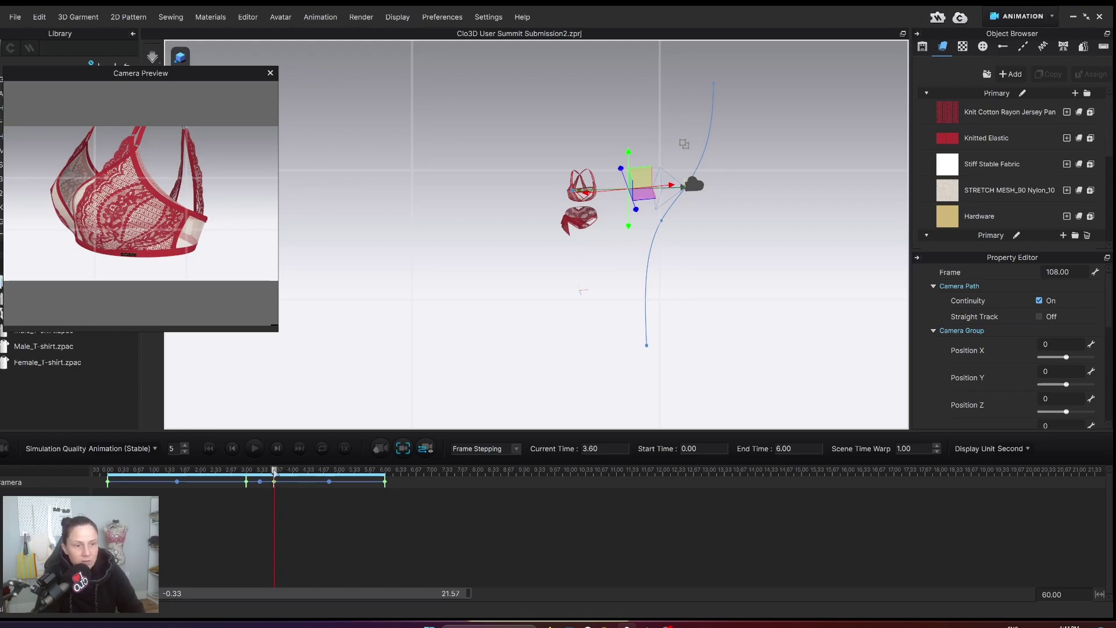
drag(273, 472, 222, 472)
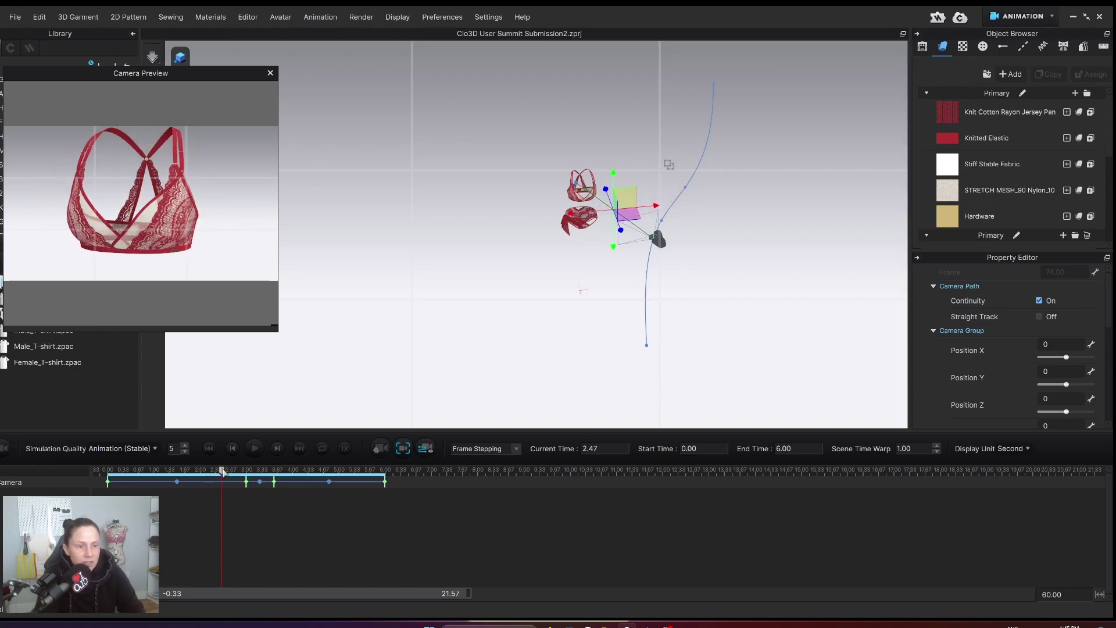
click(256, 448)
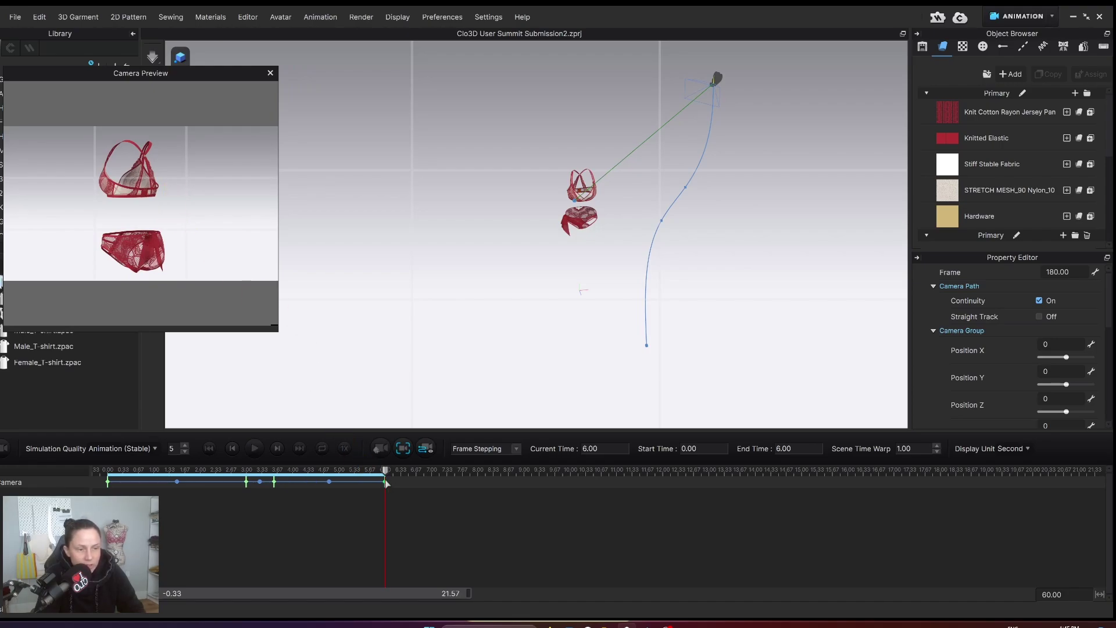
Move the final camera keyframe to 4.03 seconds and replay the animation in the camera preview.
drag(378, 481, 299, 483)
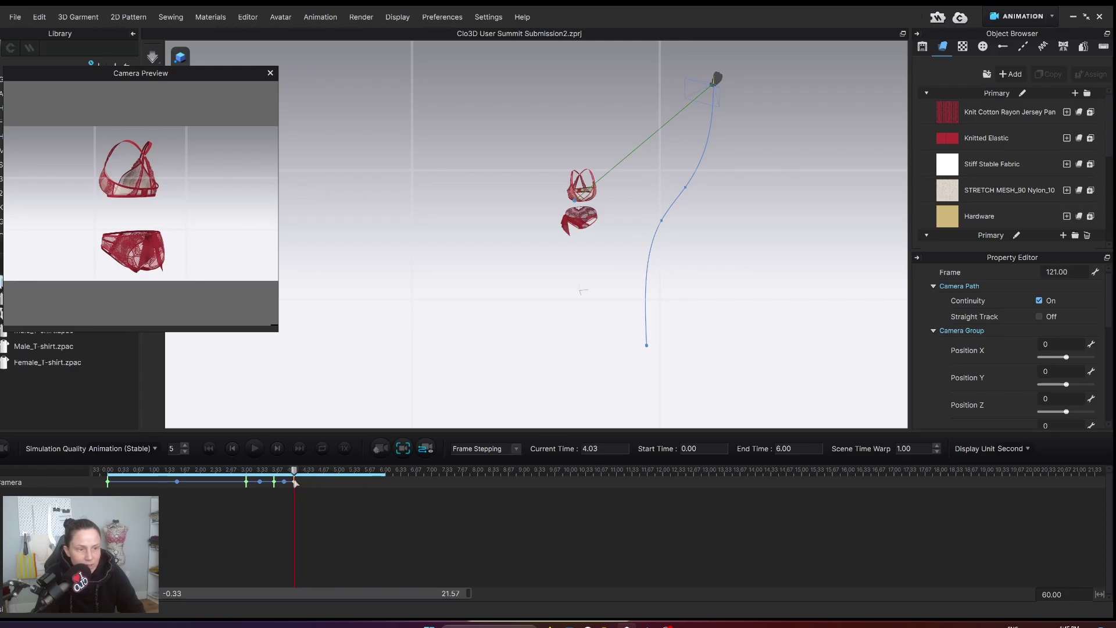
drag(295, 472, 122, 476)
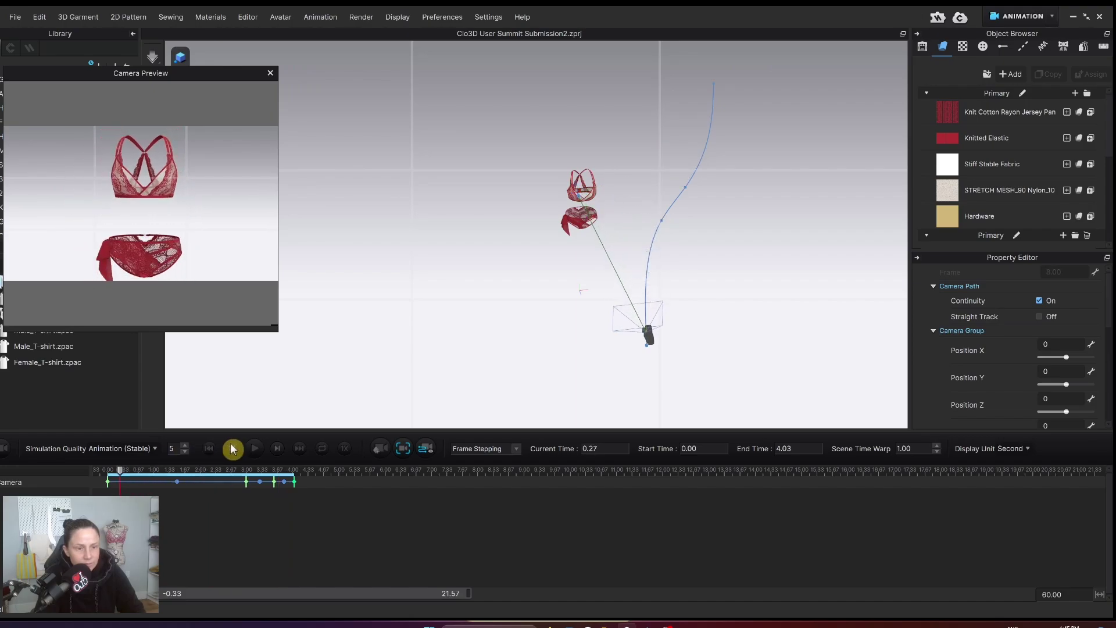
click(254, 448)
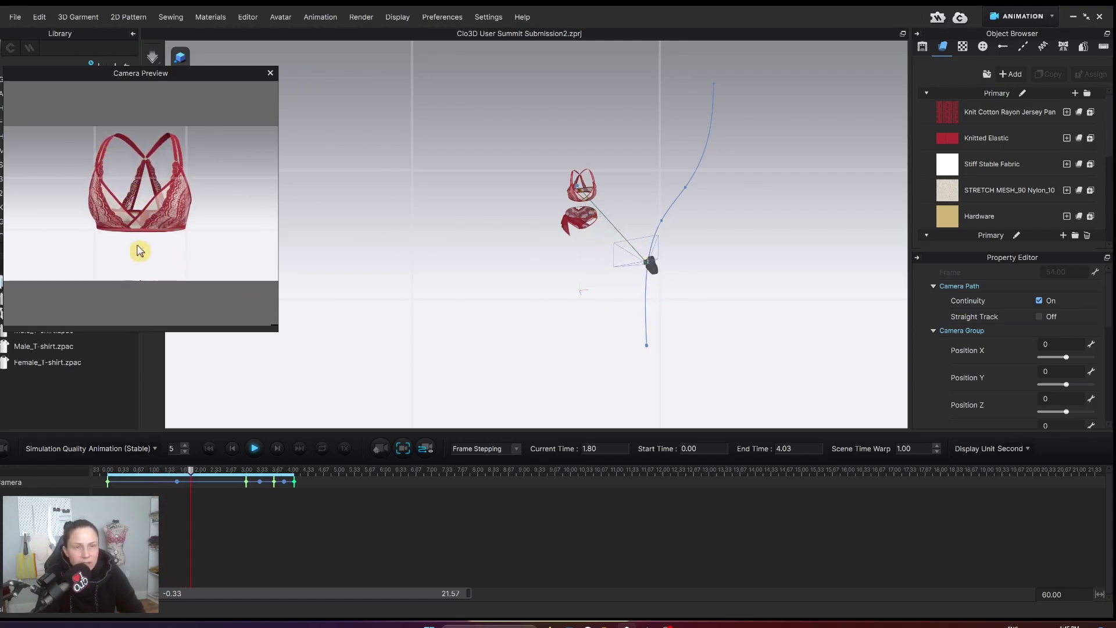
drag(139, 249, 164, 196)
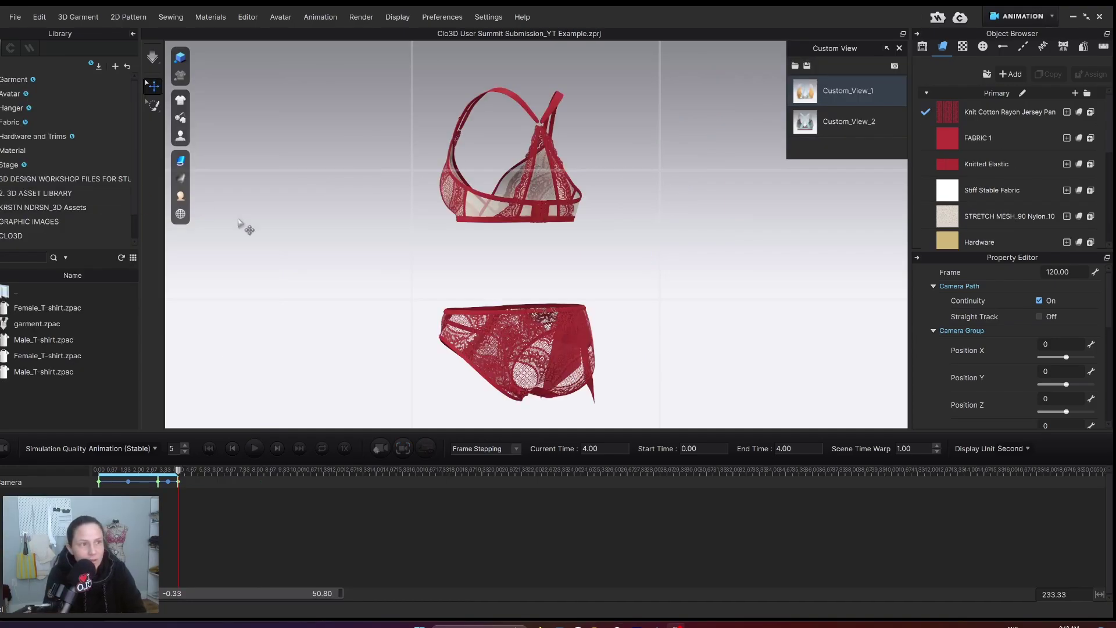
Add a camera keyframe at 7.00 seconds with an angled close-up of the hardware on the briefs' waistband.
click(210, 452)
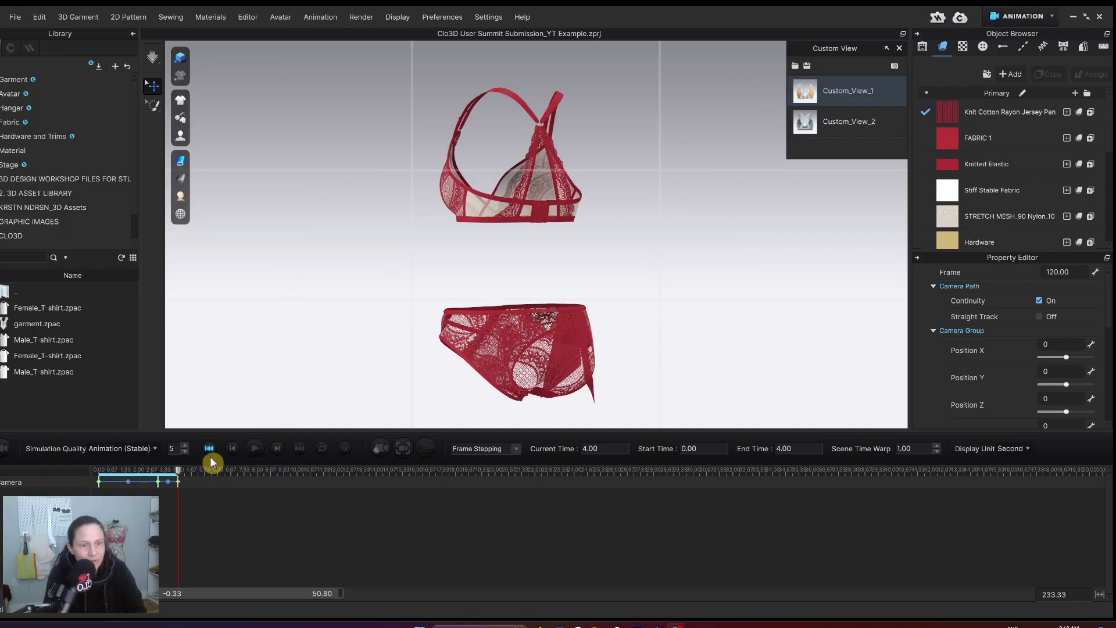
mouse_move(178, 470)
mouse_down()
mouse_move(117, 472)
mouse_move(180, 476)
mouse_up()
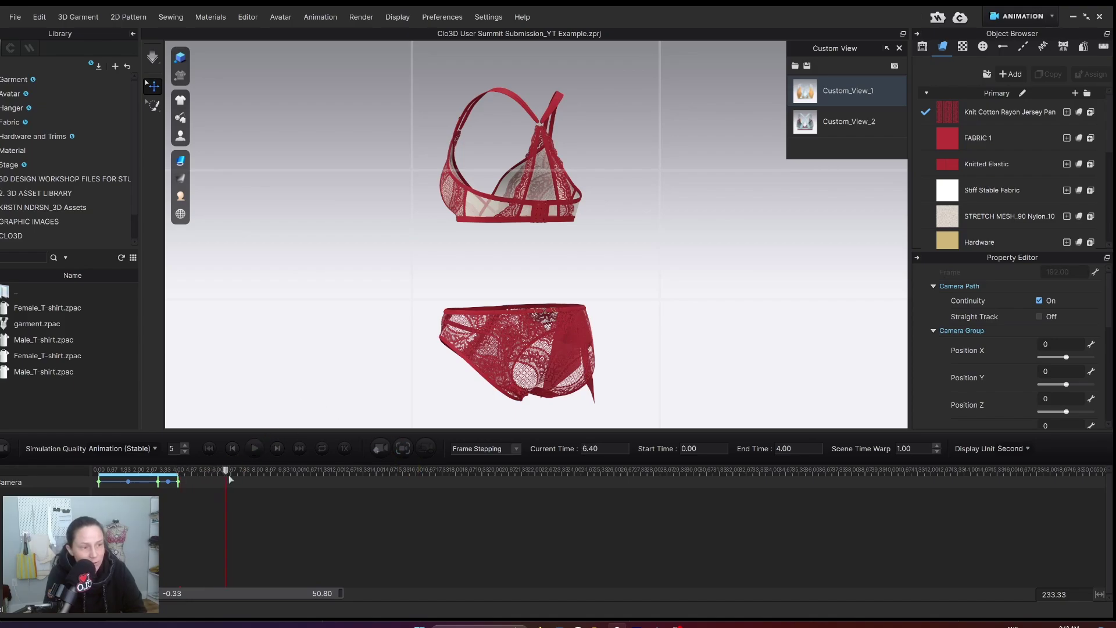
drag(223, 473, 239, 479)
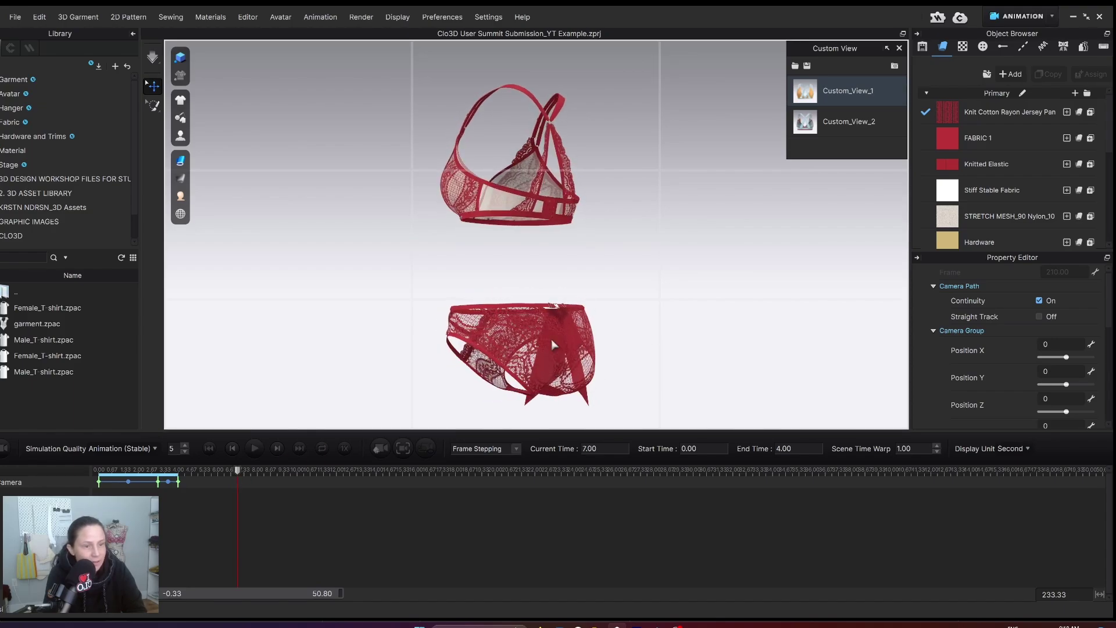
click(179, 483)
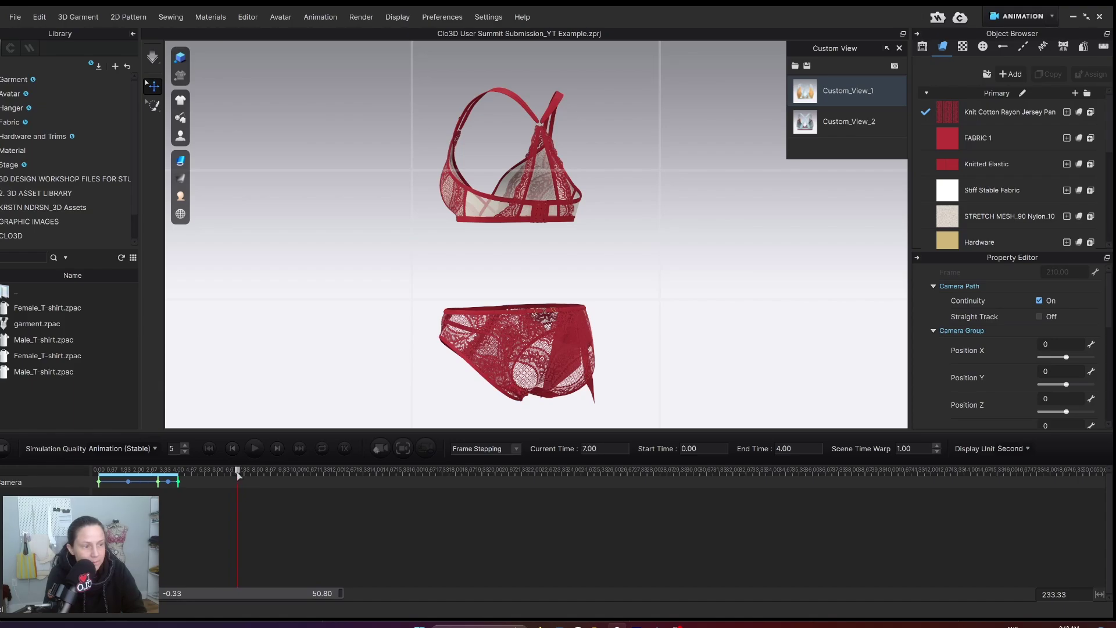
right_drag(567, 352, 562, 360)
scroll(555, 288, up, 6)
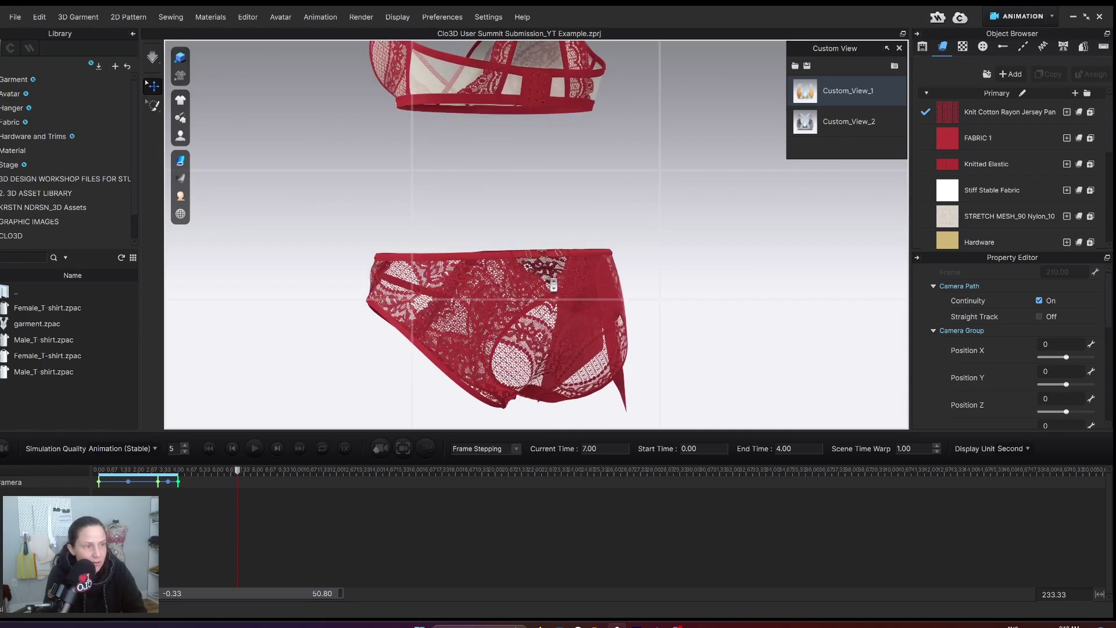
scroll(554, 285, up, 6)
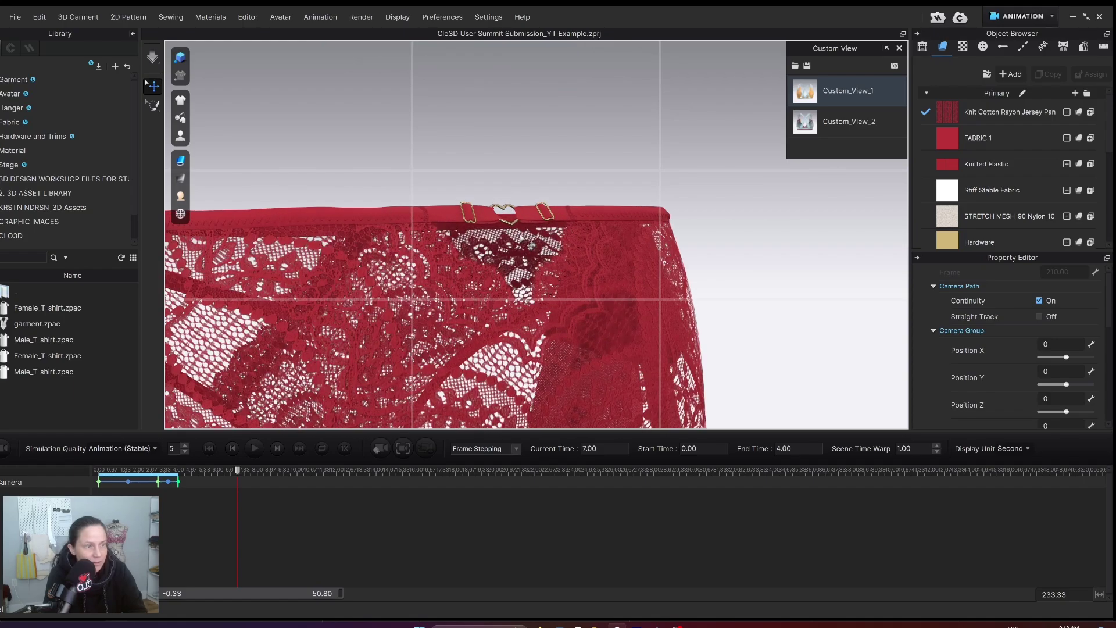
right_drag(519, 239, 543, 269)
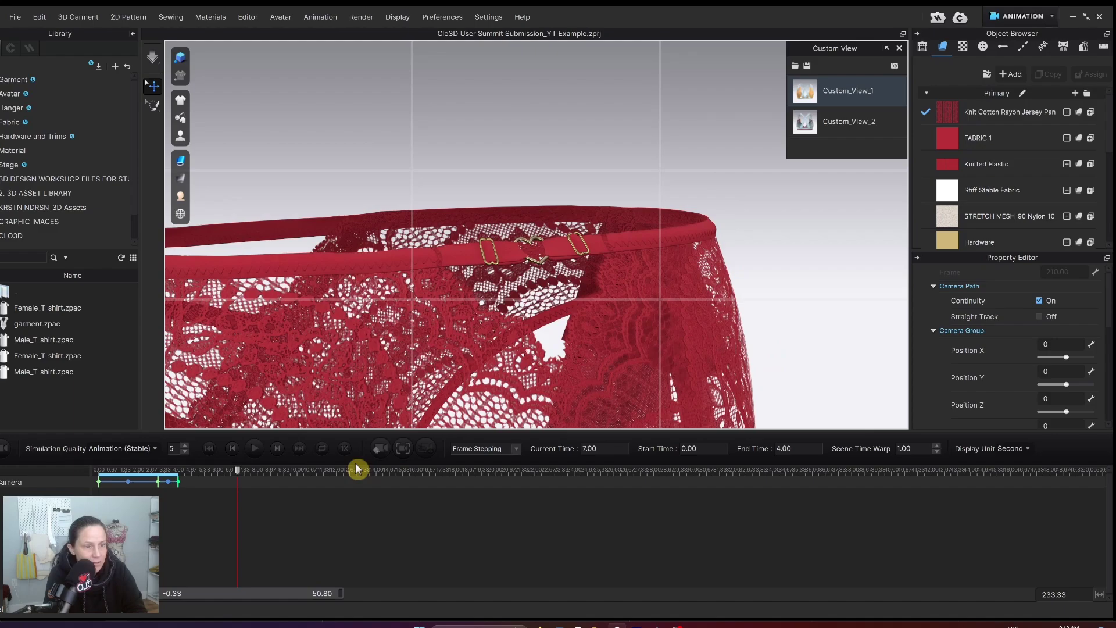
click(384, 454)
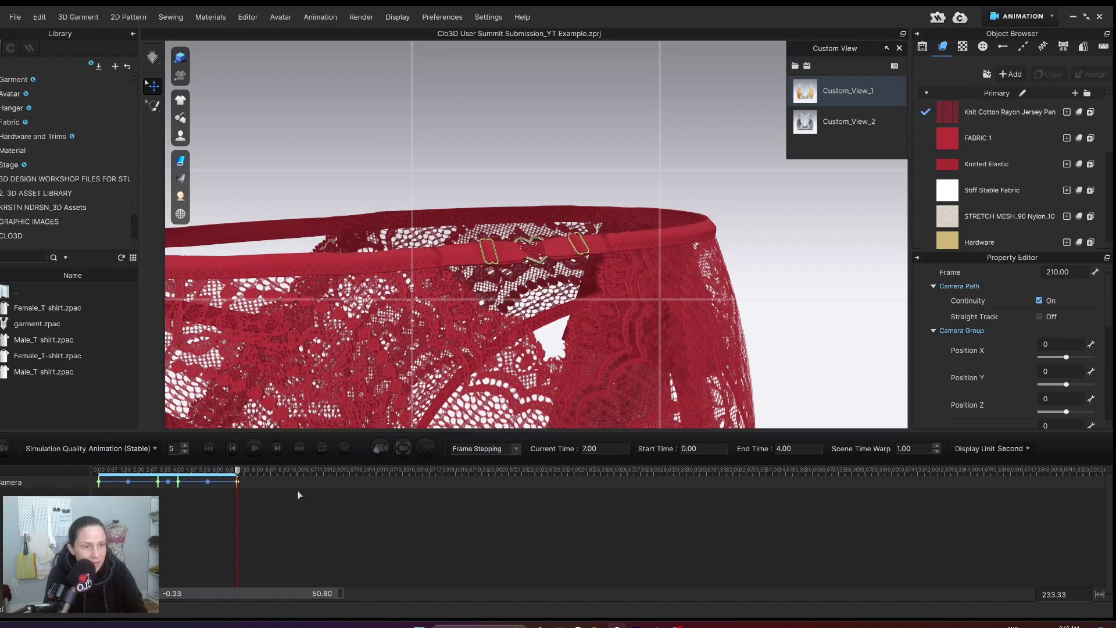
Show the camera path and preview, and reposition the 7.00-second keyframe's camera target to reframe the briefs' waistband hardware.
click(407, 455)
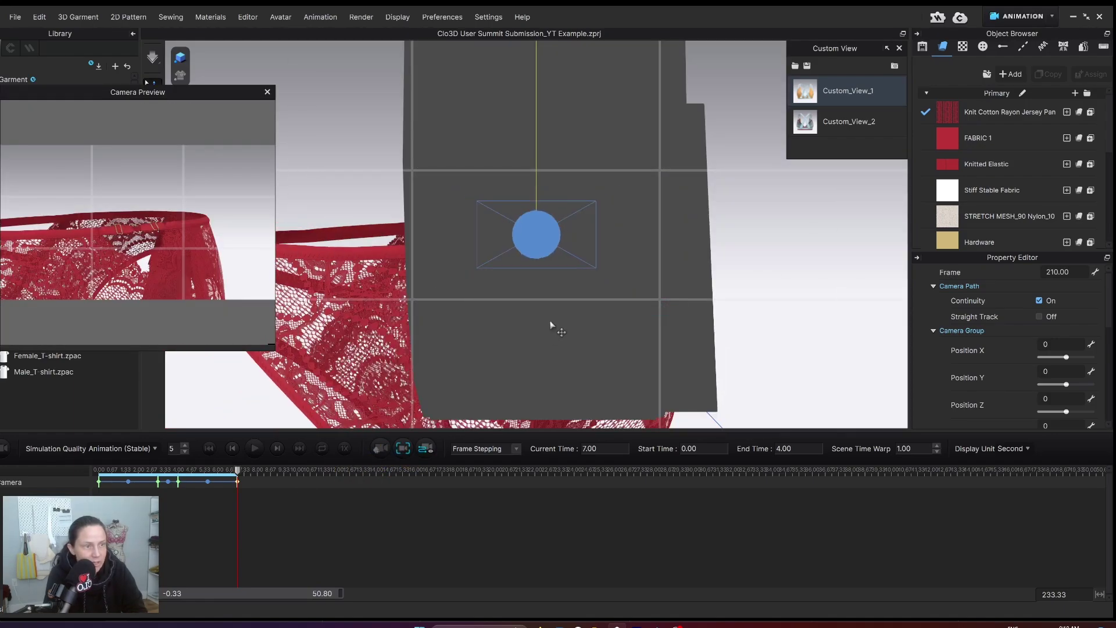
scroll(553, 284, down, 5)
right_drag(565, 301, 544, 169)
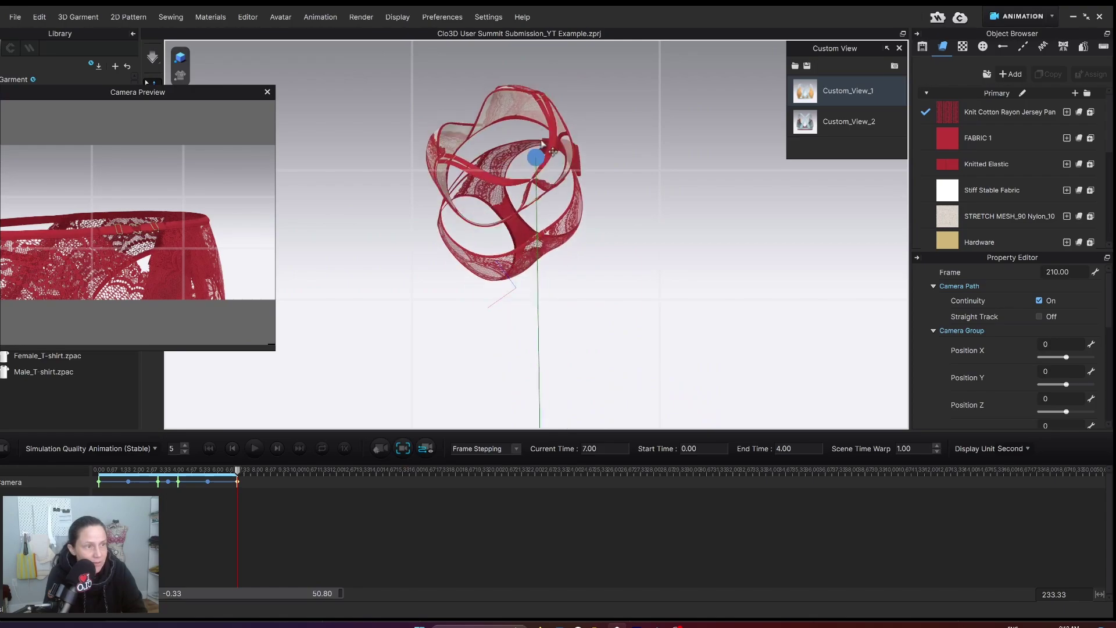
drag(517, 152, 525, 233)
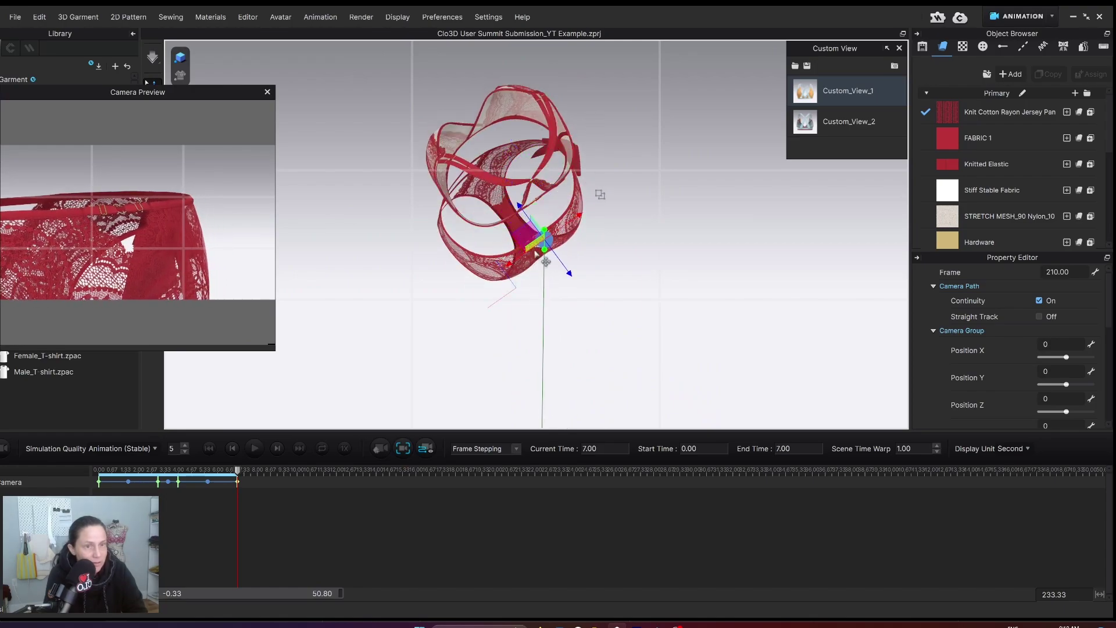
right_drag(526, 233, 608, 157)
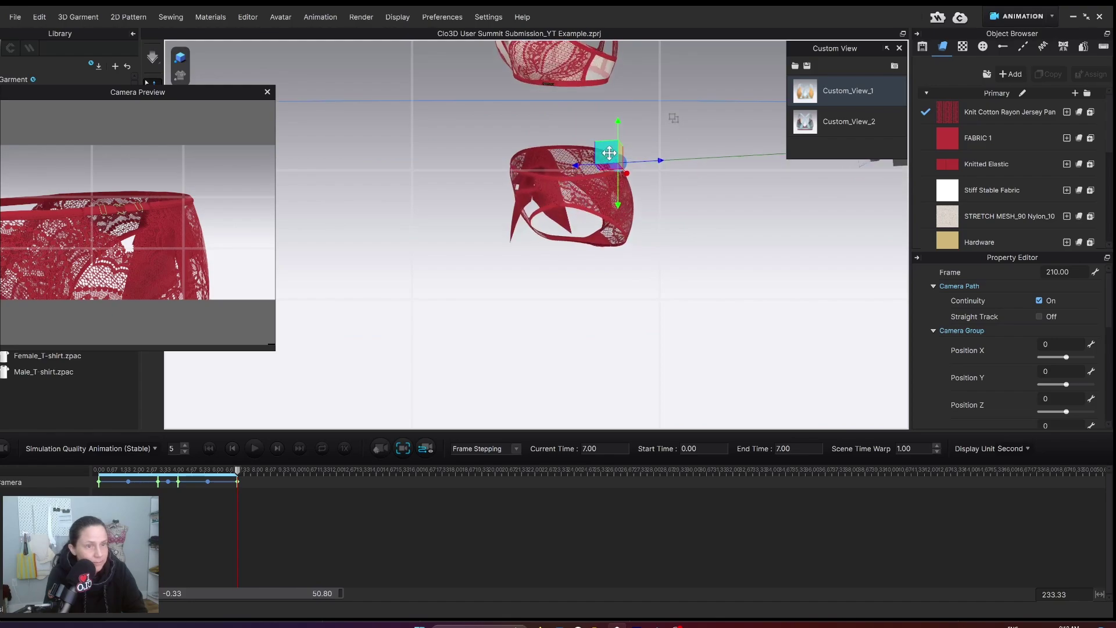
mouse_move(609, 152)
mouse_down()
mouse_move(618, 150)
mouse_move(605, 150)
mouse_up()
right_drag(605, 150, 607, 183)
drag(608, 183, 608, 177)
right_drag(608, 177, 610, 155)
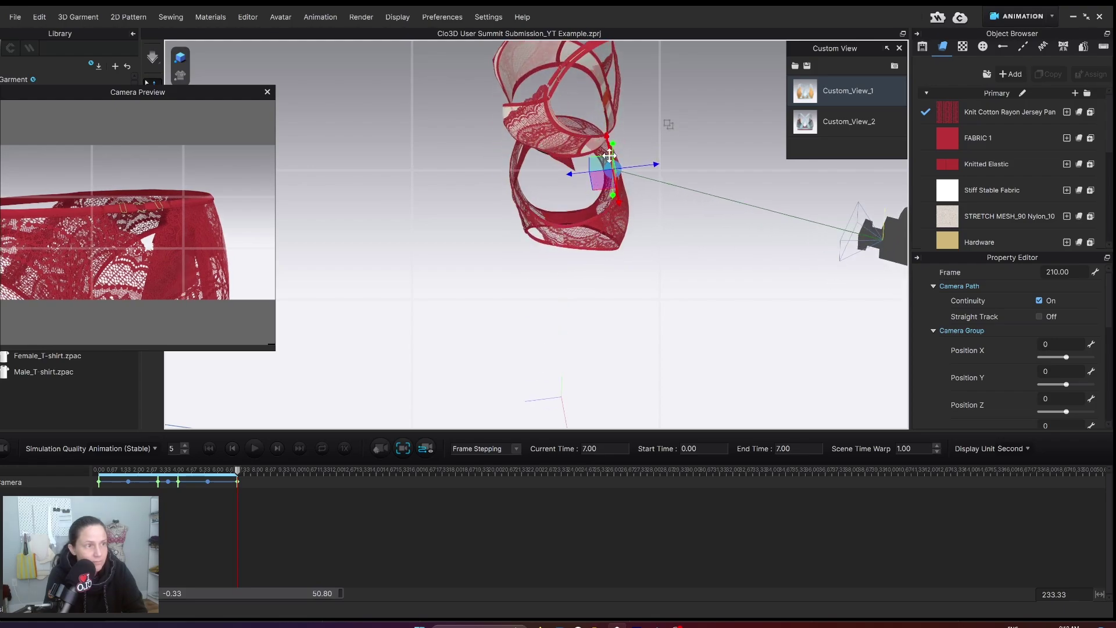
drag(612, 154, 612, 146)
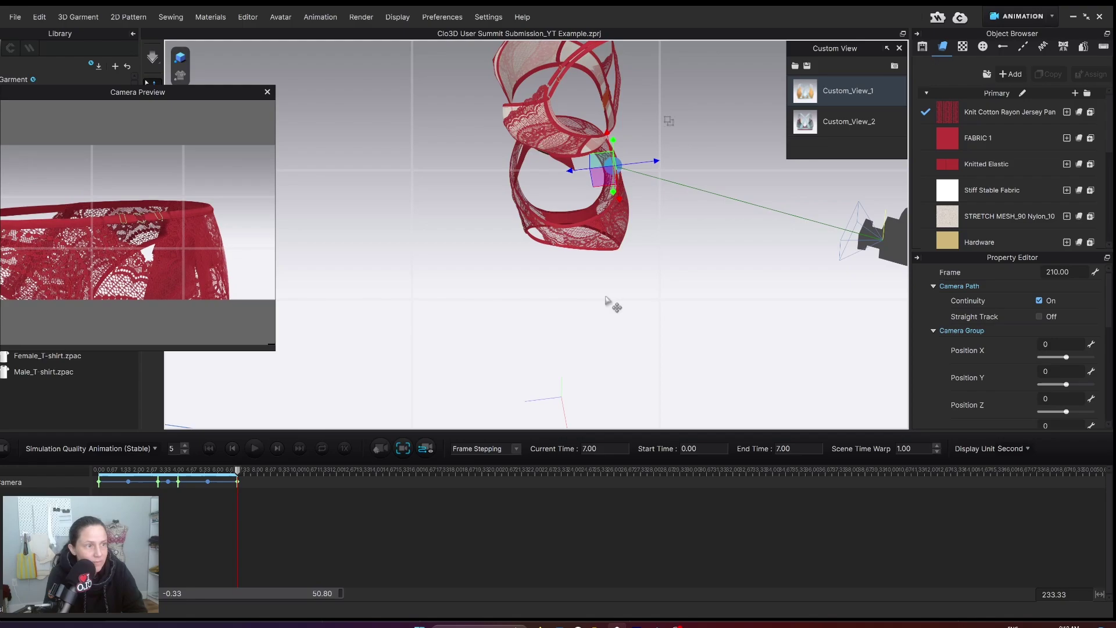
click(556, 328)
Return to about 4.13 seconds, close the camera preview, and play back the move into the briefs close-up.
click(301, 449)
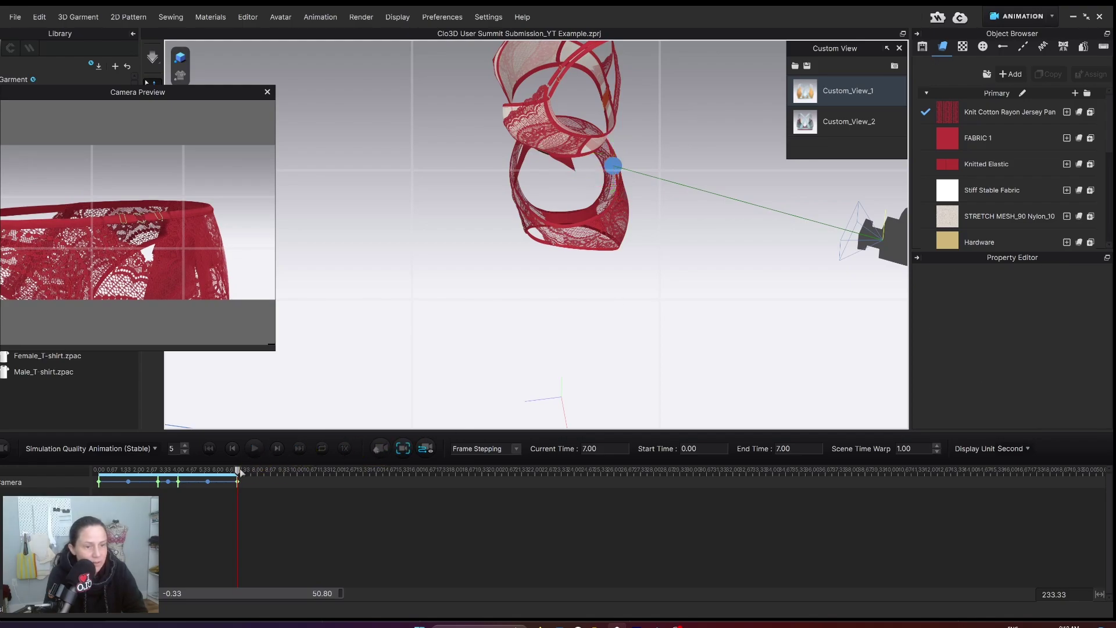
drag(240, 472, 177, 472)
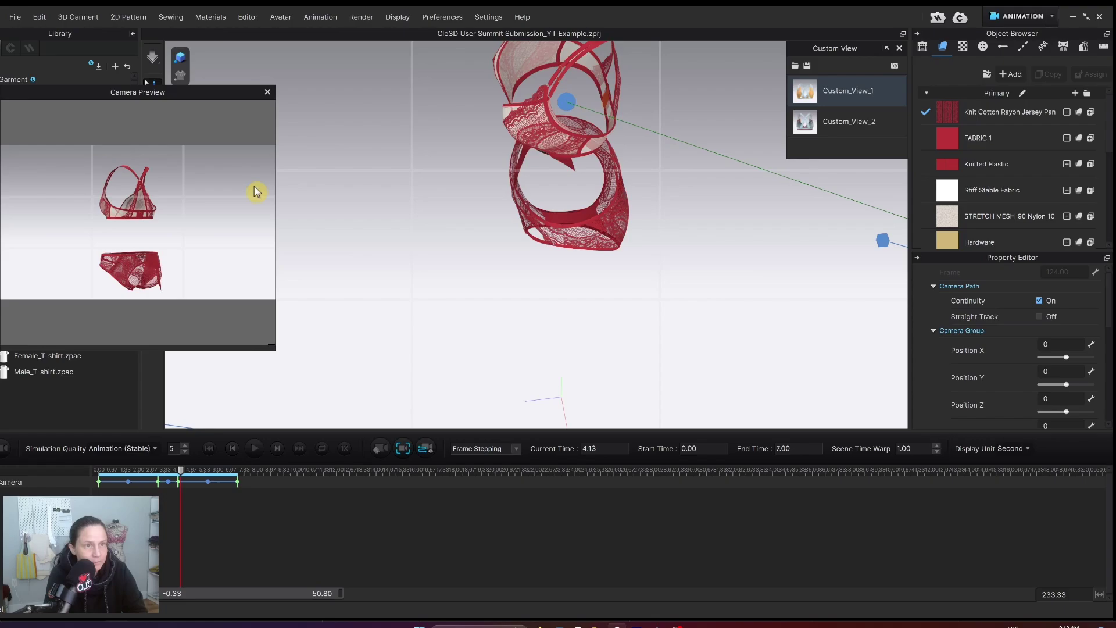
click(267, 92)
click(247, 449)
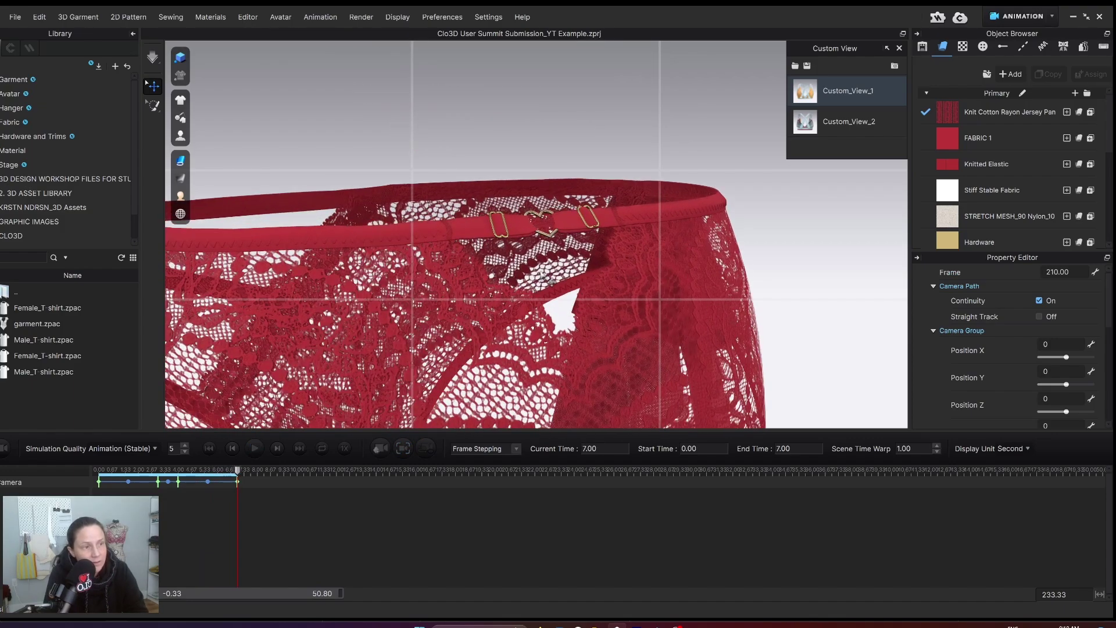
Add a camera keyframe at 10.00 seconds facing the heart ring on the briefs' waistband, and play back the new segment.
right_drag(514, 238, 508, 338)
click(238, 471)
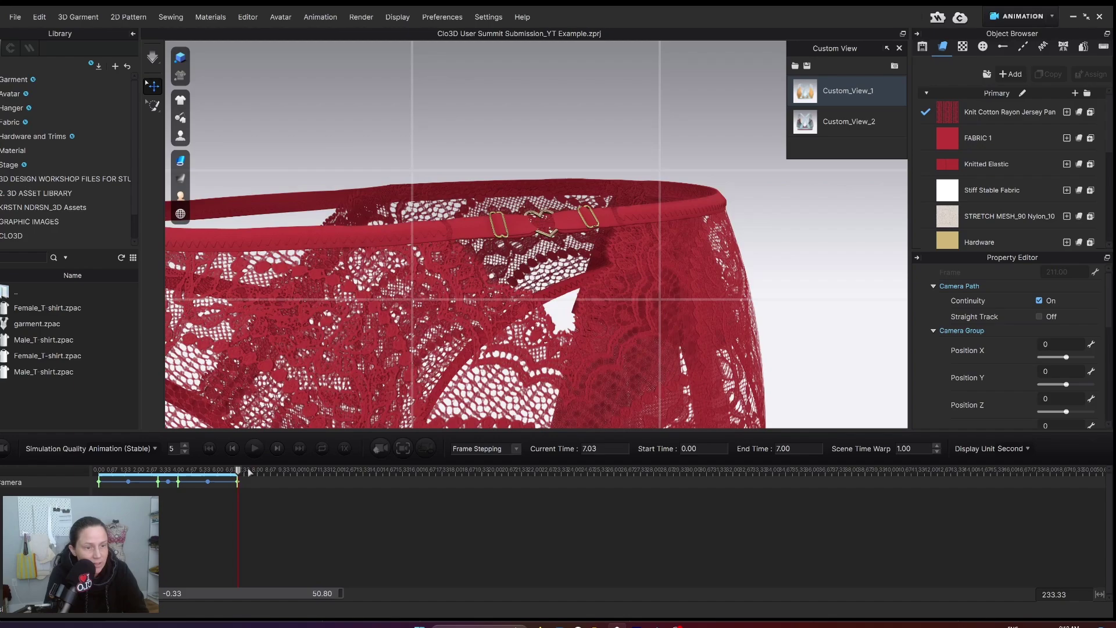
drag(273, 472, 280, 471)
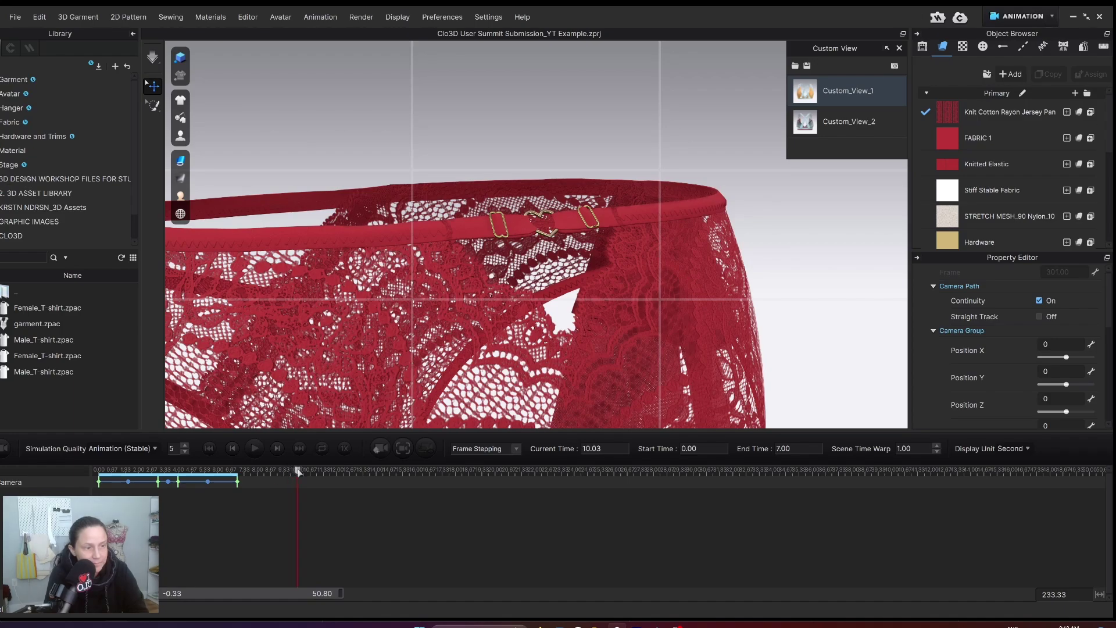
right_drag(473, 366, 557, 380)
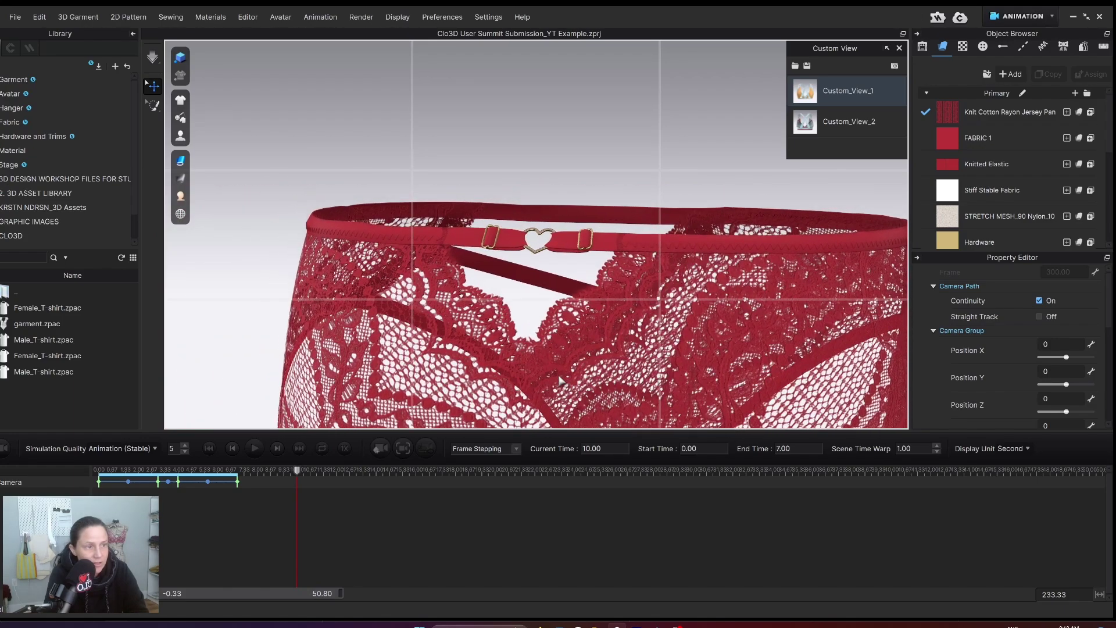
click(383, 451)
drag(297, 477, 231, 472)
click(255, 449)
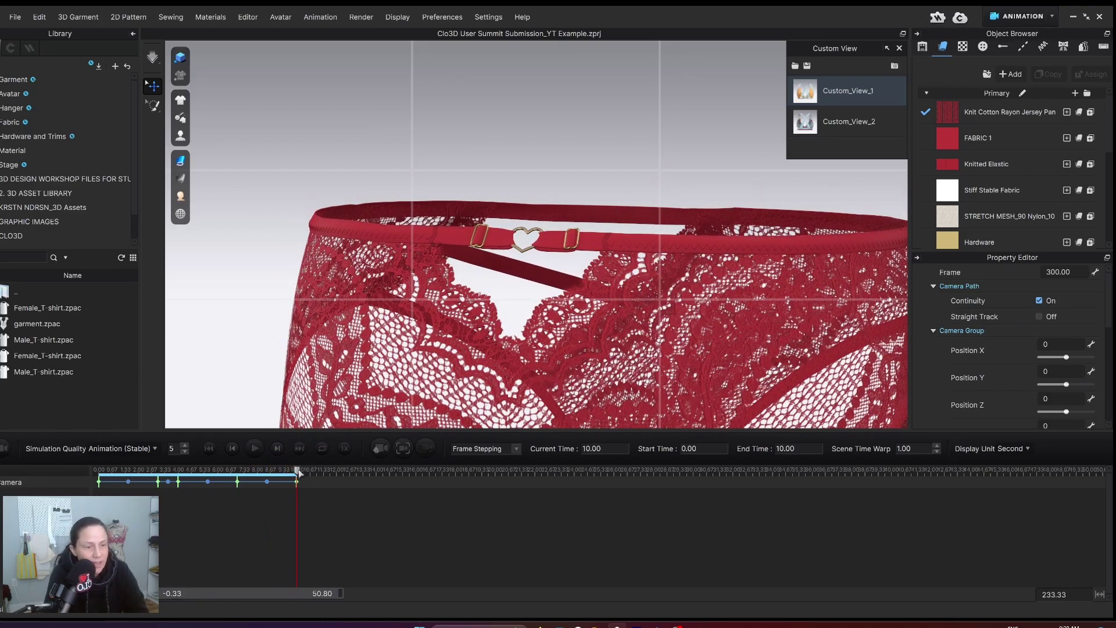
Keyframe the camera at 8.37 seconds with its target shifted forward and raised to the briefs' waistband, using the camera path and preview.
drag(298, 470, 265, 469)
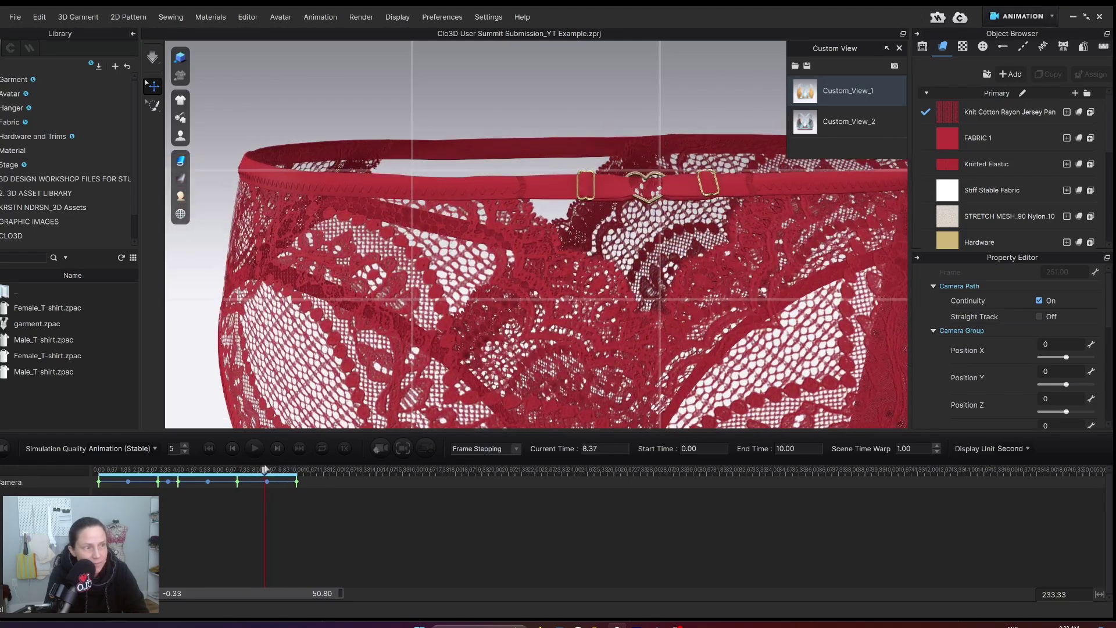
click(419, 451)
scroll(544, 341, down, 10)
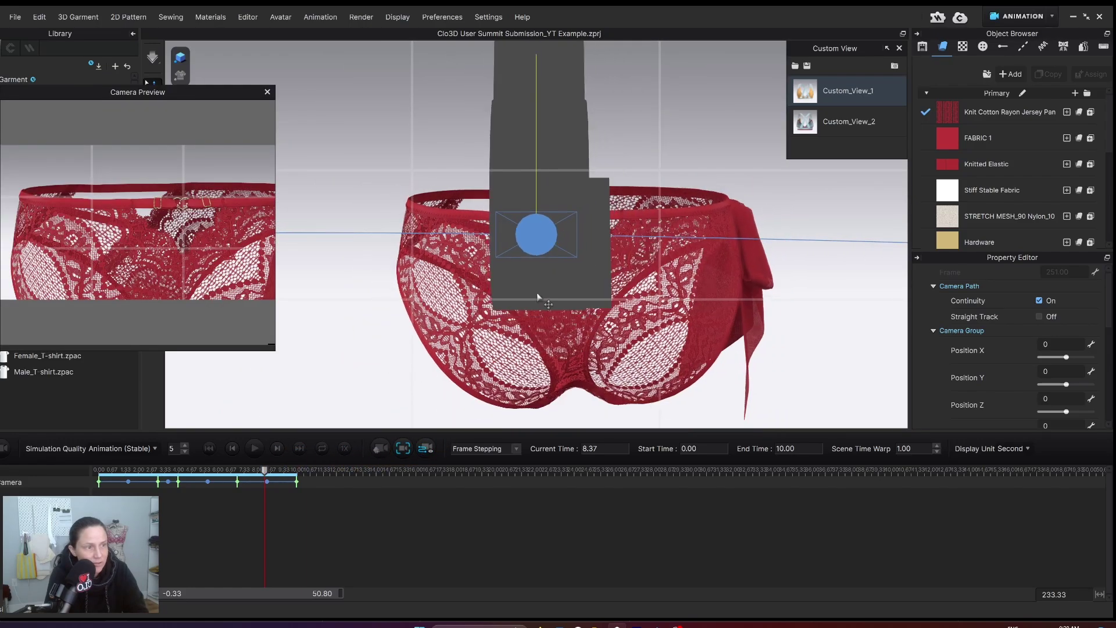
right_drag(544, 340, 530, 185)
click(531, 186)
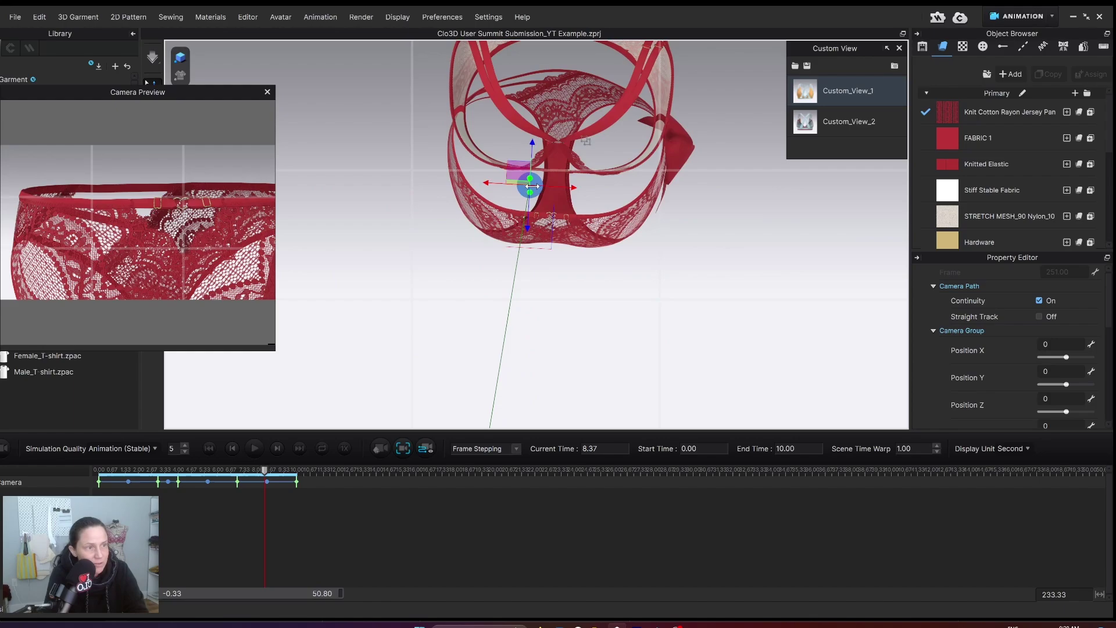
drag(530, 186, 555, 216)
right_drag(555, 216, 608, 192)
click(562, 185)
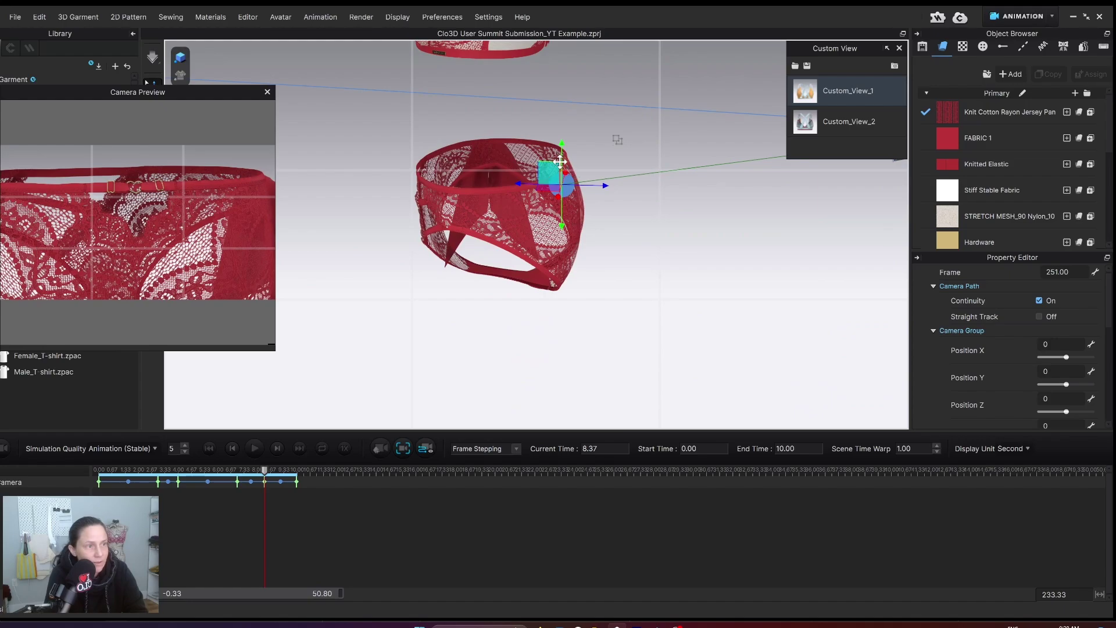
drag(560, 162, 560, 143)
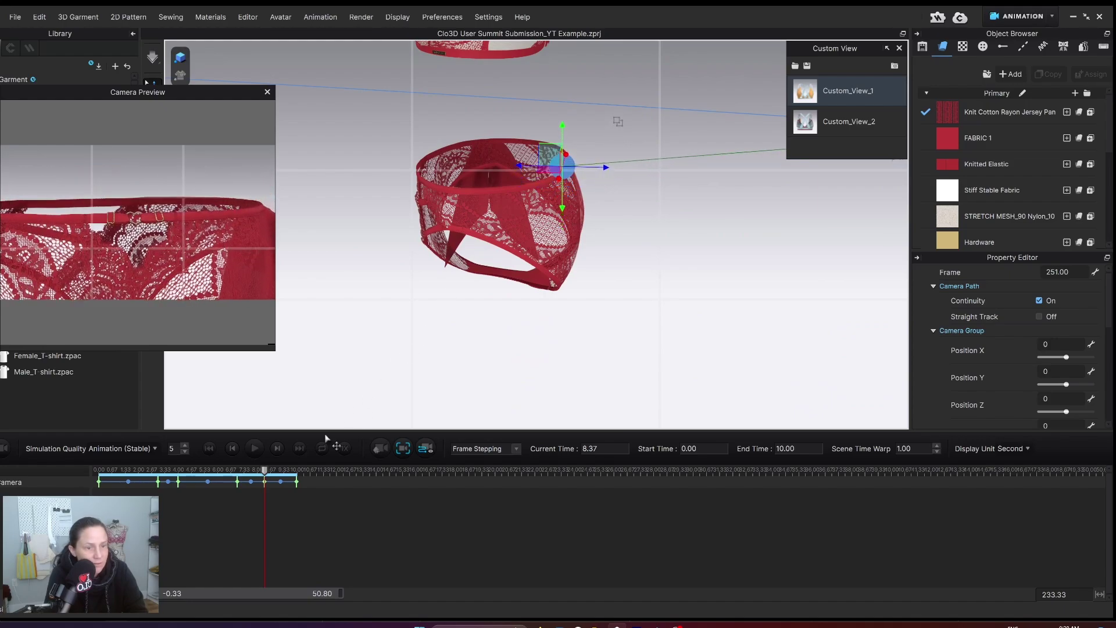
Check the camera target's motion between 8.37 and 10.00 seconds in the preview and along the camera path.
mouse_move(265, 471)
mouse_down()
mouse_move(221, 472)
mouse_move(299, 480)
mouse_move(285, 480)
mouse_up()
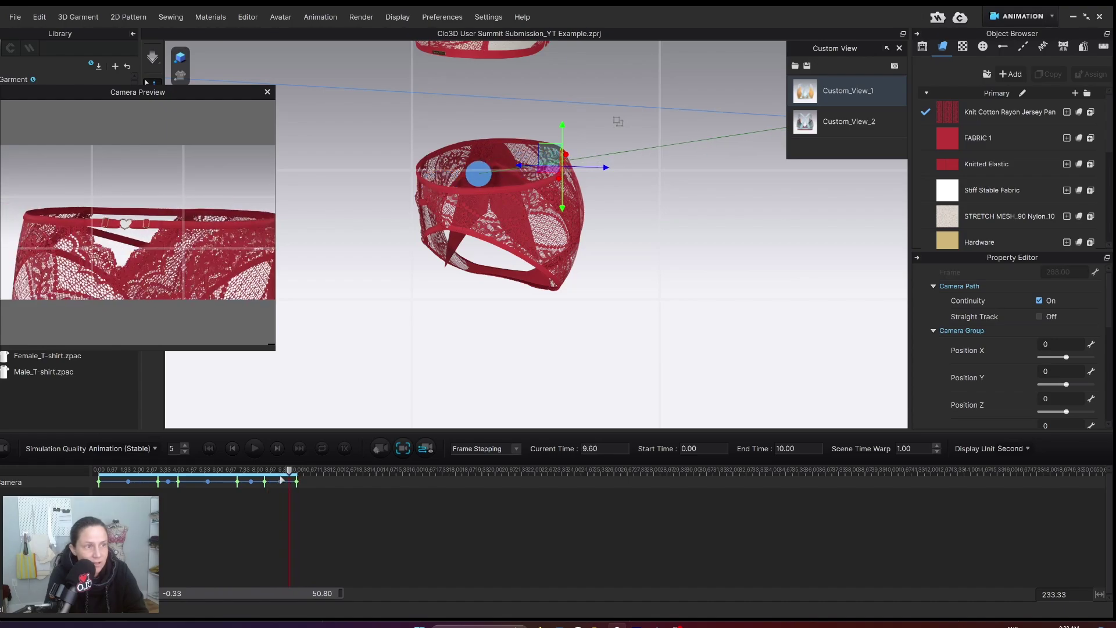
right_drag(512, 208, 397, 351)
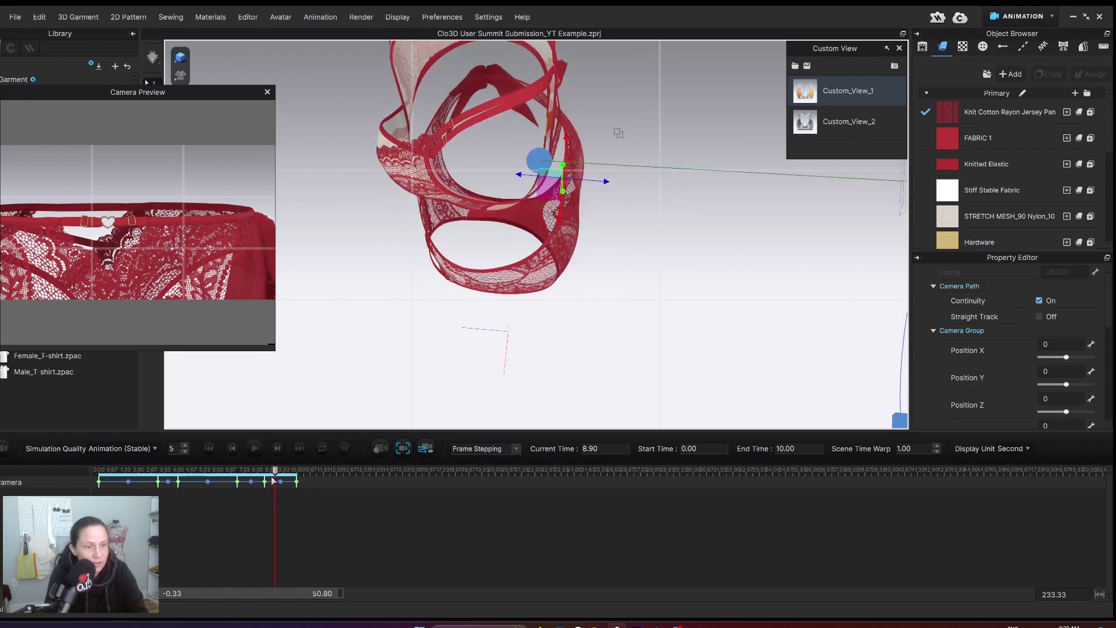
drag(276, 470, 282, 470)
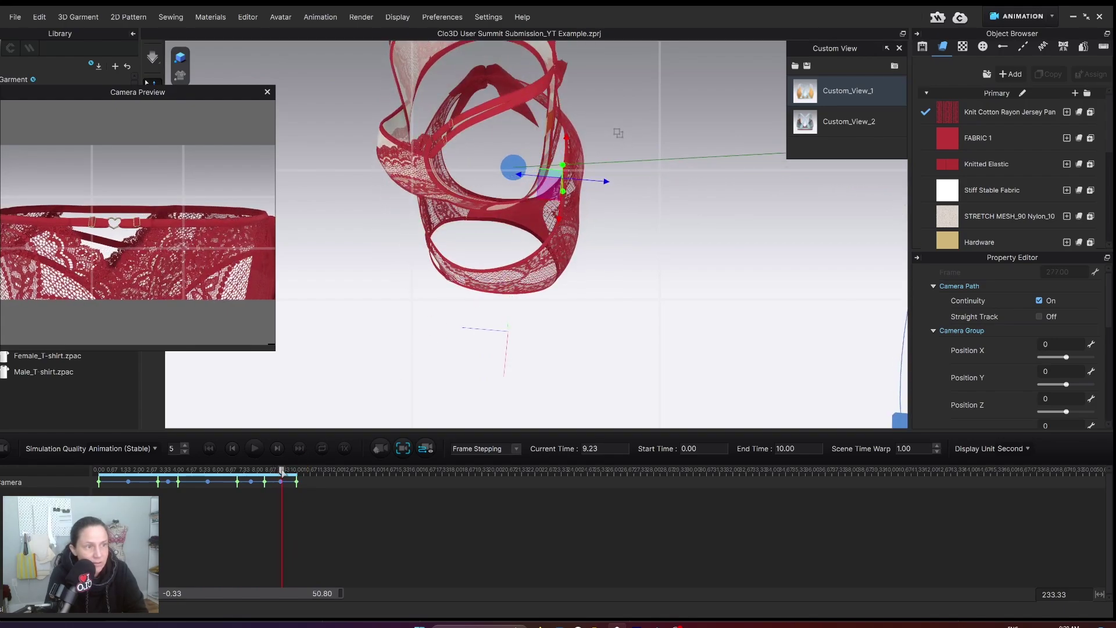
right_drag(518, 173, 545, 152)
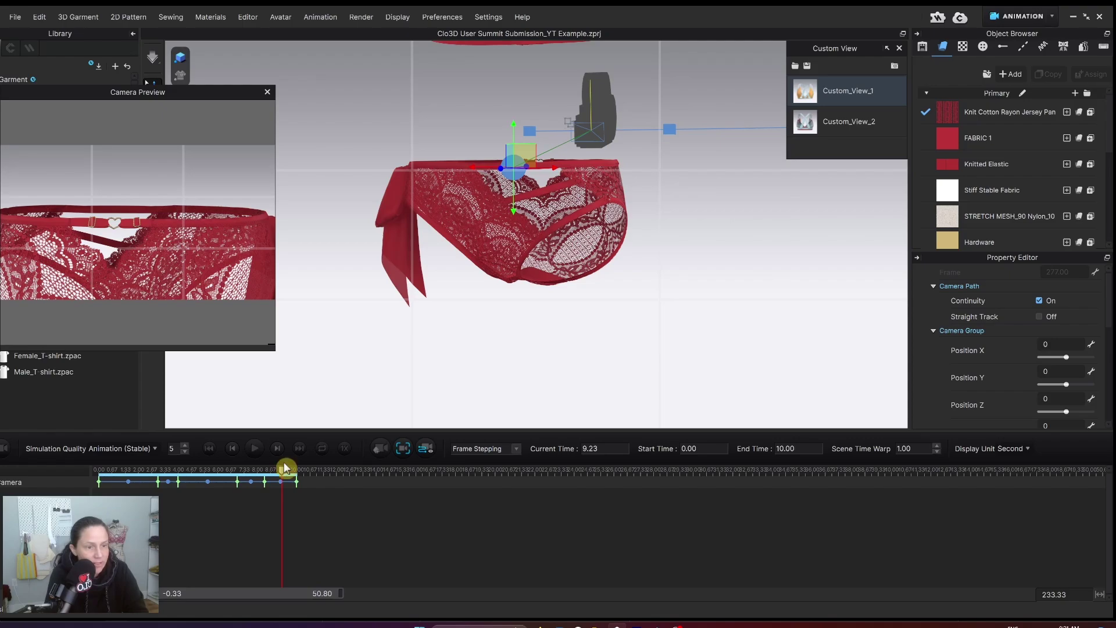
right_drag(407, 360, 559, 173)
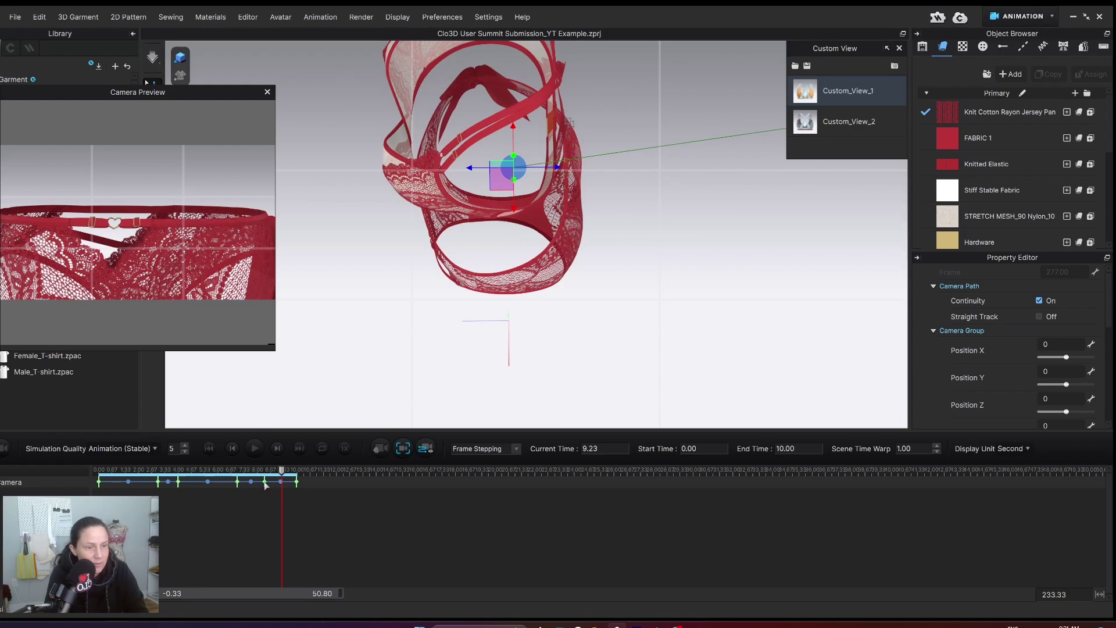
Shift the 10.00-second keyframe's camera target to reframe the heart ring, and replay the briefs segment without the camera preview.
mouse_move(282, 471)
mouse_down()
mouse_move(233, 471)
mouse_move(296, 469)
mouse_move(298, 484)
mouse_up()
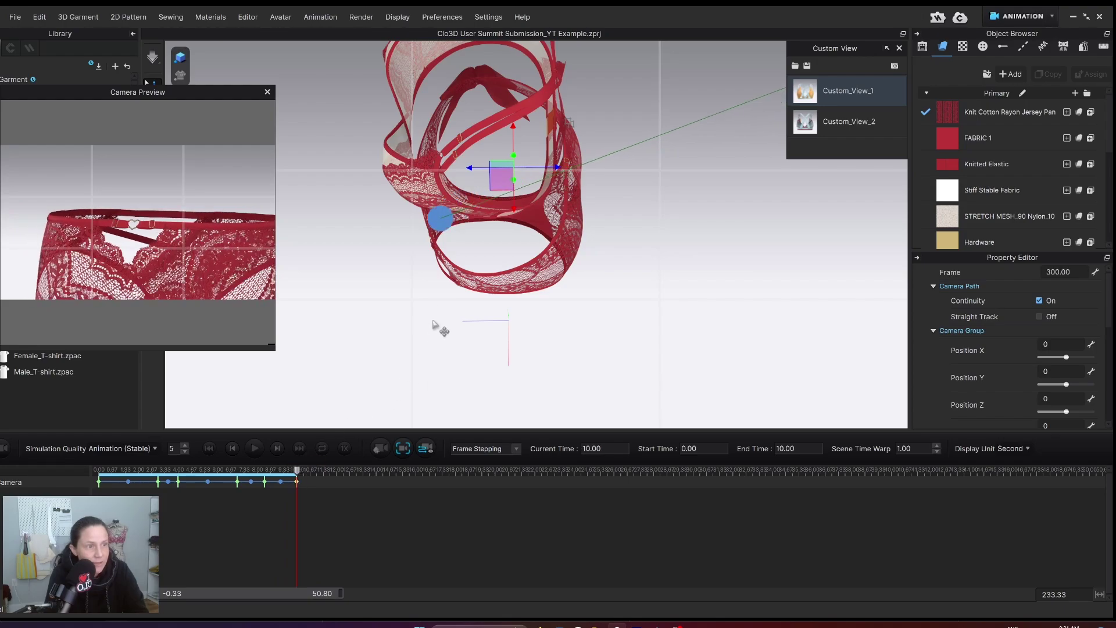
right_drag(445, 223, 440, 210)
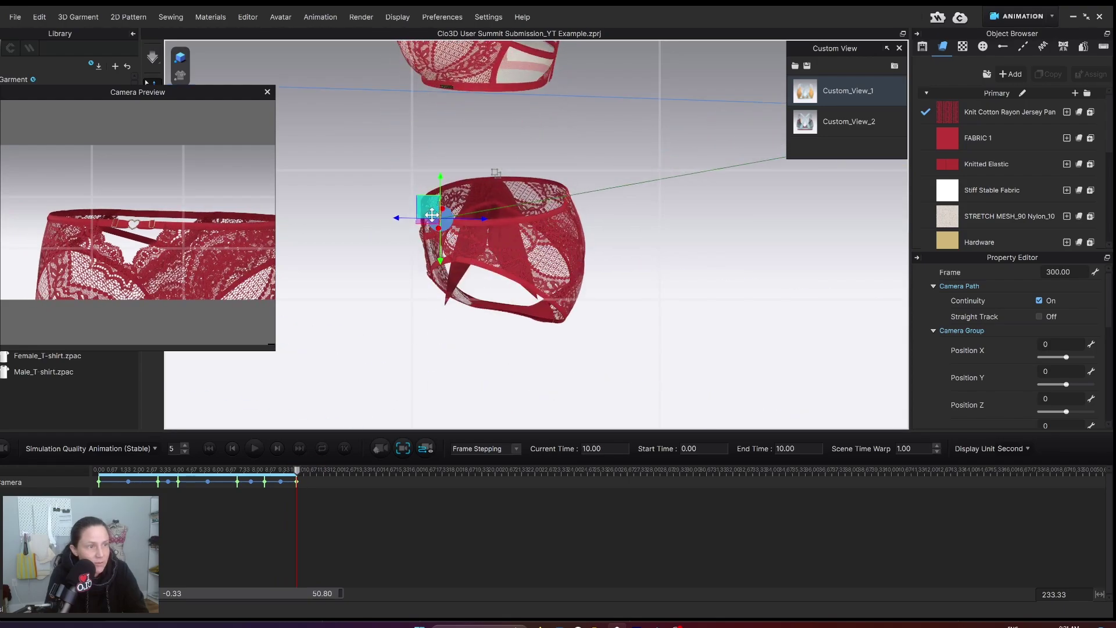
drag(431, 214, 561, 191)
right_drag(565, 192, 433, 214)
drag(434, 214, 462, 217)
drag(296, 468, 219, 469)
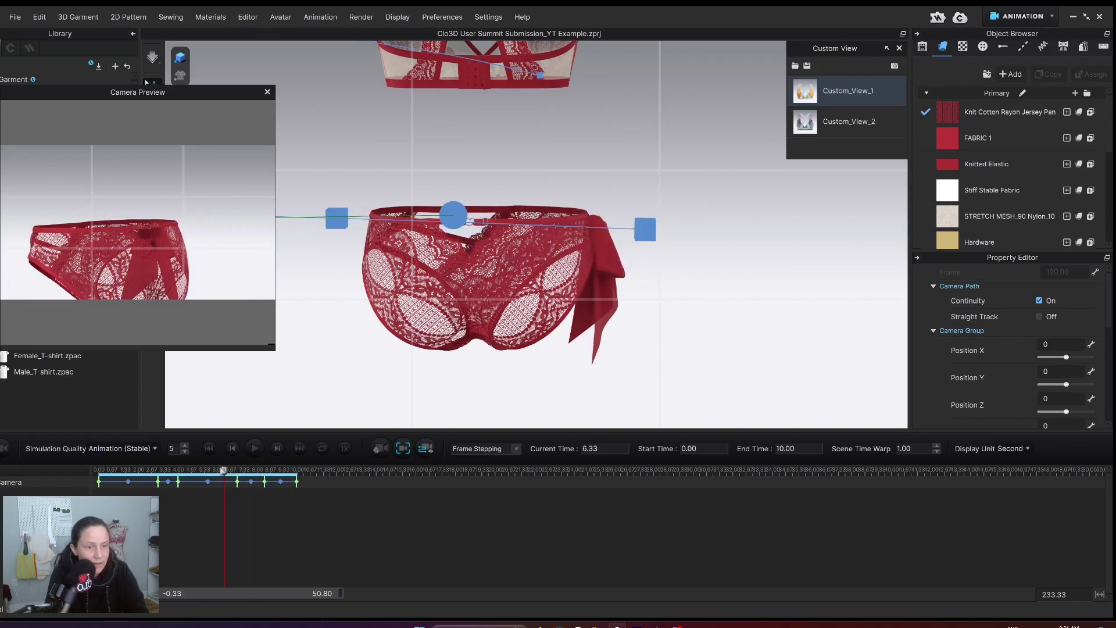
click(268, 93)
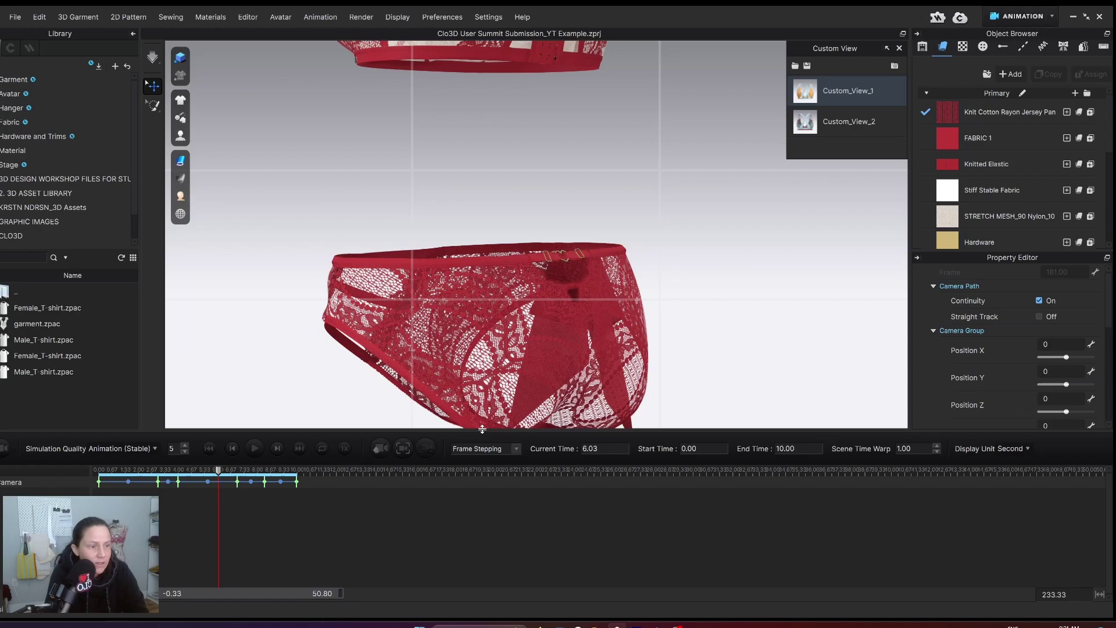
Add a camera keyframe at 12.00 seconds, pulled back and orbited to show the whole set from the briefs' bow side.
click(259, 452)
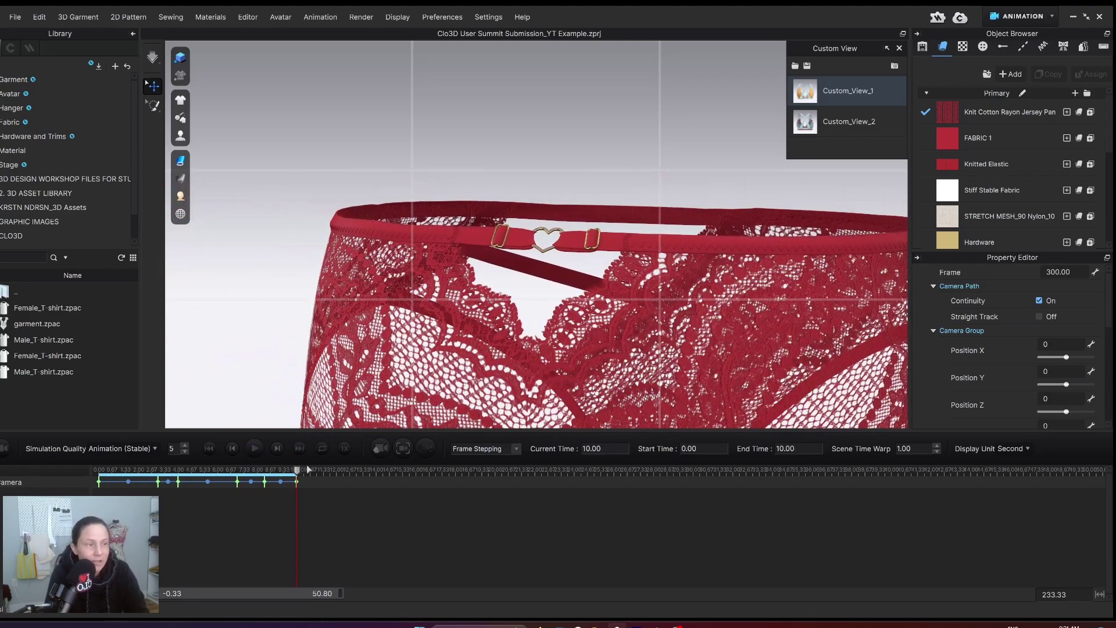
scroll(401, 361, down, 6)
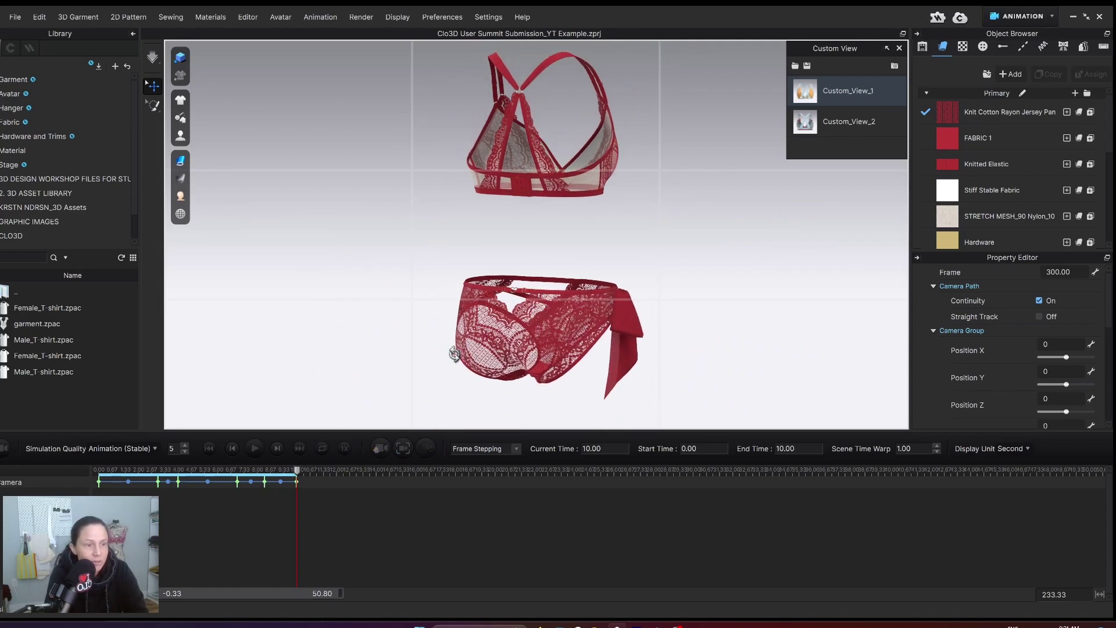
drag(298, 470, 337, 476)
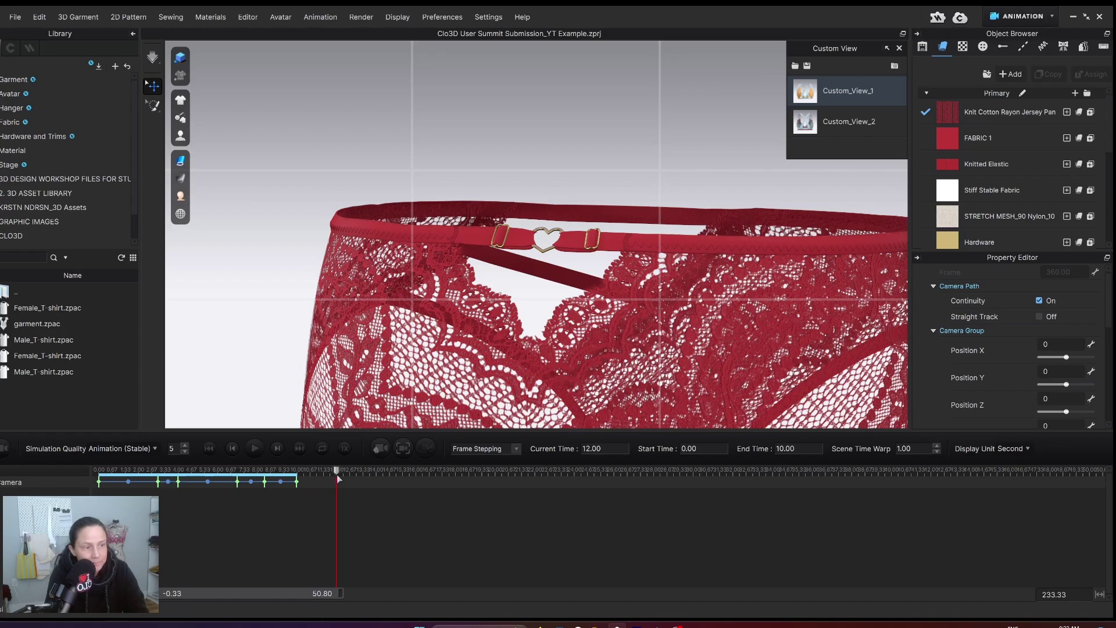
scroll(455, 350, down, 6)
right_drag(444, 324, 365, 377)
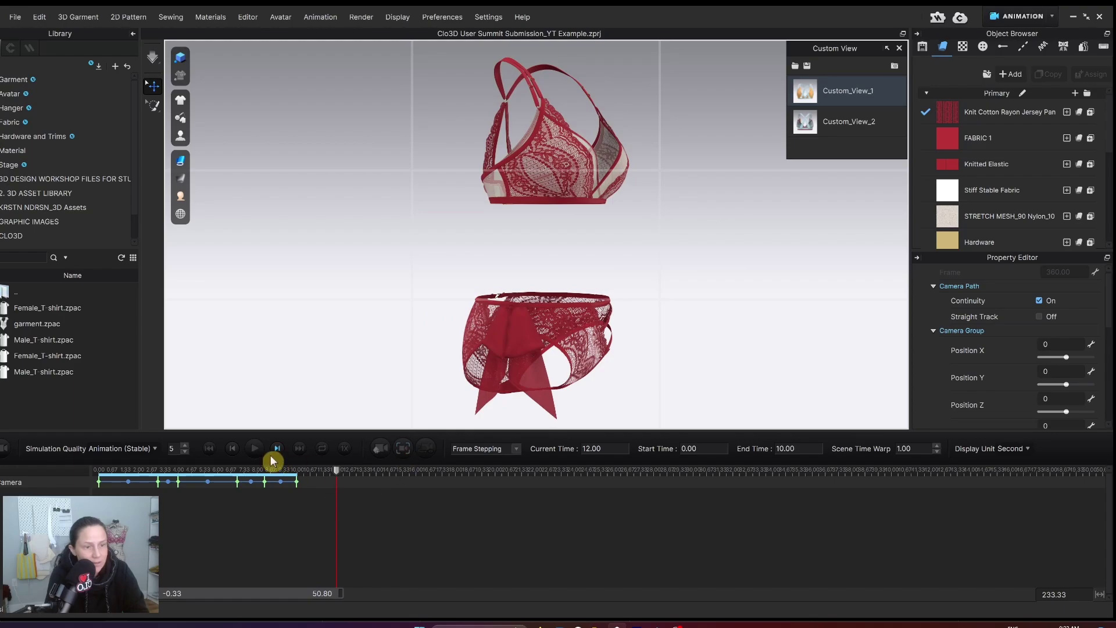
click(382, 448)
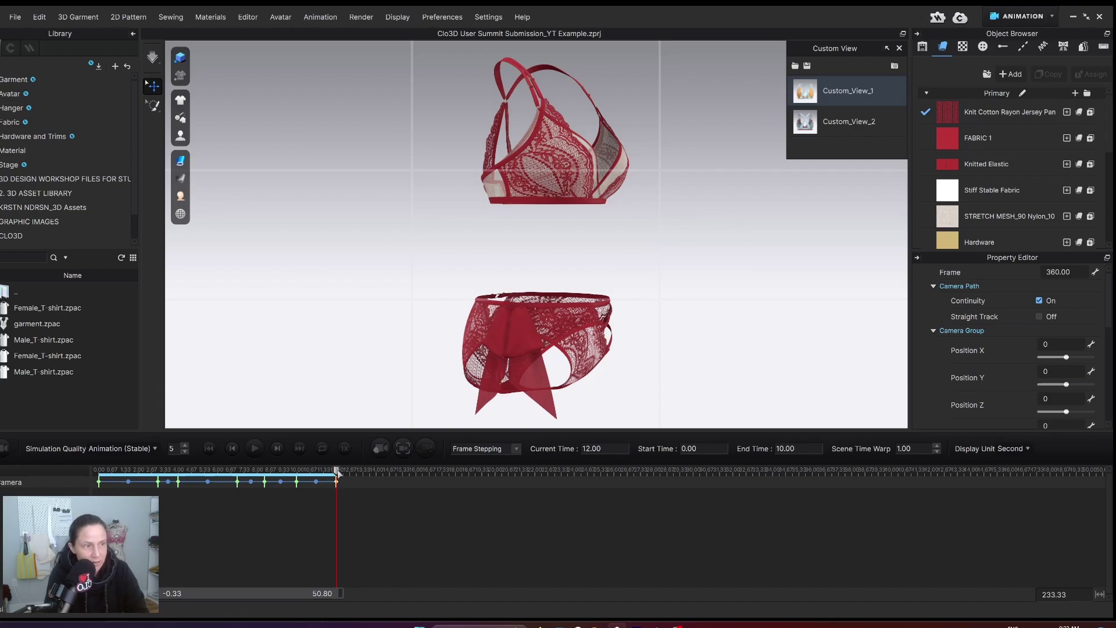
Add a closing camera keyframe at 15.00 seconds with the full bra and briefs set facing the front.
right_drag(511, 315, 600, 315)
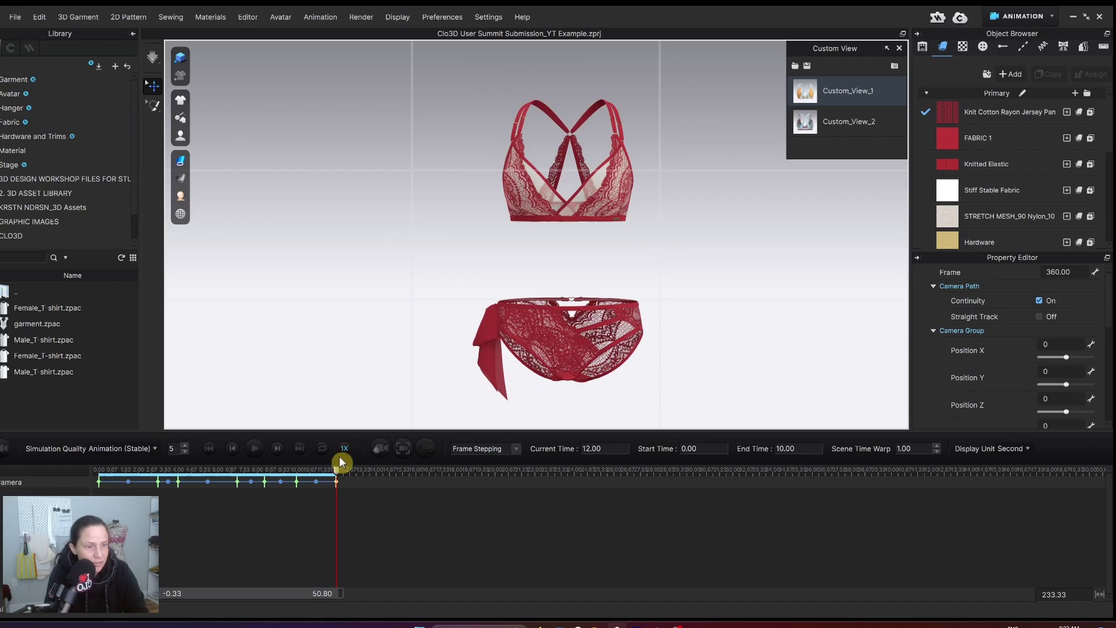
drag(337, 470, 357, 470)
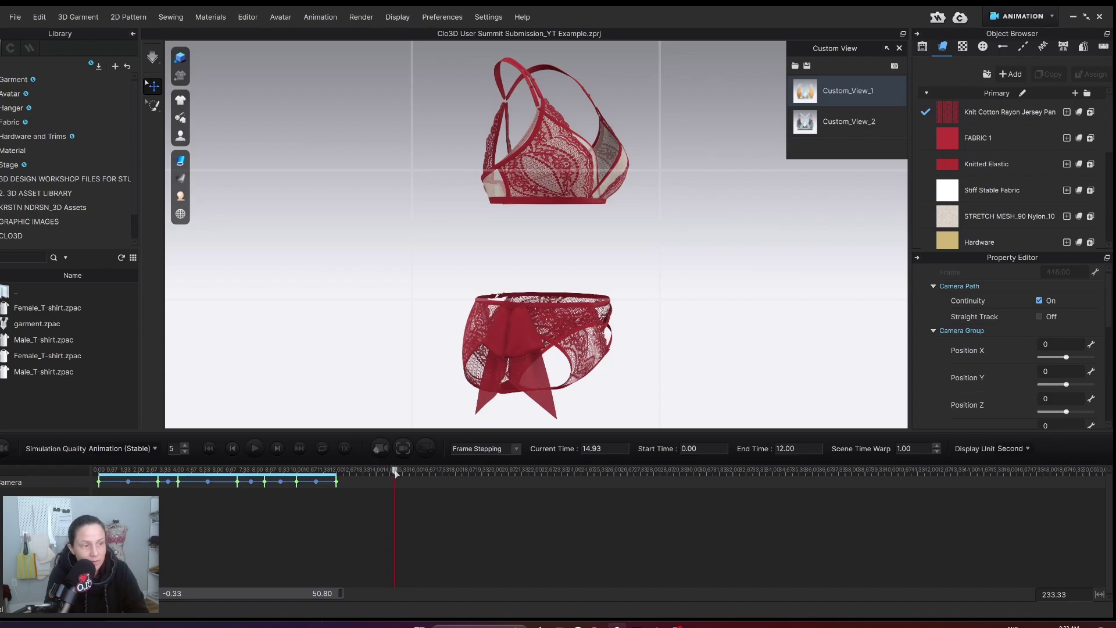
right_drag(555, 314, 493, 326)
click(382, 448)
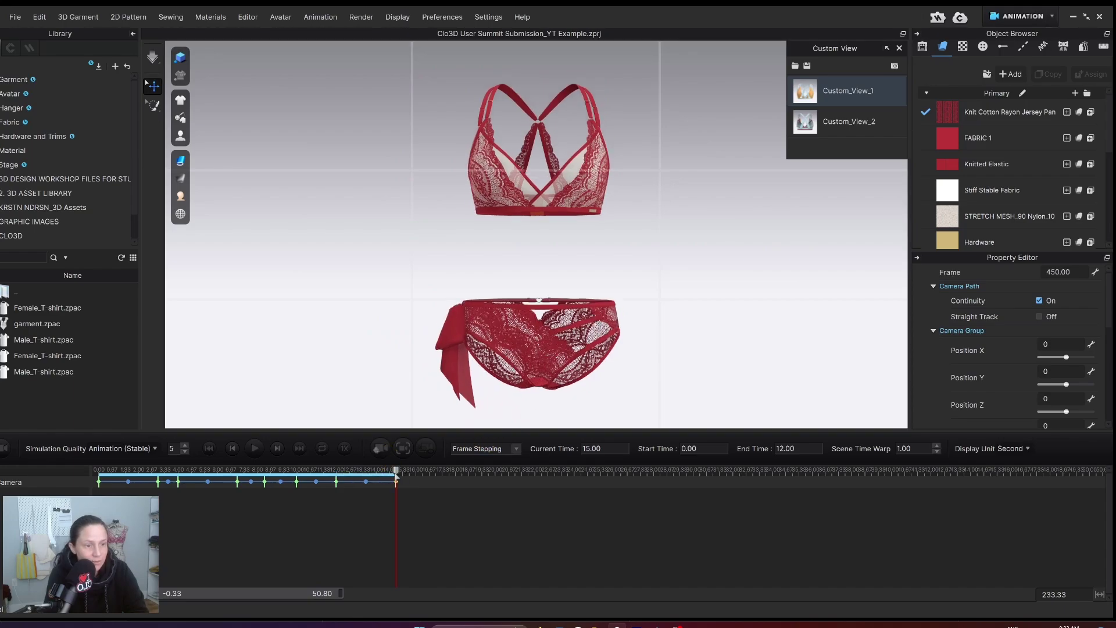
Play back the complete camera animation from the start.
click(161, 470)
click(89, 481)
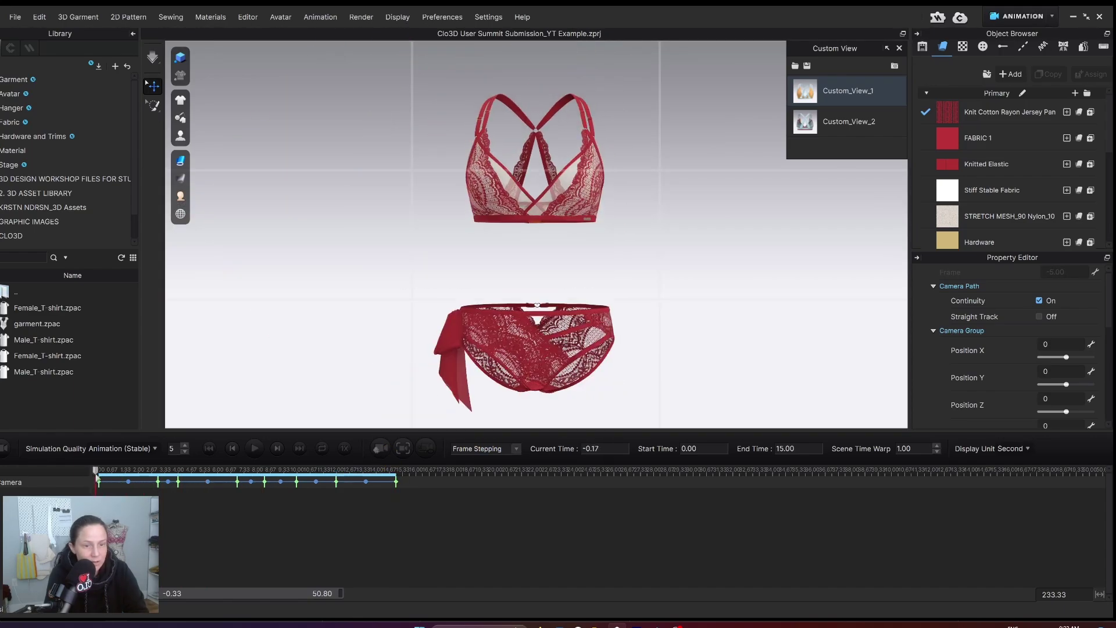
click(254, 448)
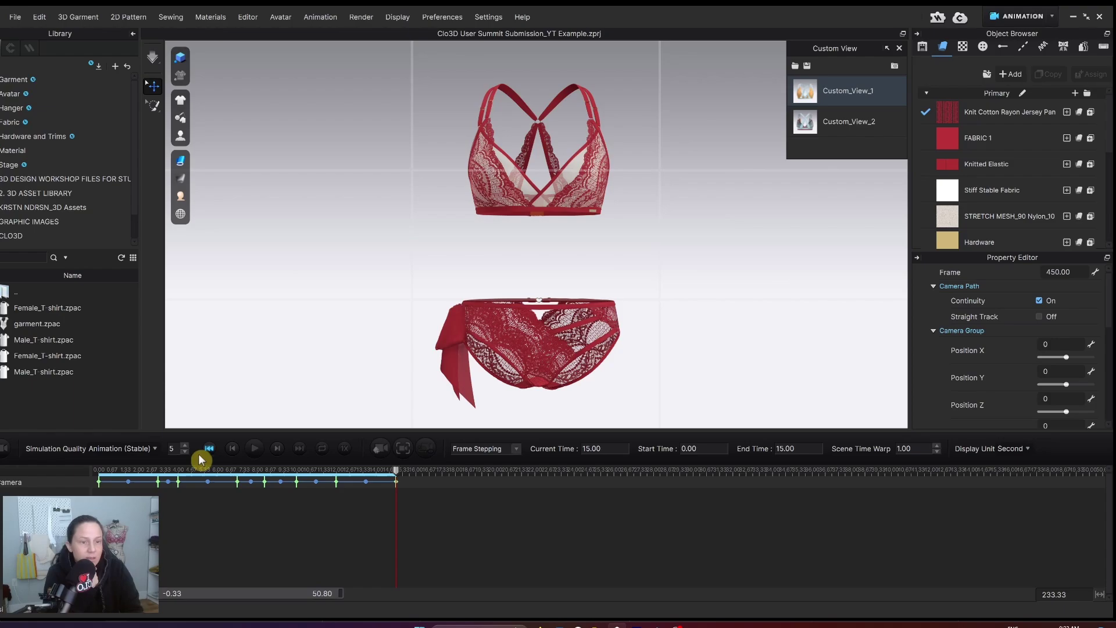
Close the custom view list, open the Render window and start an interactive render of the set.
click(899, 48)
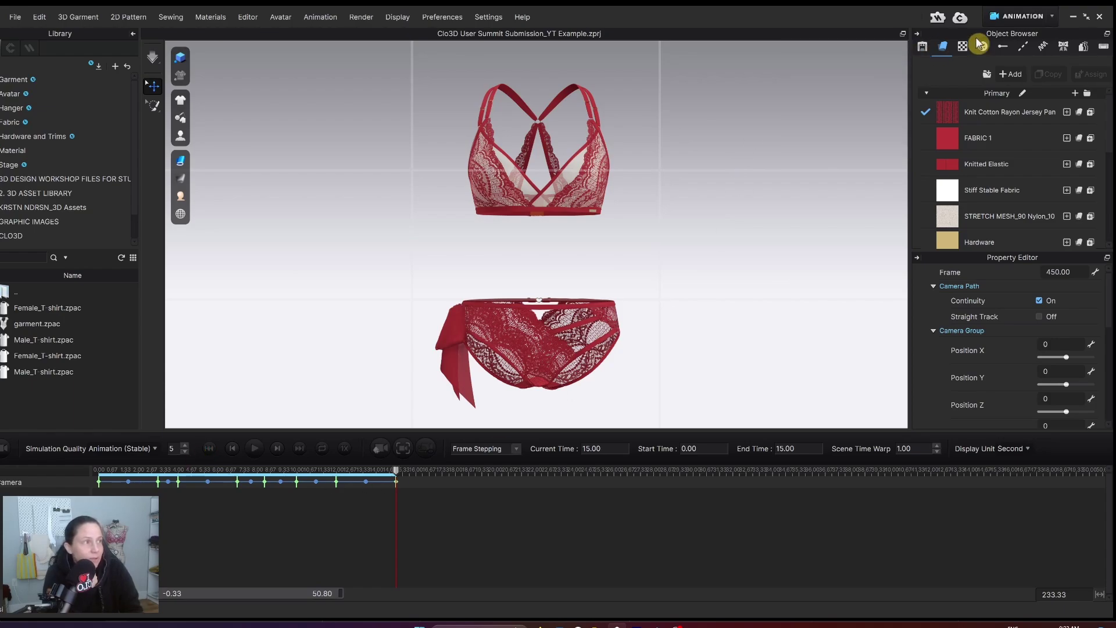
click(361, 17)
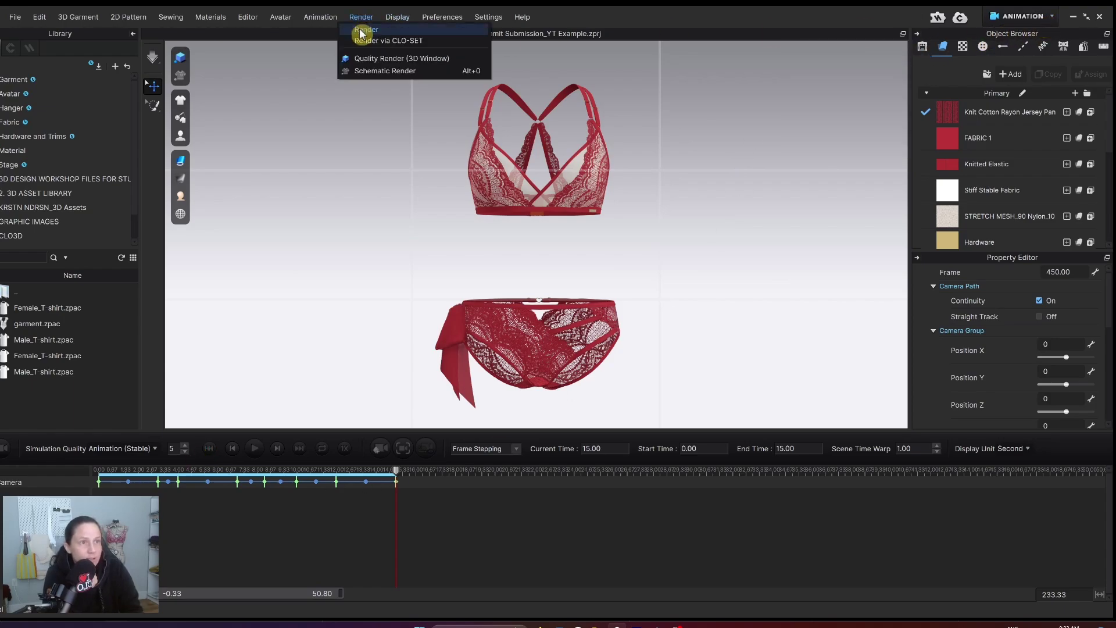
click(366, 44)
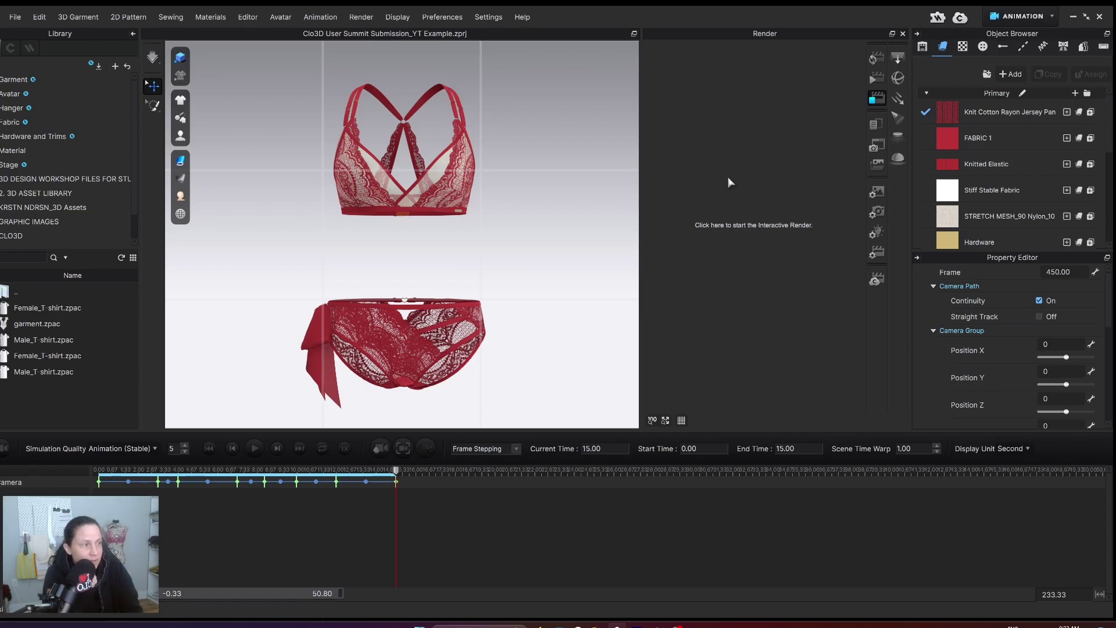
click(875, 161)
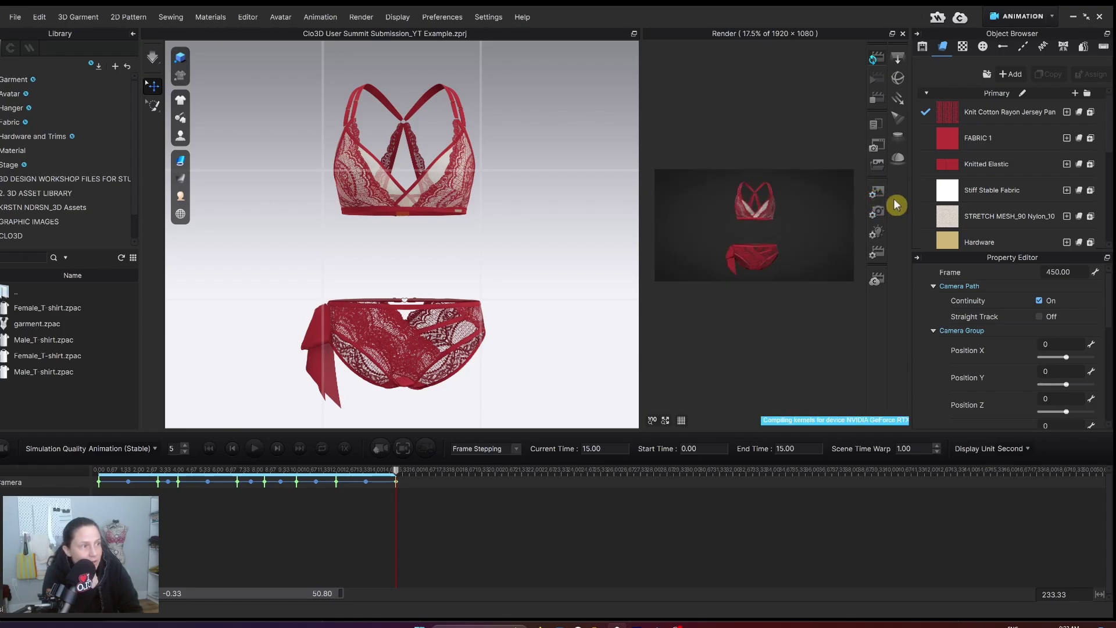
Set the animation render's region to Entire Region in the image/video properties.
click(877, 192)
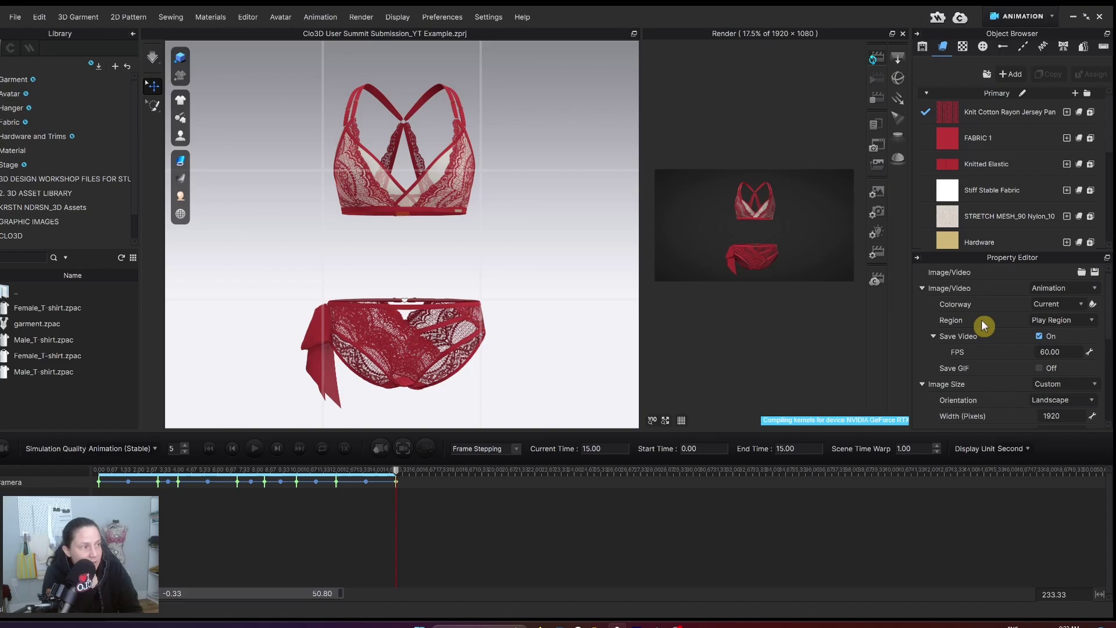
click(1092, 320)
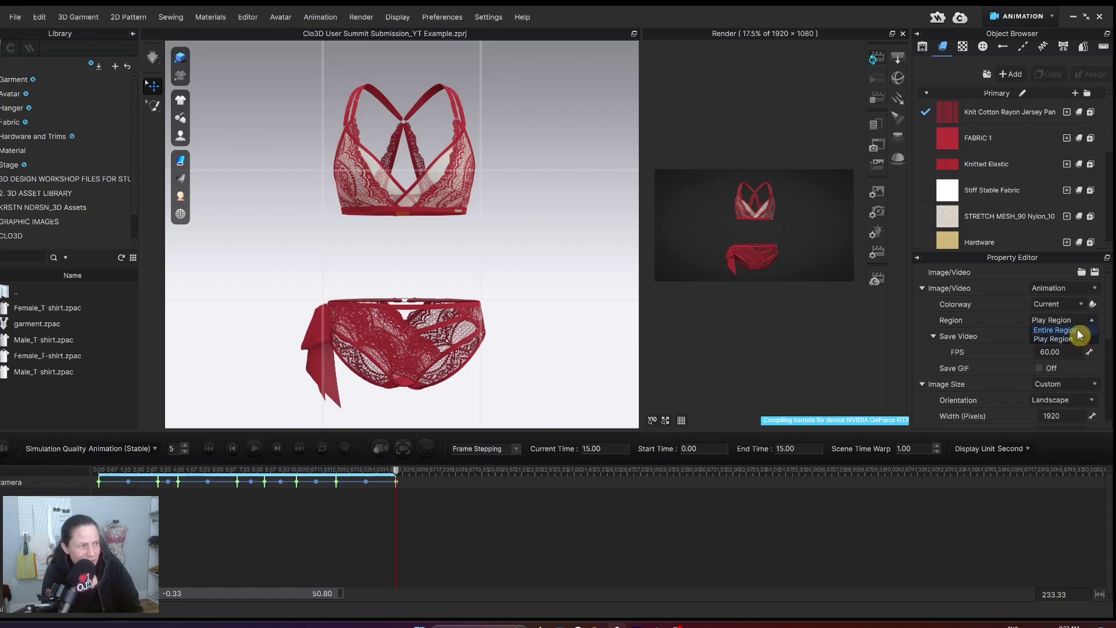
click(1078, 330)
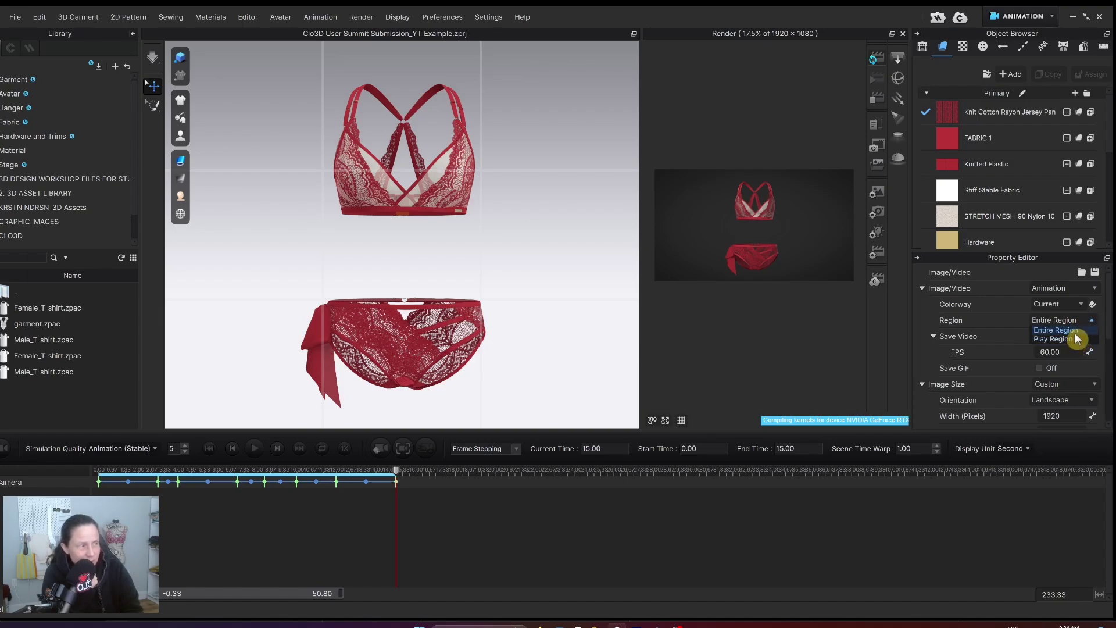
click(1075, 334)
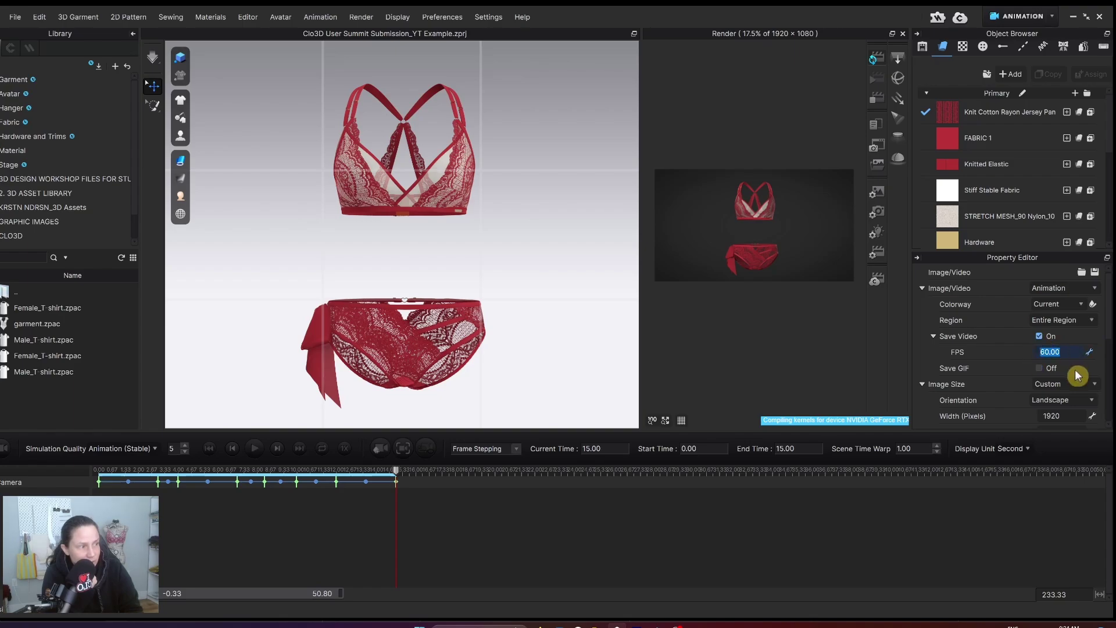
Review the render's frame rate, image size, background texture and color choices, and the save name, path and formats.
scroll(1077, 375, down, 2)
scroll(1077, 316, up, 2)
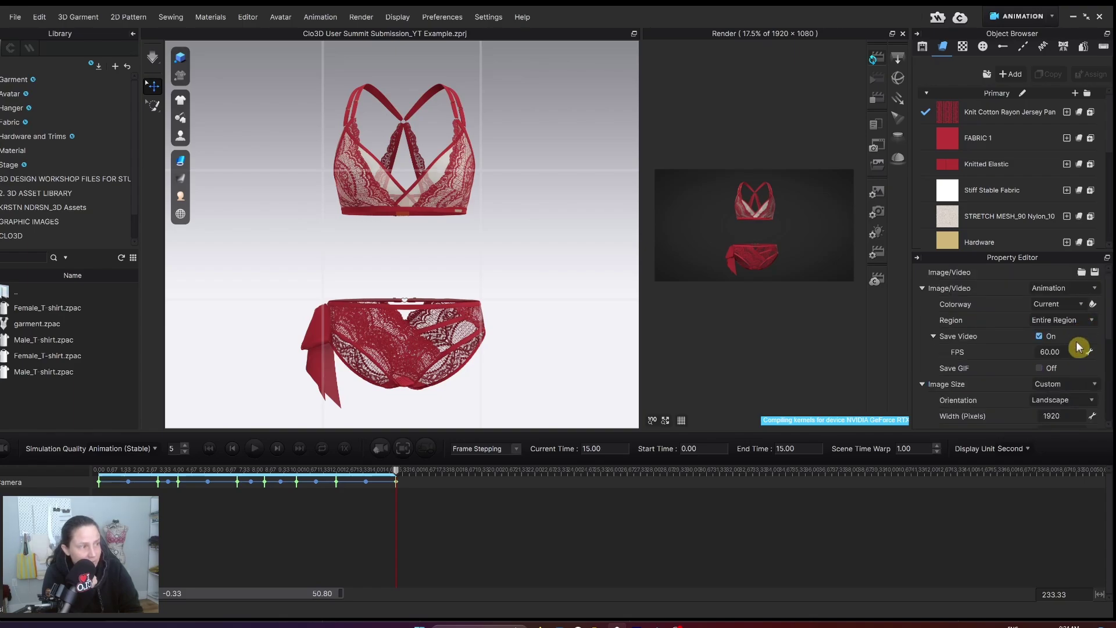
scroll(1078, 352, down, 3)
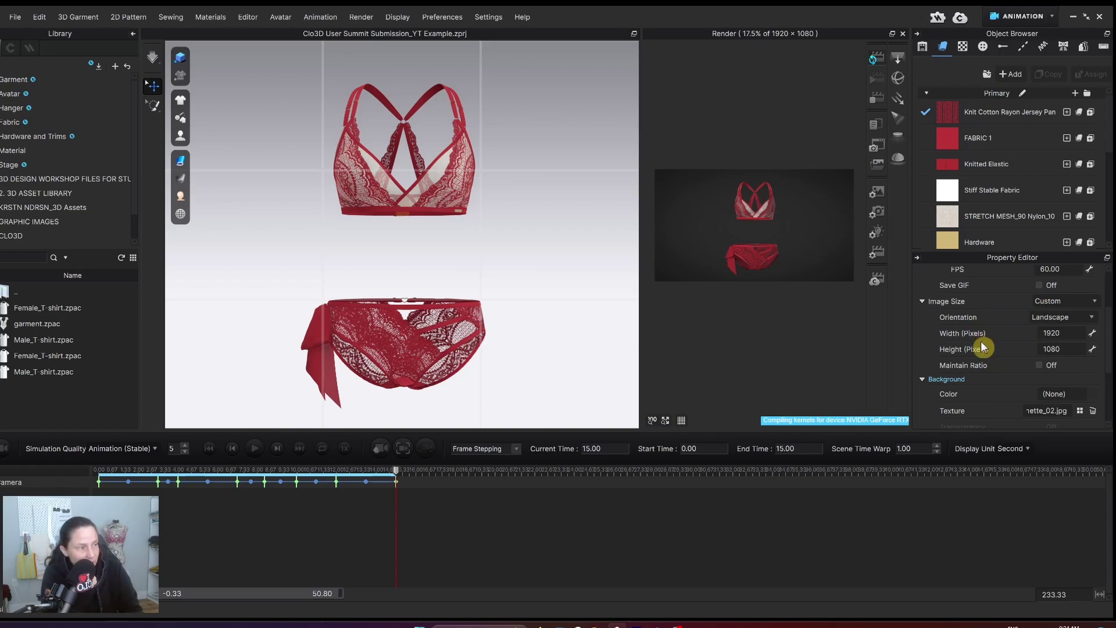
scroll(982, 358, down, 3)
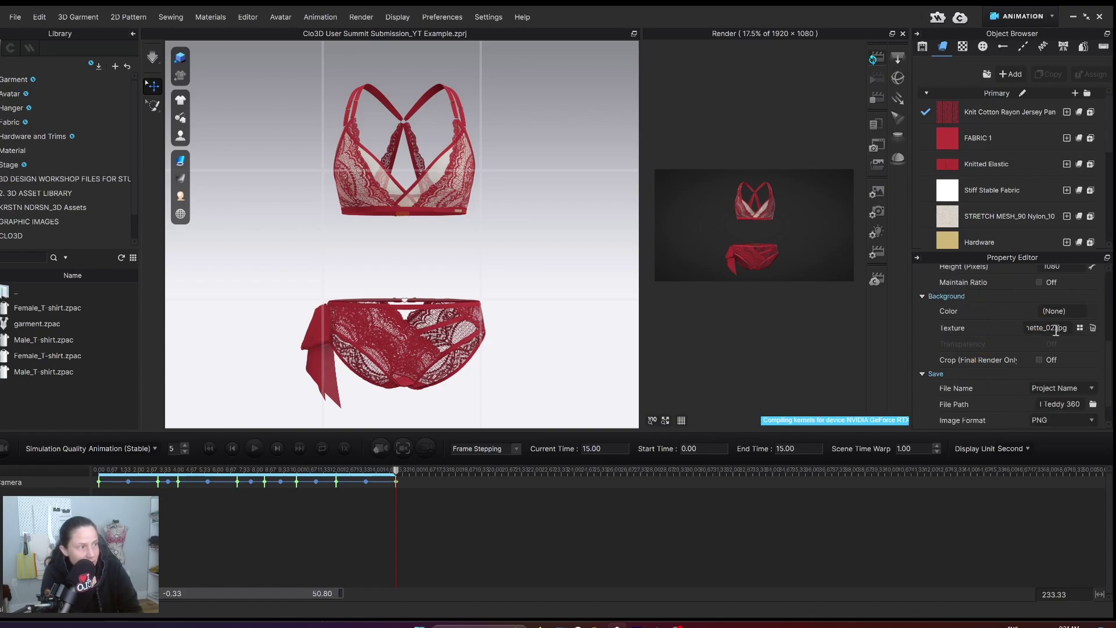
click(1081, 329)
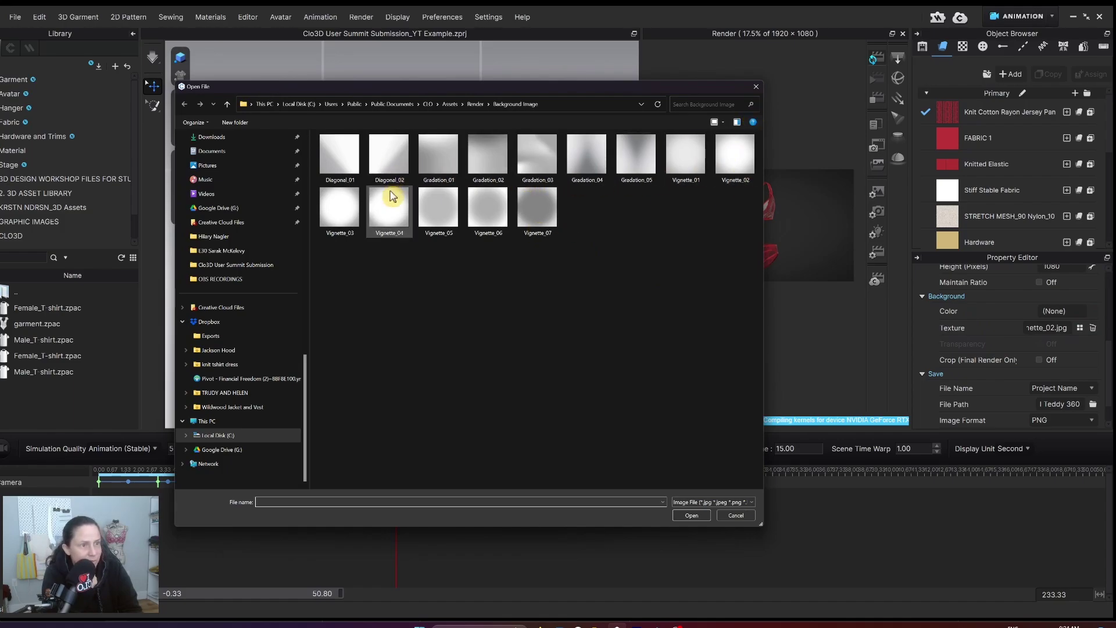
click(756, 87)
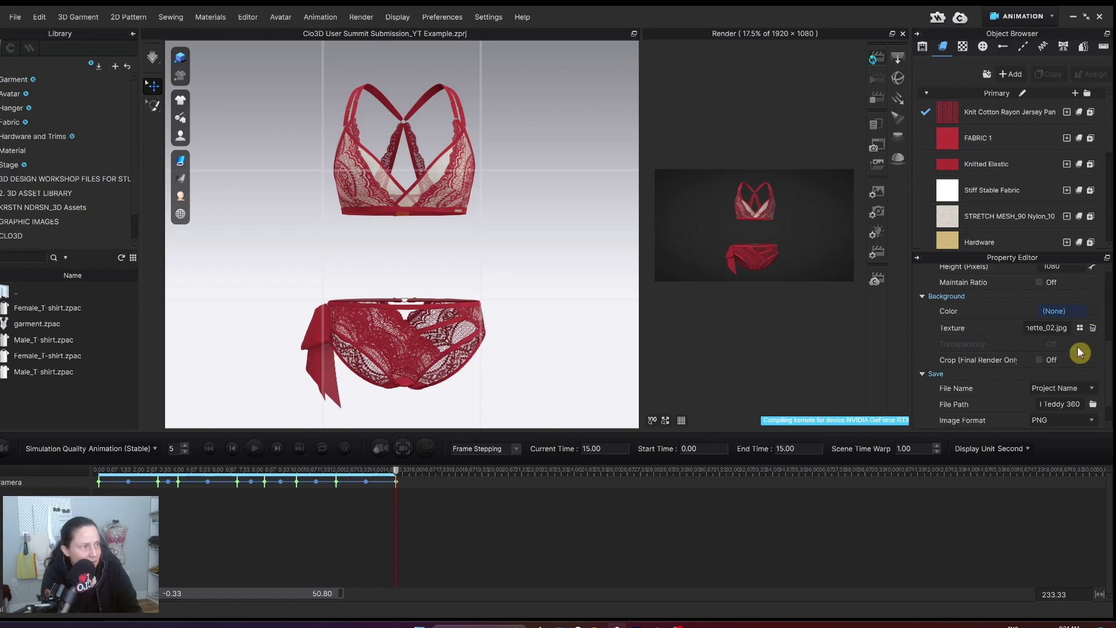
scroll(1079, 359, up, 3)
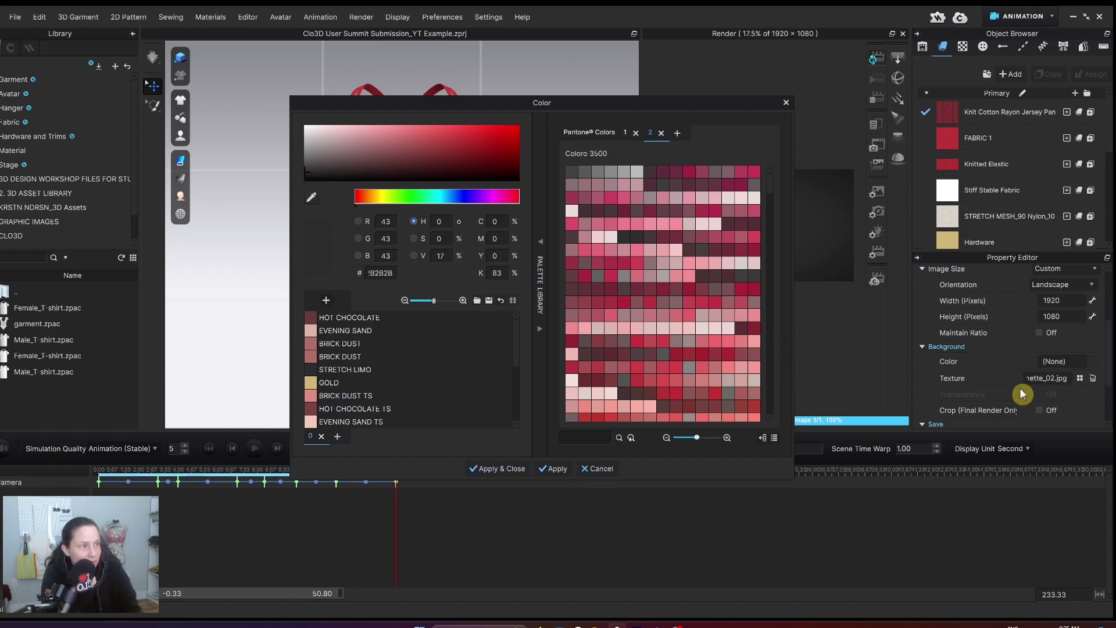
key(Escape)
scroll(1023, 331, down, 2)
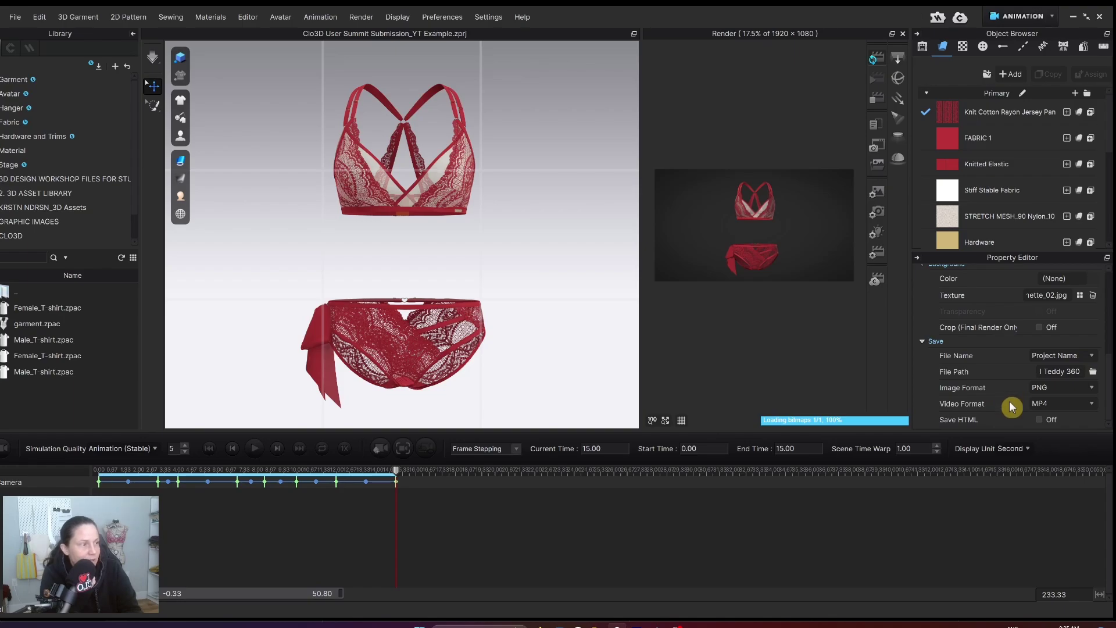
Examine the render's camera properties, light presets and dome light settings, and the render engine properties.
click(879, 213)
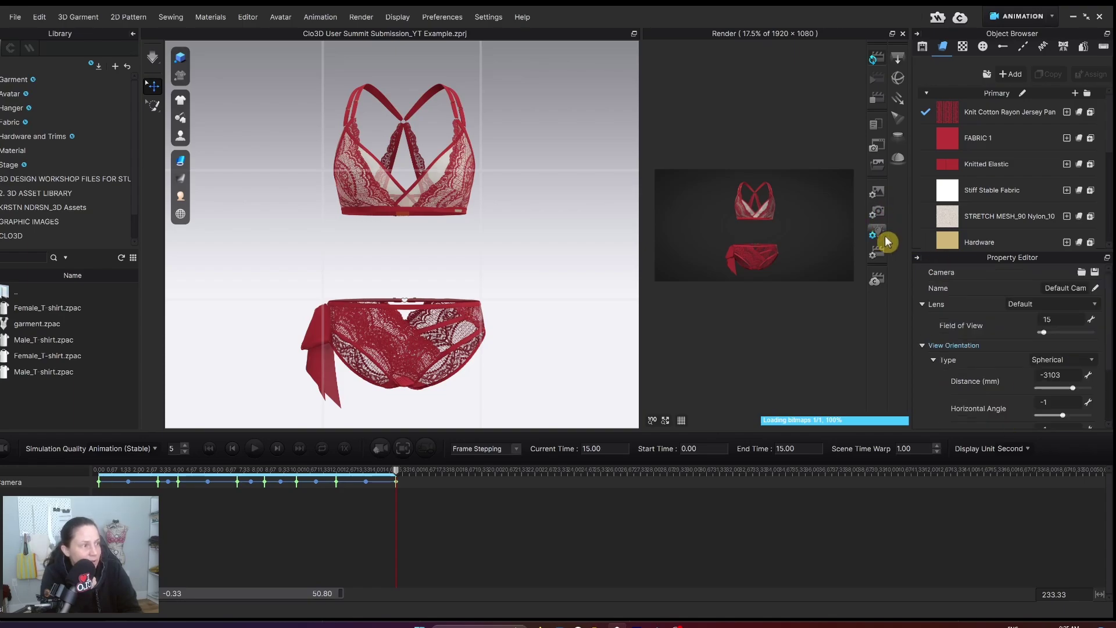
click(878, 233)
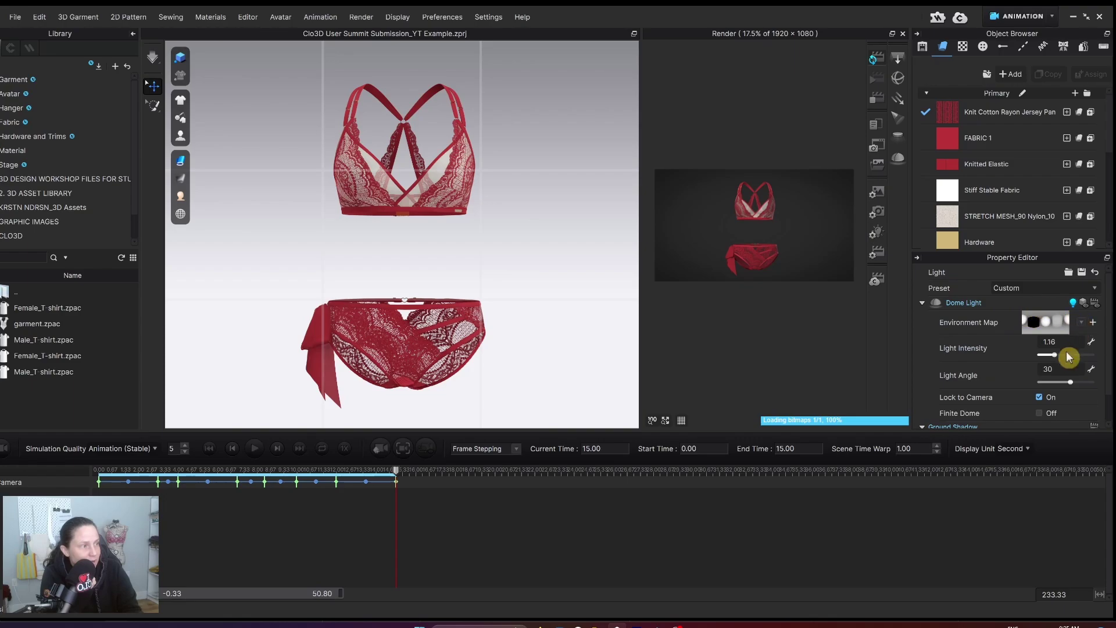
click(1096, 289)
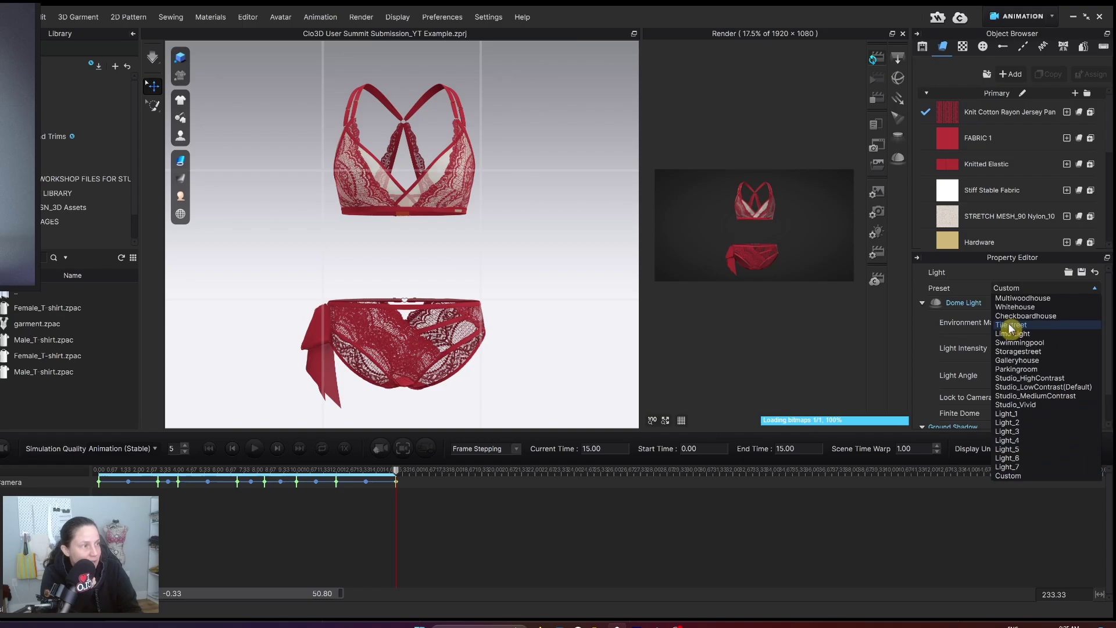
click(909, 282)
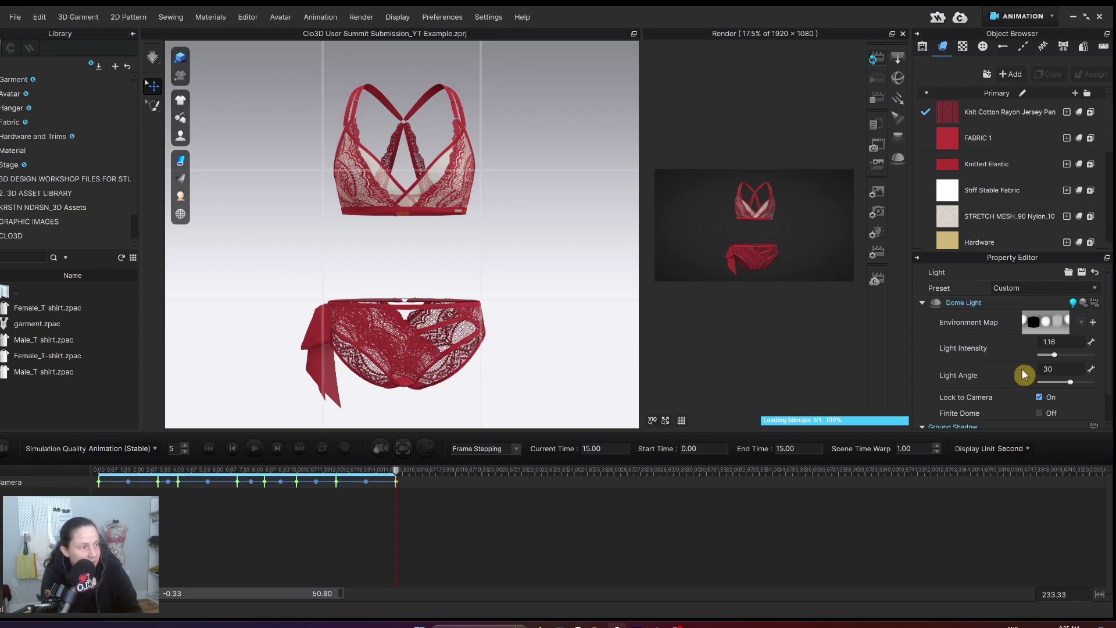
scroll(1024, 375, down, 1)
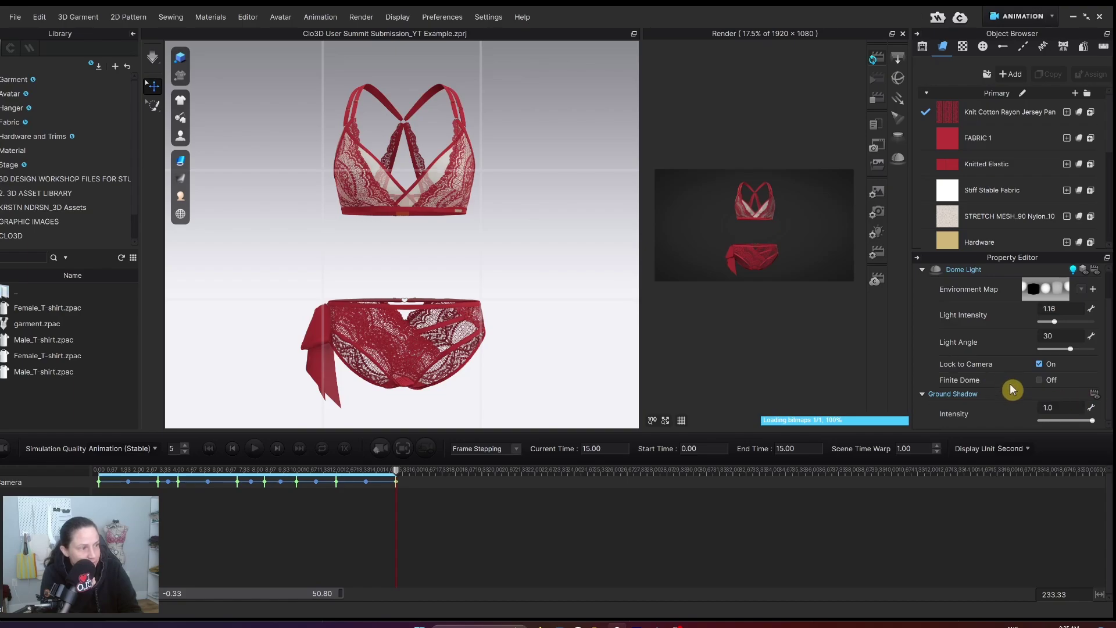
click(883, 256)
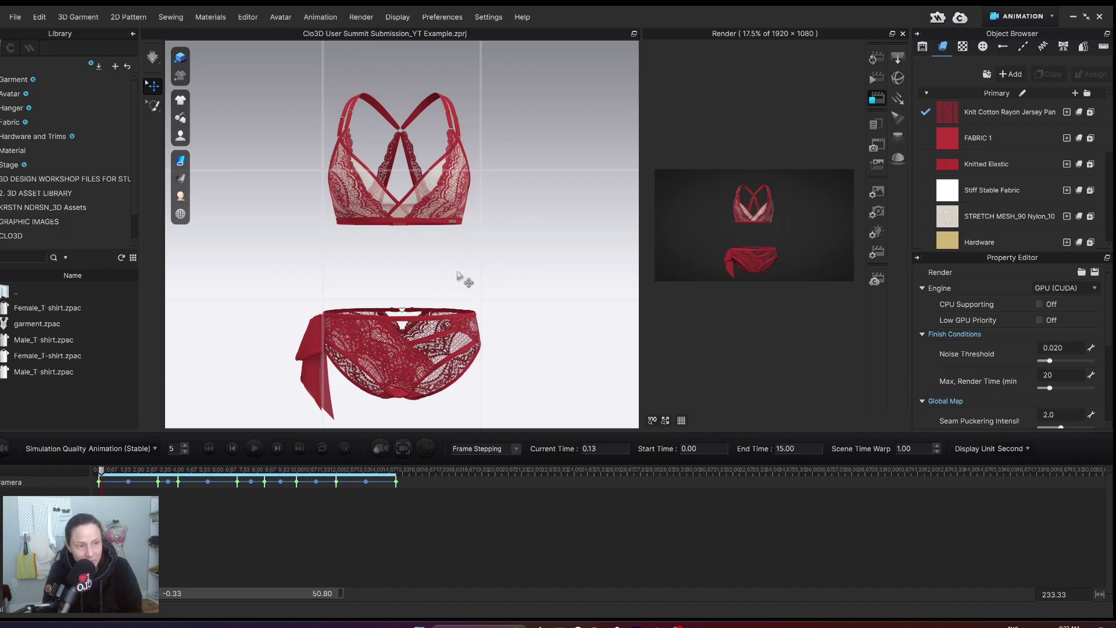
Switch to the Simulation workspace and open the list of custom views for the 3D garment.
click(1052, 16)
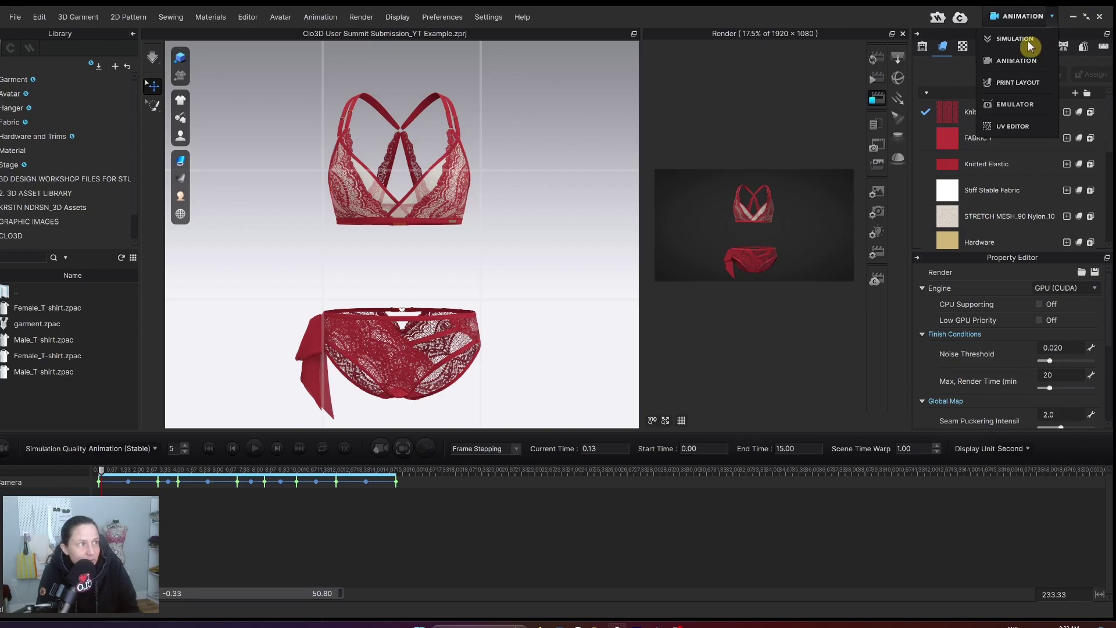
click(1022, 38)
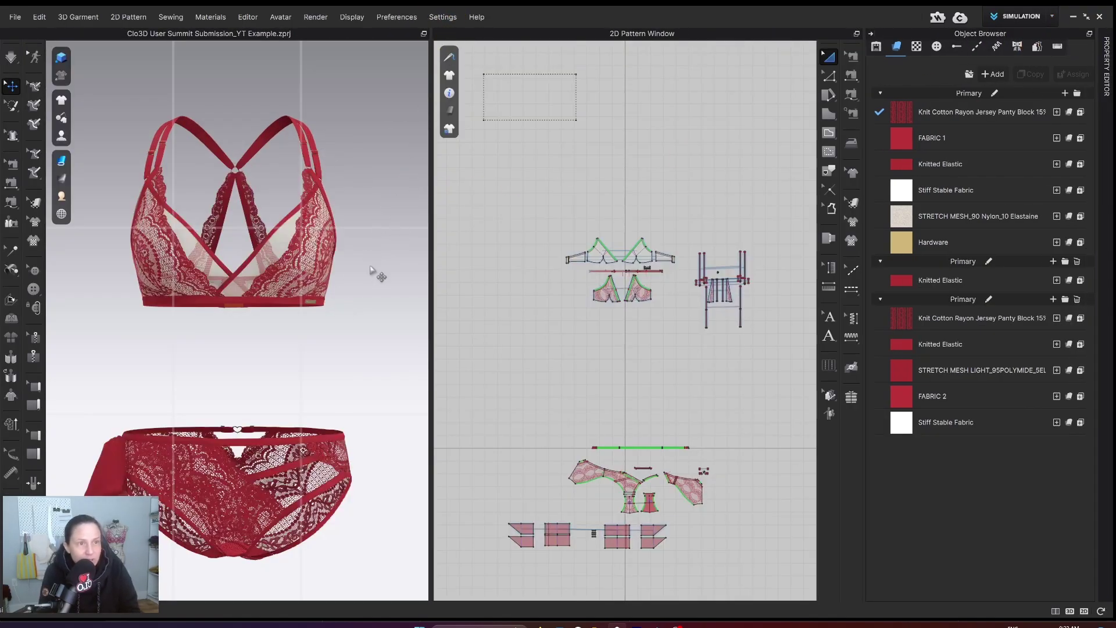
right_click(347, 175)
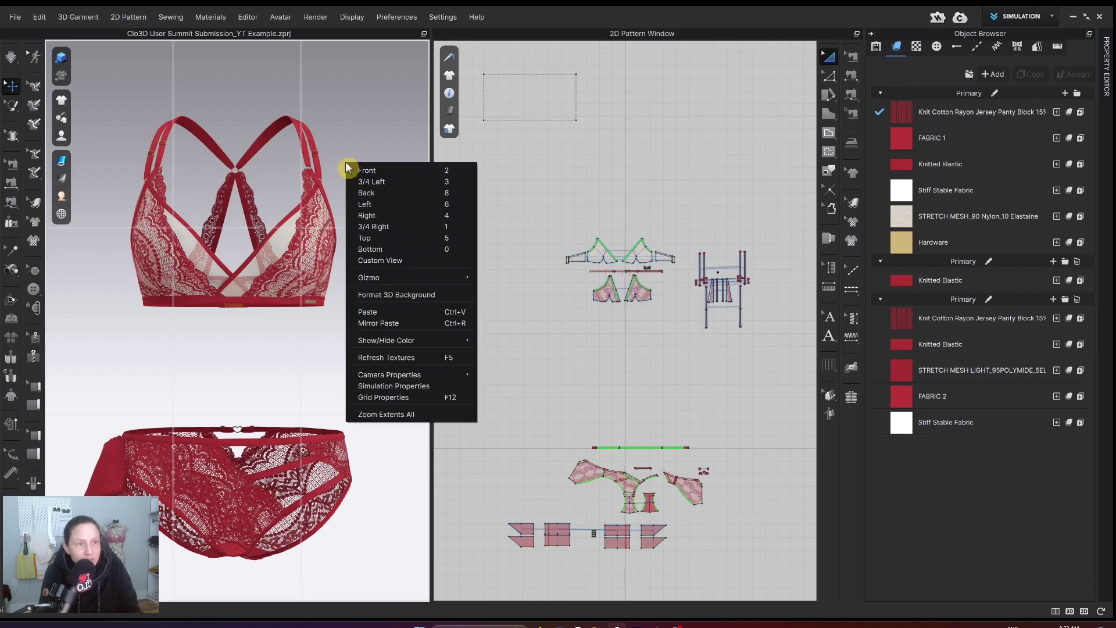
click(390, 255)
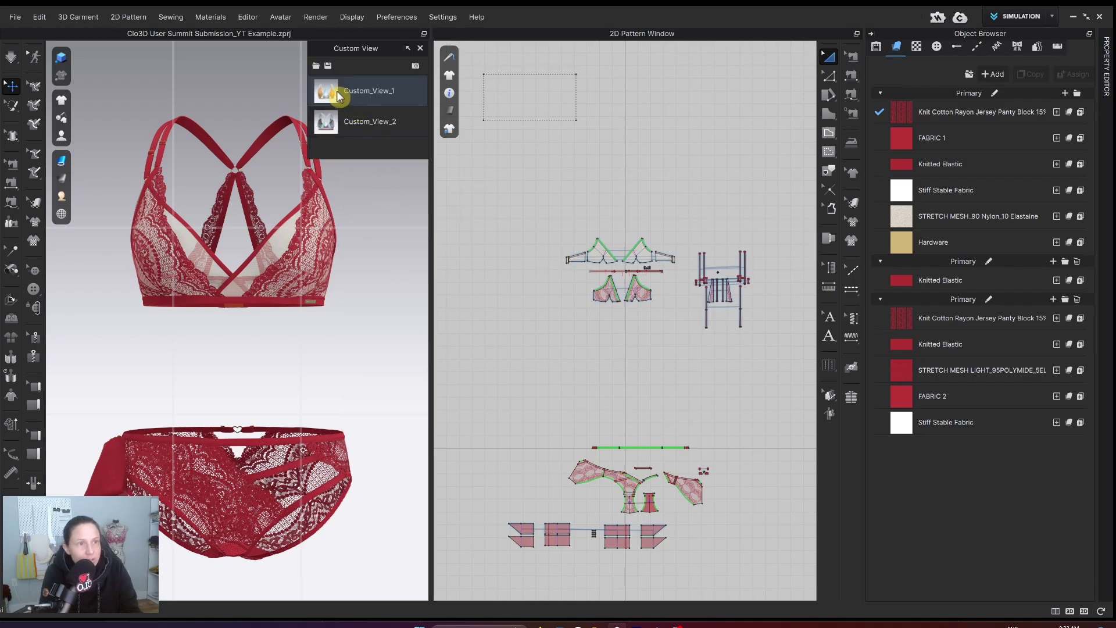
Delete all existing custom views and save the current front view of the full bra and briefs set as a new custom view.
right_click(337, 93)
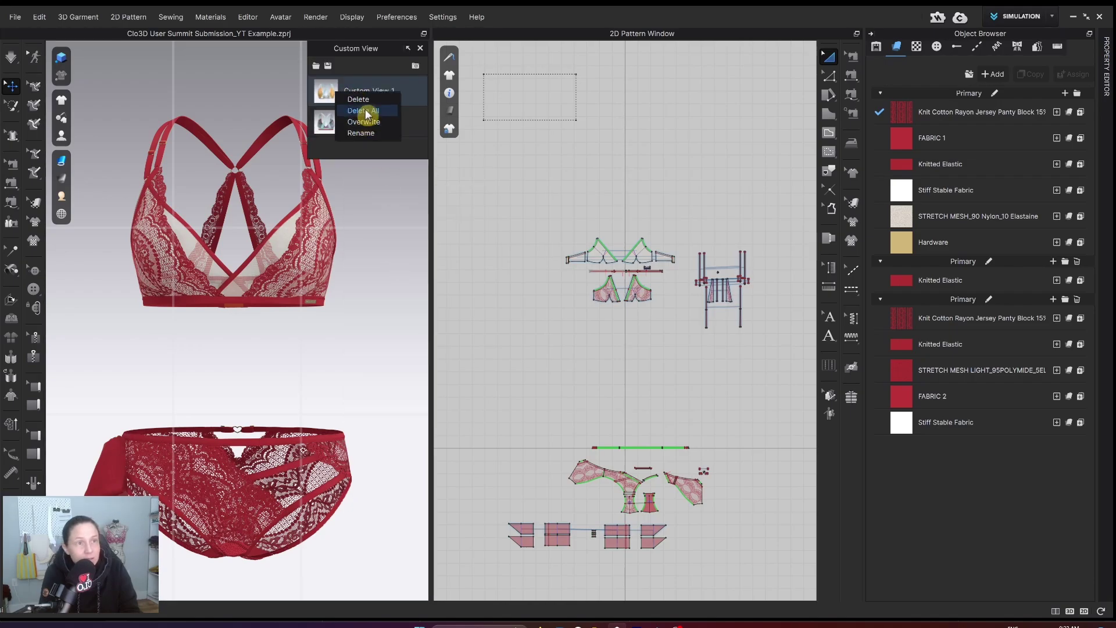
click(367, 110)
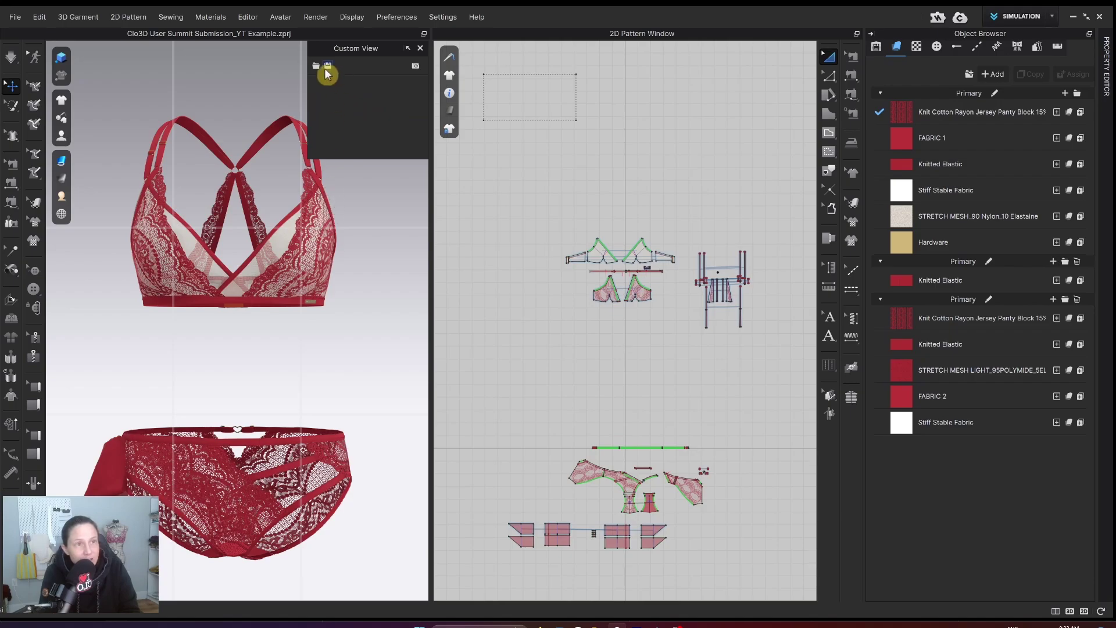
click(416, 67)
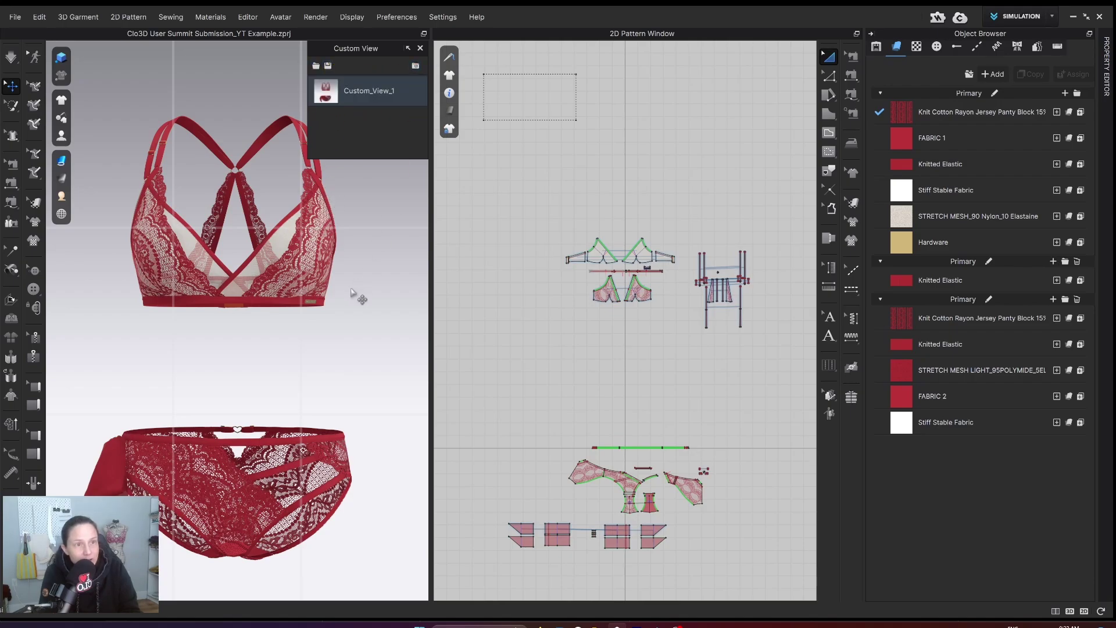
Frame an angled close-up of the bra's lace cup and save it as a custom view.
right_drag(336, 339, 332, 311)
scroll(308, 326, up, 6)
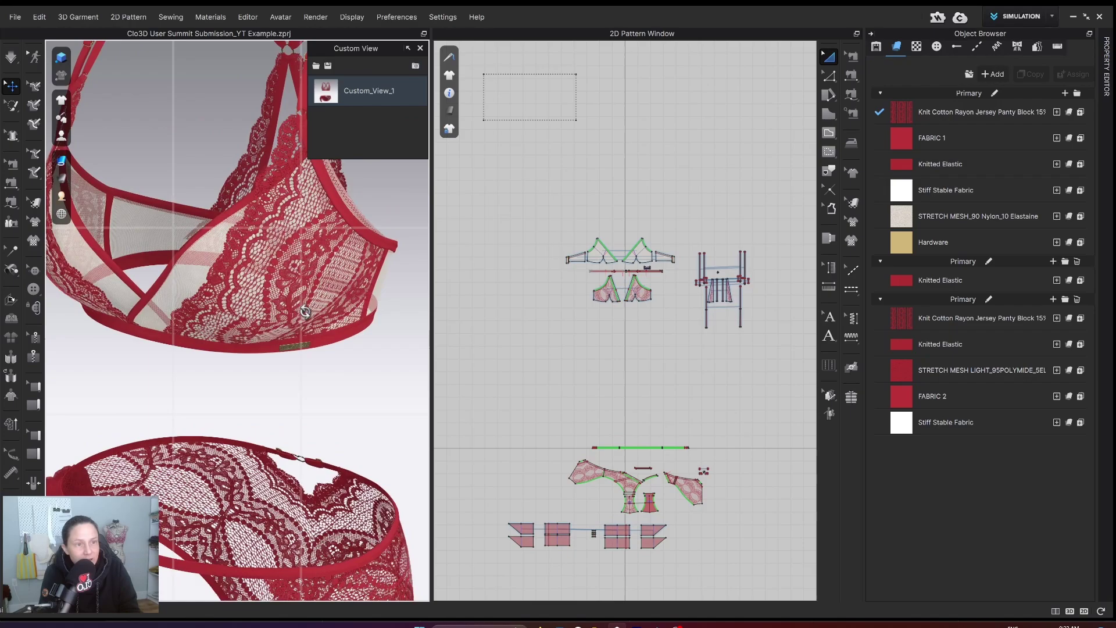
right_drag(300, 316, 256, 349)
scroll(288, 292, up, 3)
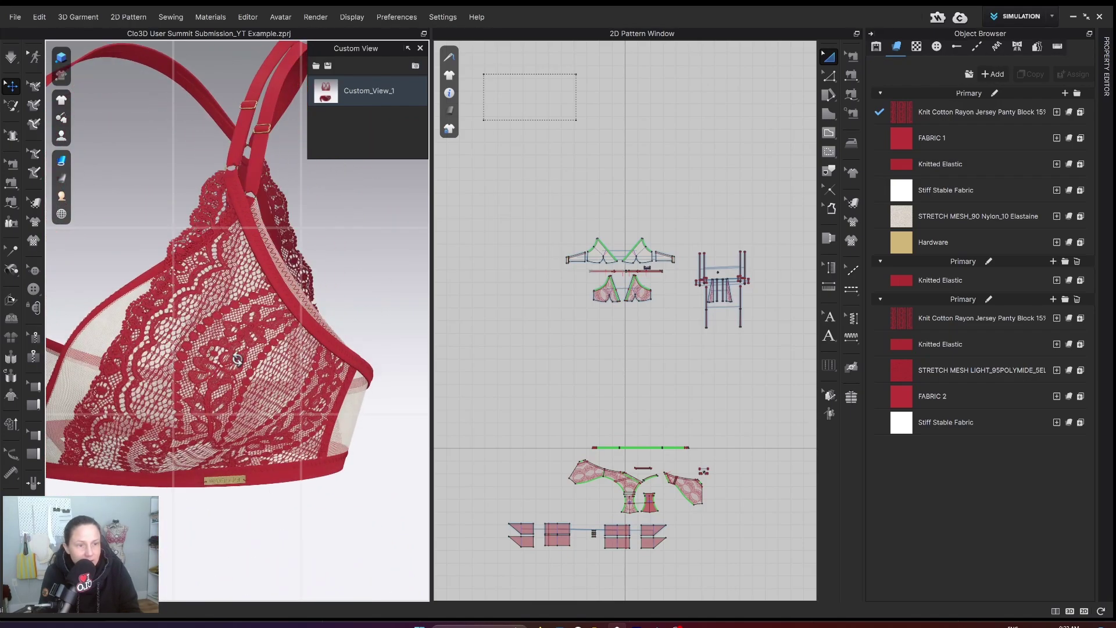
click(415, 66)
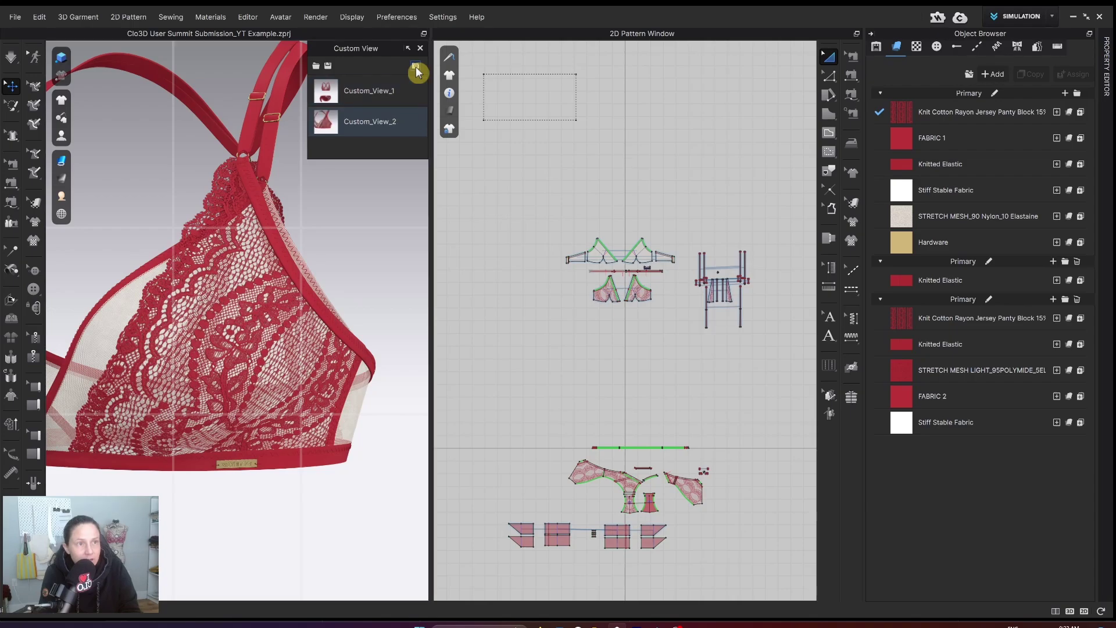
Close and reopen the custom view list, and save an angled back view of the full bra and briefs set.
click(422, 47)
right_click(338, 173)
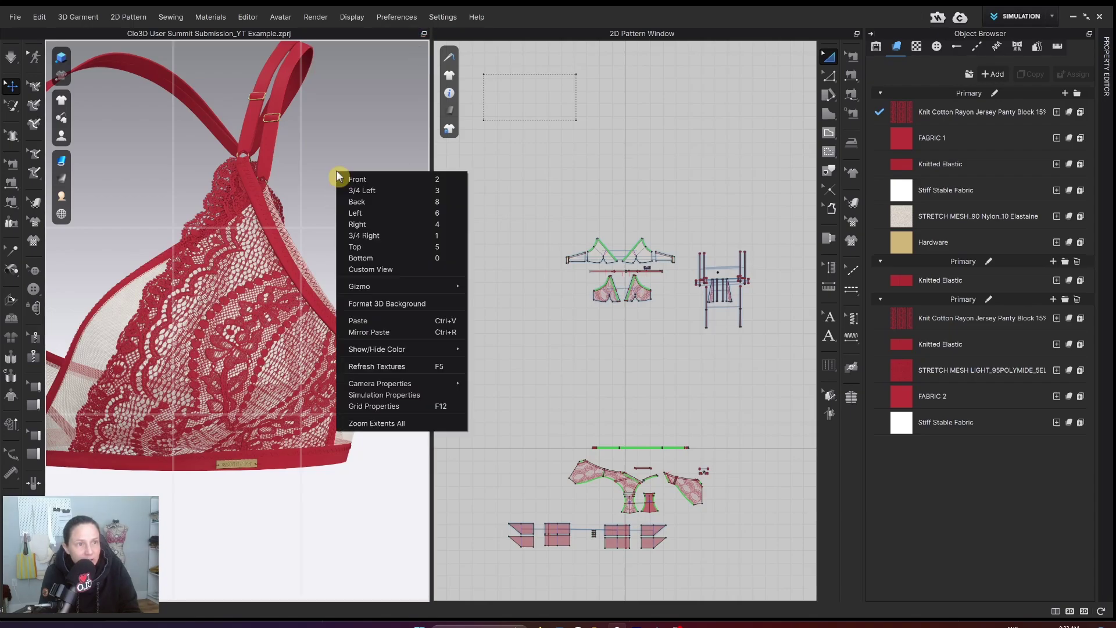
click(375, 270)
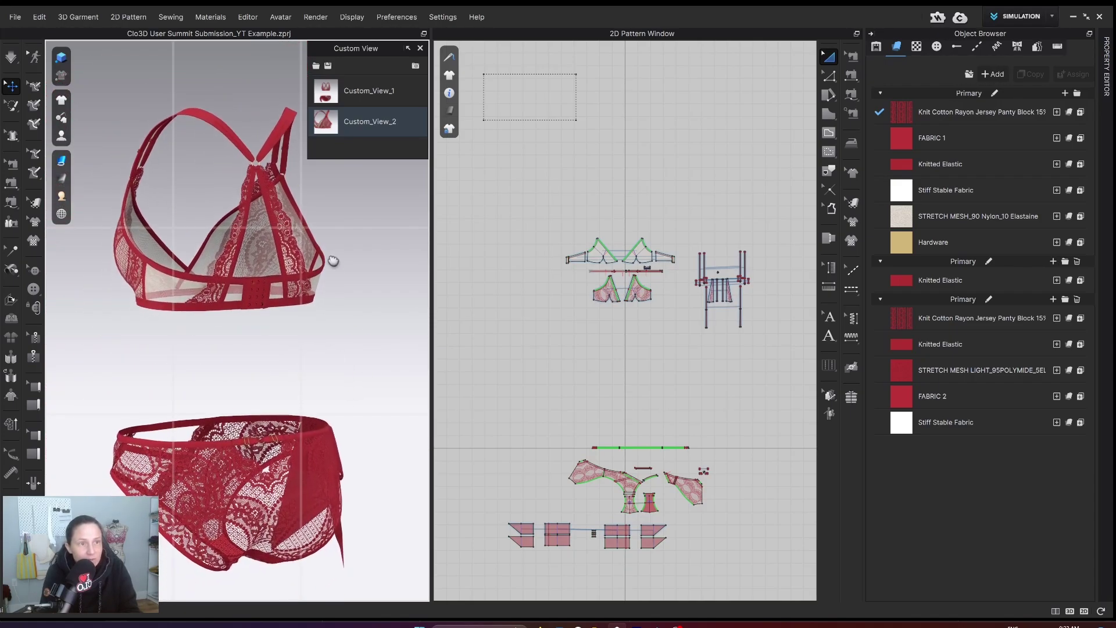
click(416, 65)
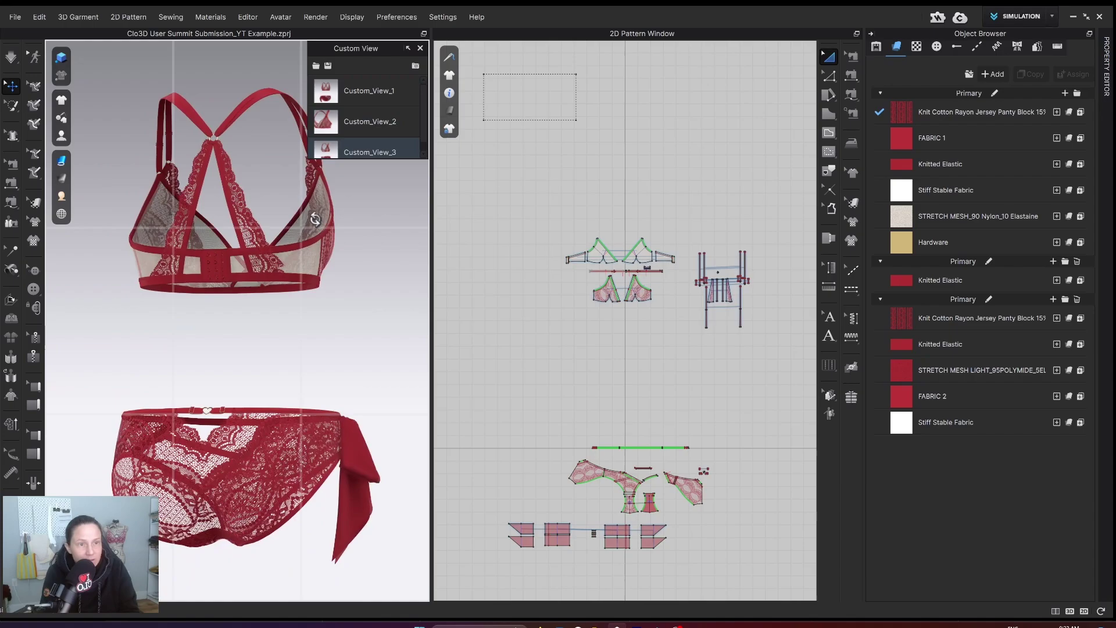
Frame a close-up of the heart ring and gold hardware on the briefs' waist strap and save it as a custom view.
scroll(315, 476, up, 10)
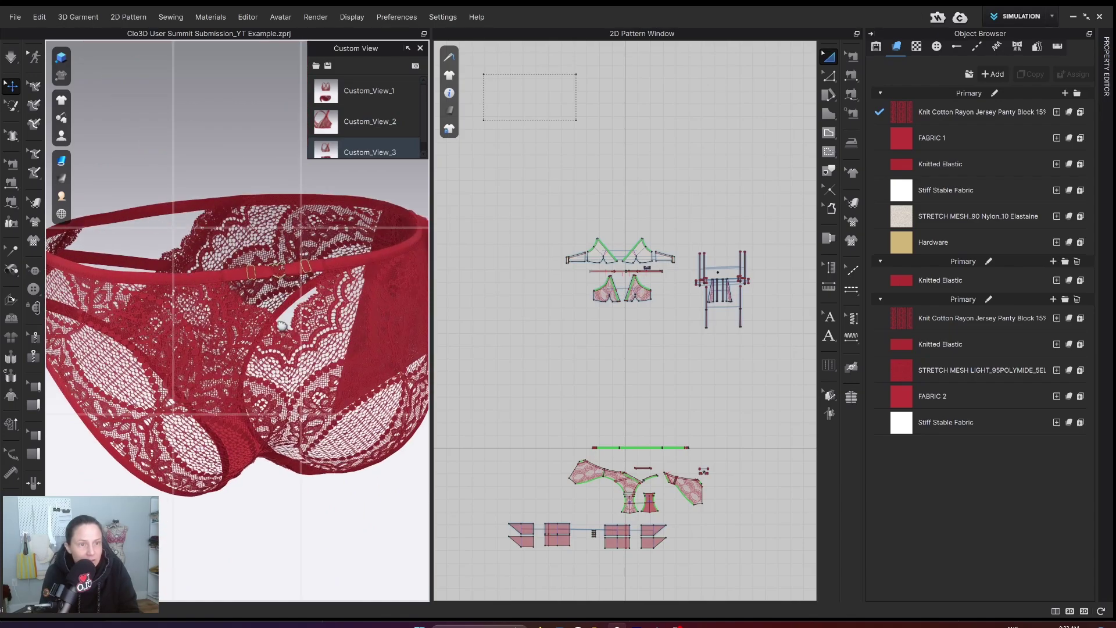
right_drag(269, 419, 251, 370)
right_drag(269, 467, 259, 434)
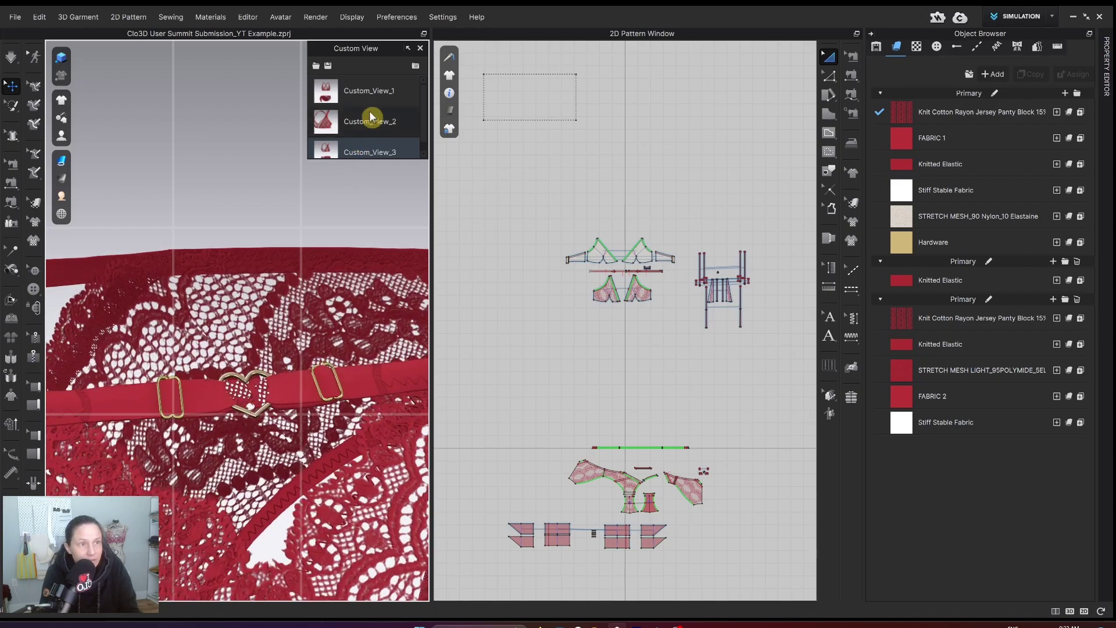
click(417, 67)
Switch to the Animation workspace and delete the existing camera keyframe track from the timeline.
click(1052, 15)
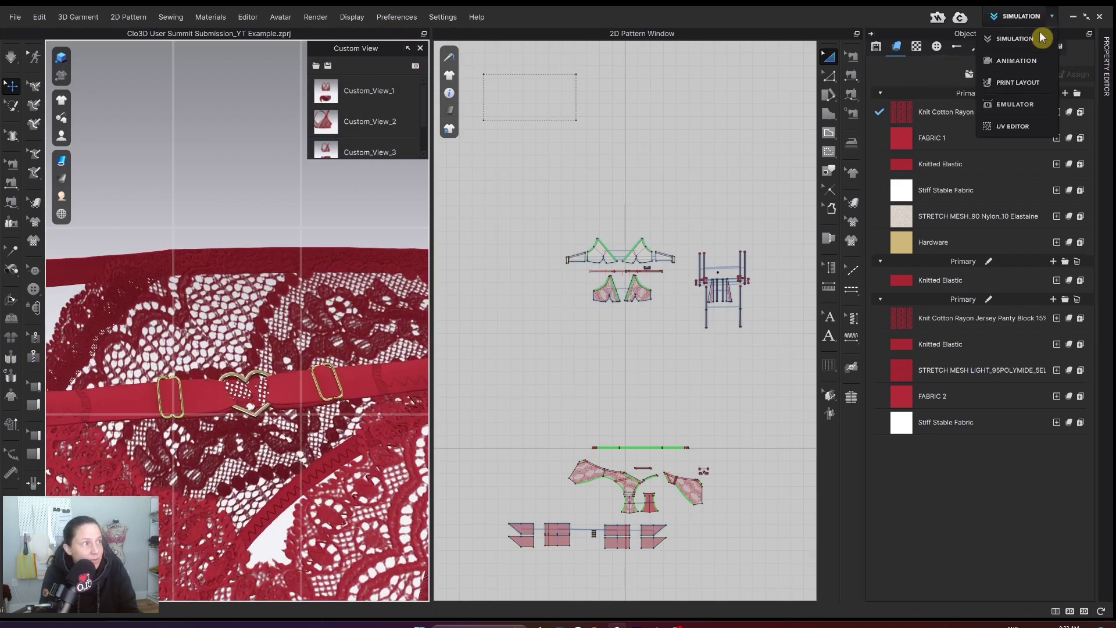
click(1017, 61)
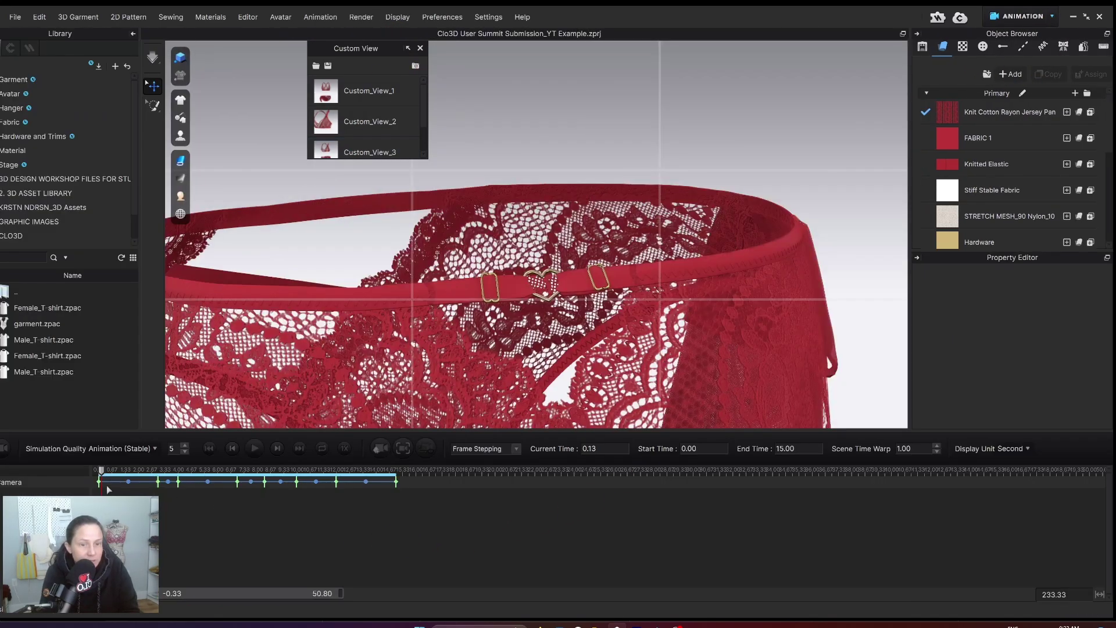
click(109, 487)
key(Delete)
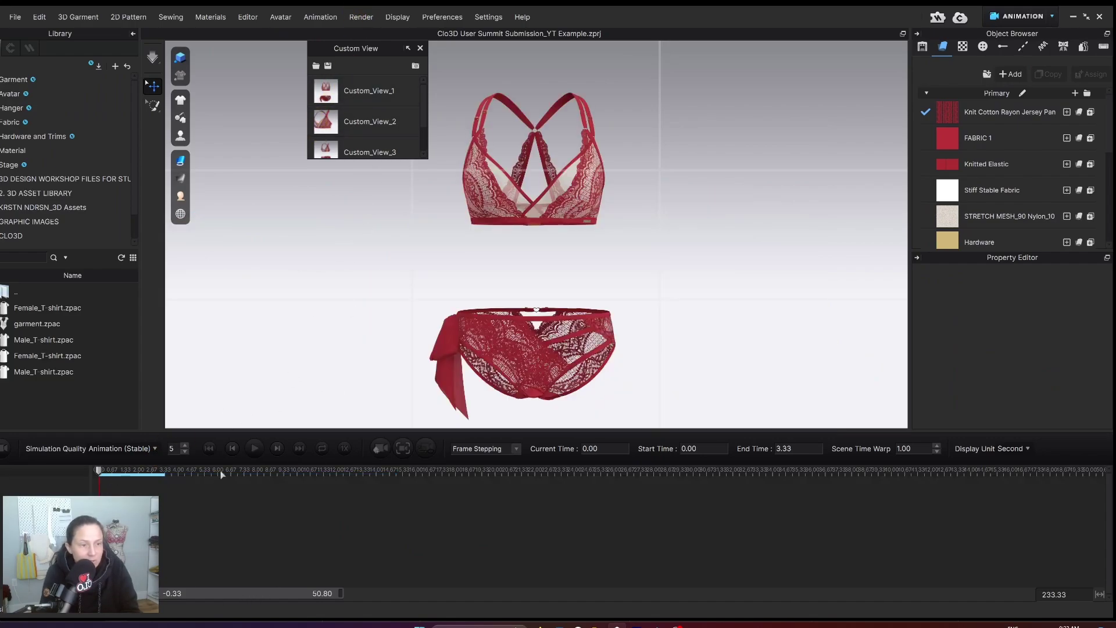
Add a camera keyframe of the front view at 0.00 s and another at 3.00 s using Custom_View_2.
click(379, 451)
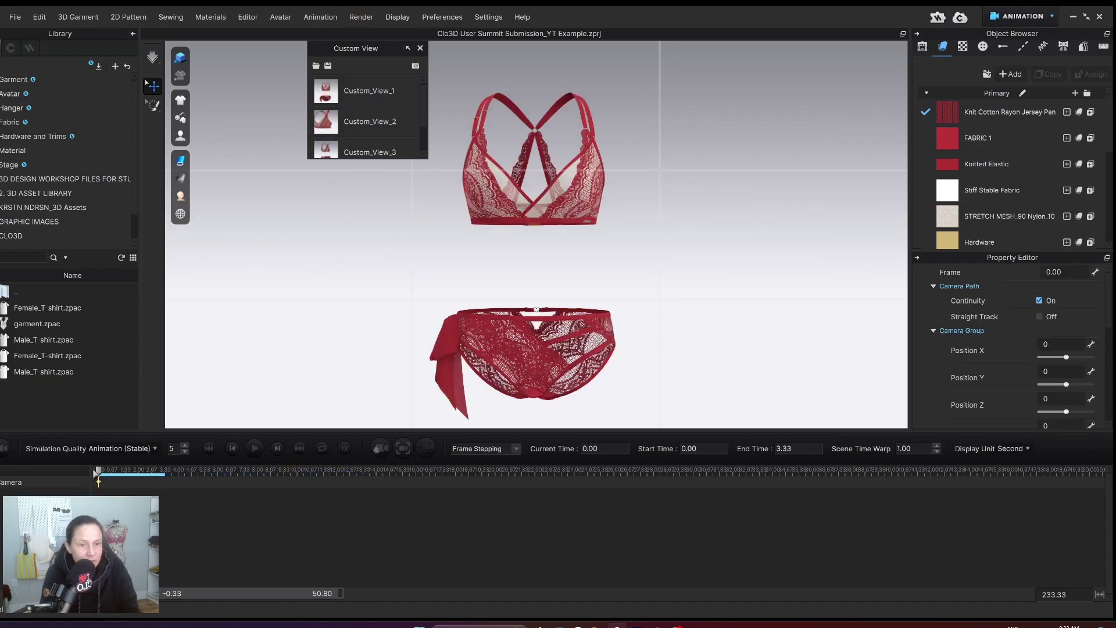
drag(99, 470, 130, 472)
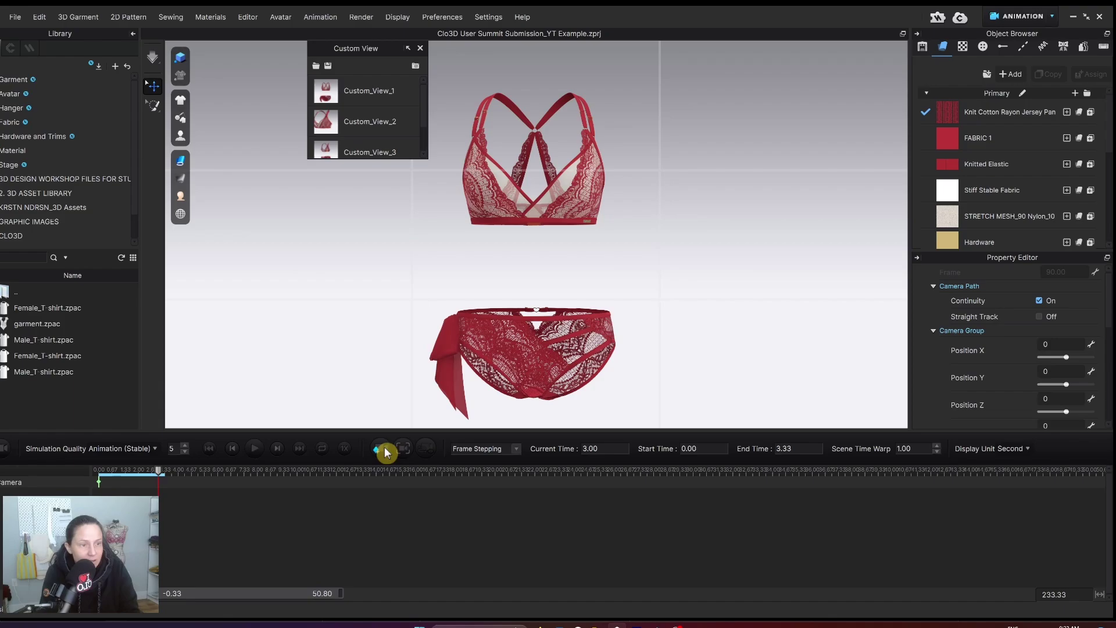
click(326, 121)
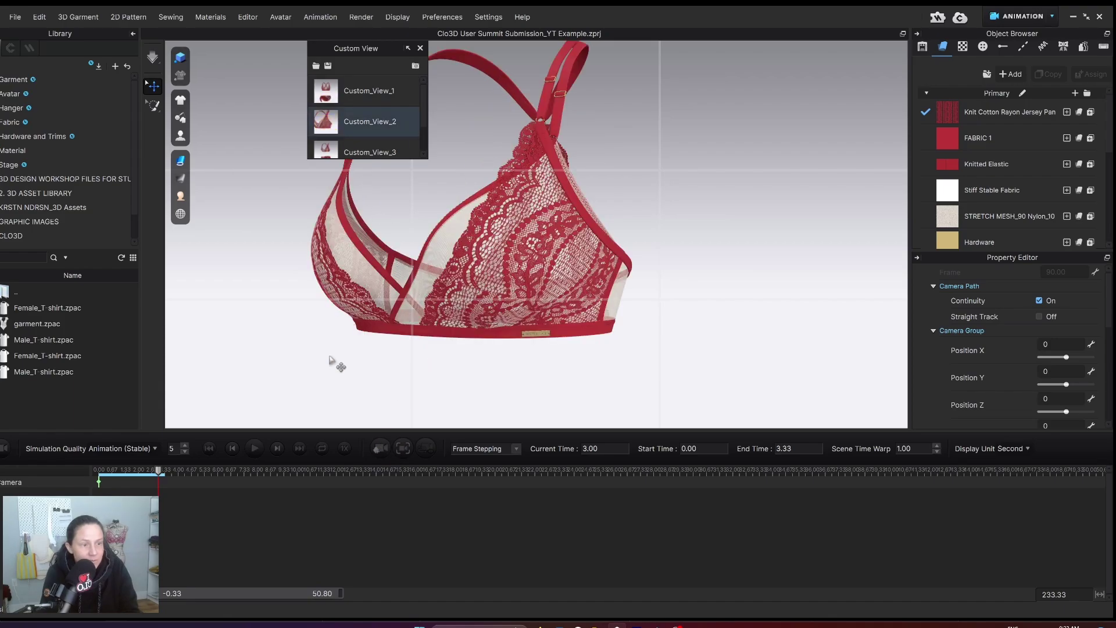
click(380, 449)
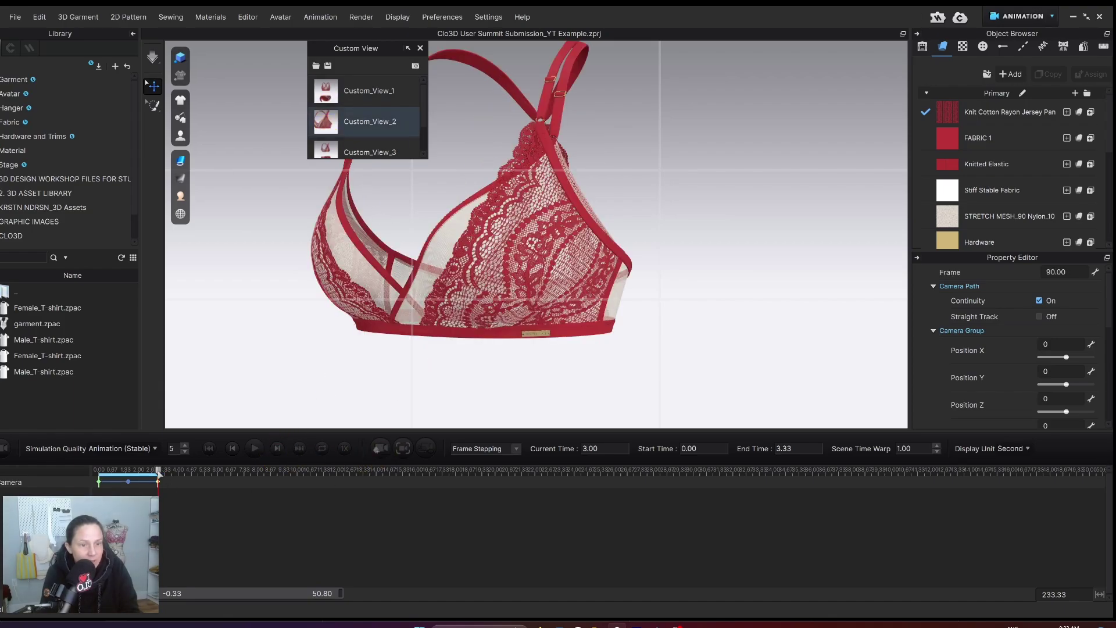
Add a camera keyframe at 5.90 s using Custom_View_3.
drag(158, 472, 217, 472)
scroll(357, 102, down, 1)
click(325, 110)
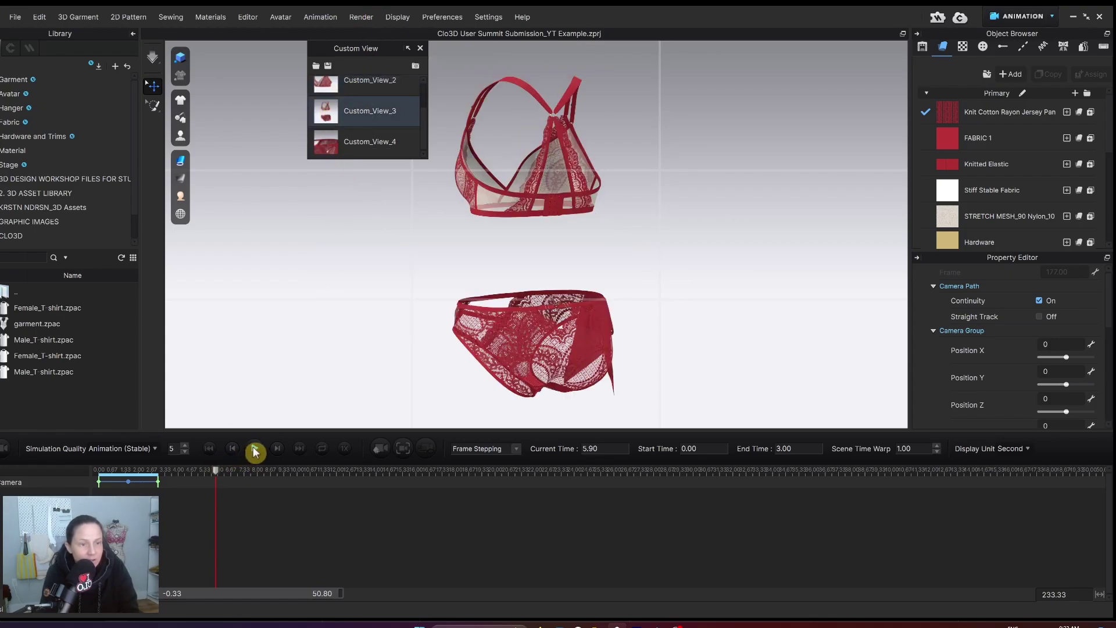
click(380, 448)
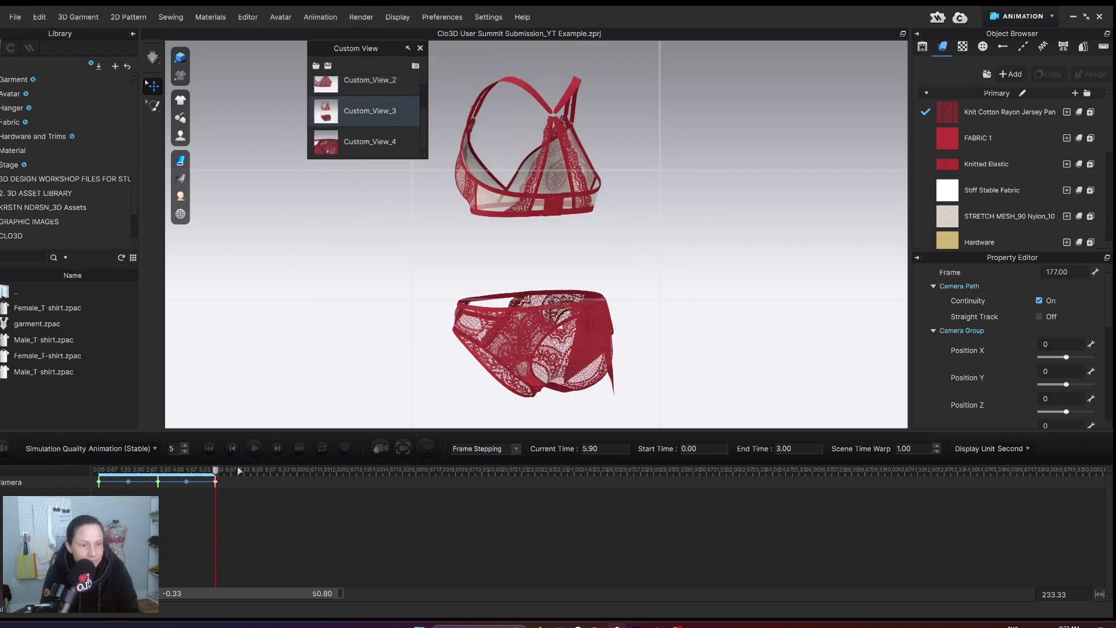
Play the camera animation from near its start to preview the movement between the custom views.
click(100, 471)
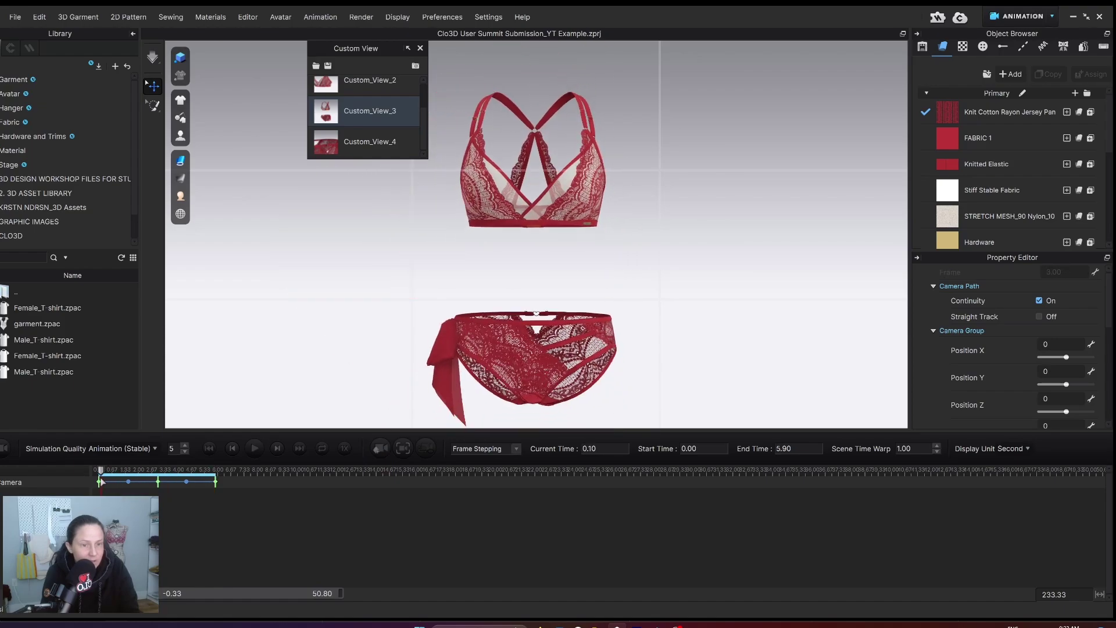
click(262, 451)
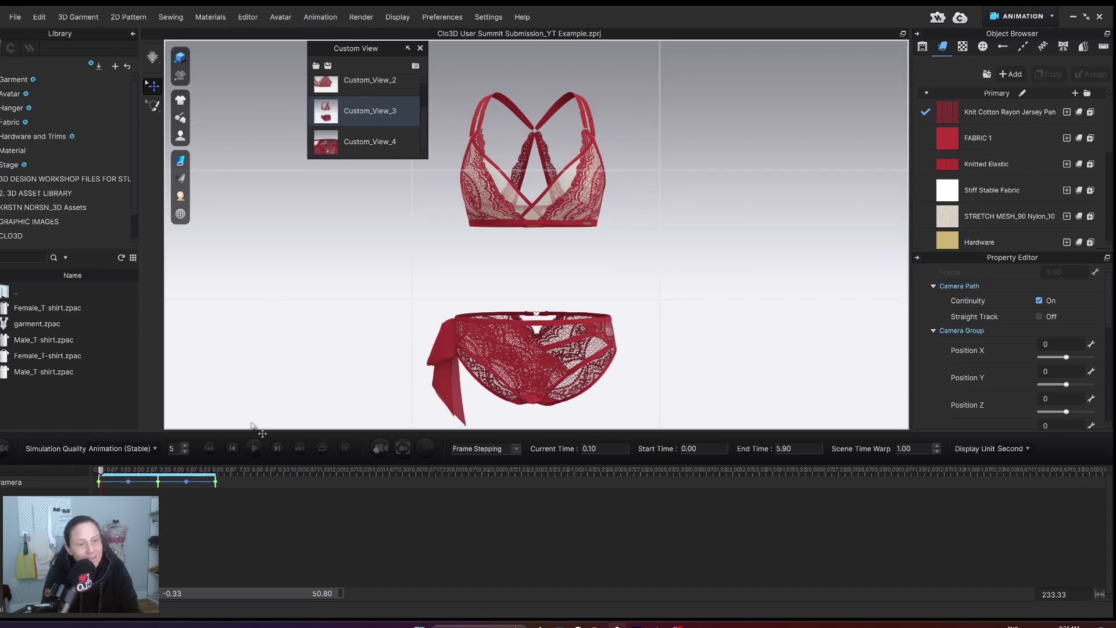
click(253, 449)
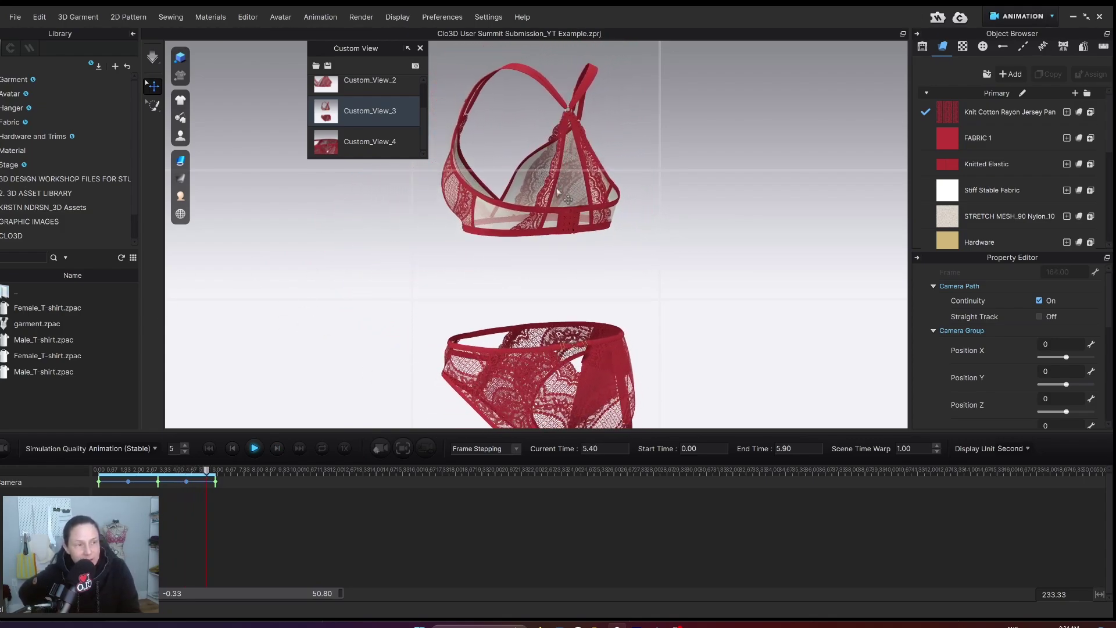
click(360, 448)
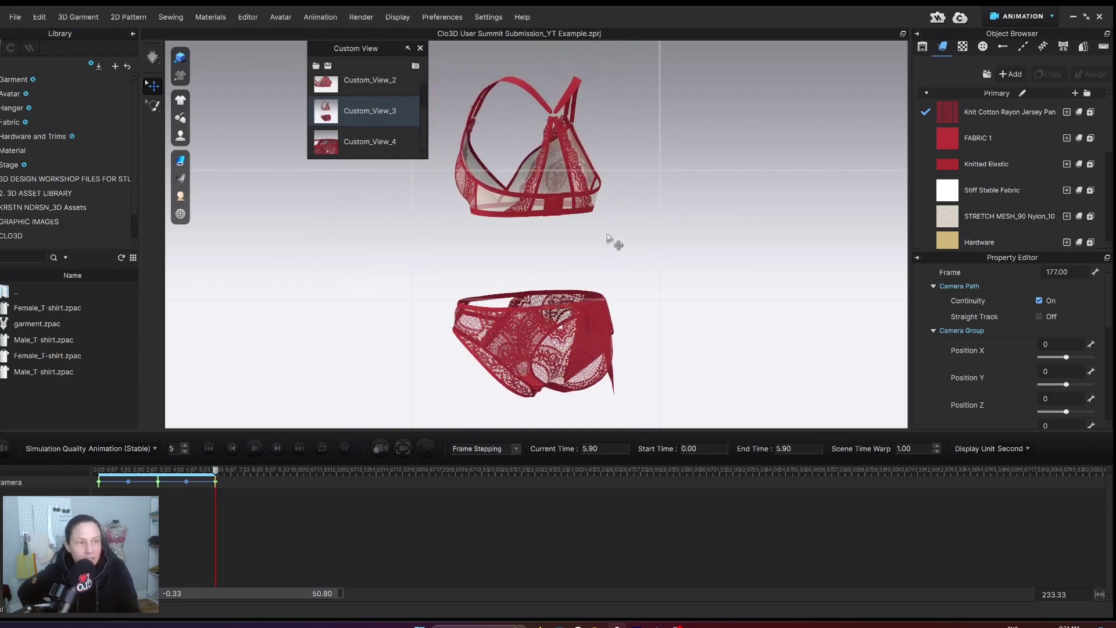